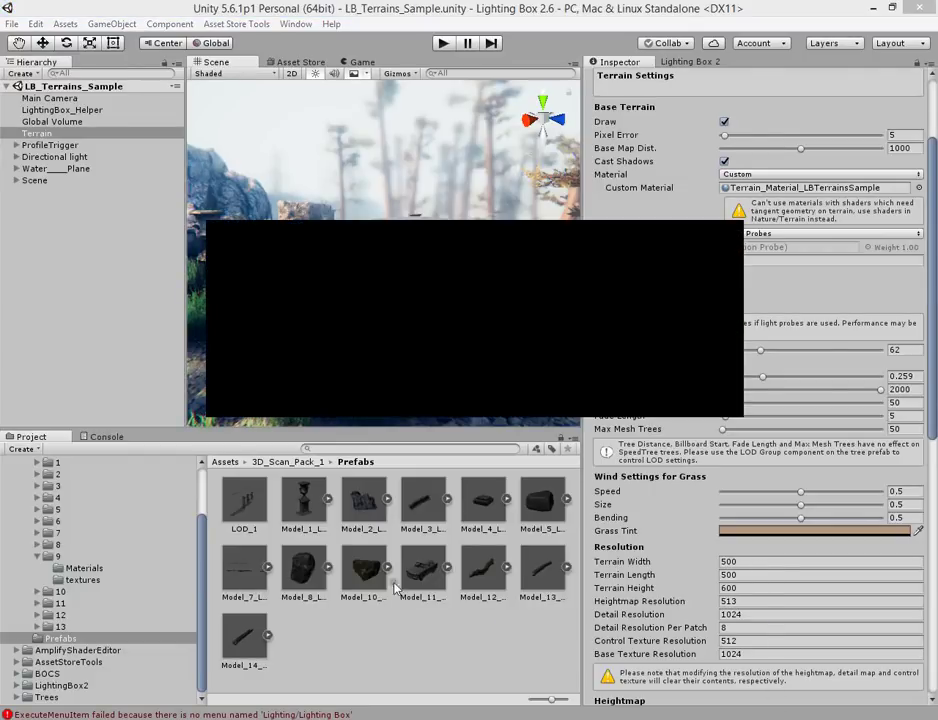
pyautogui.click(429, 474)
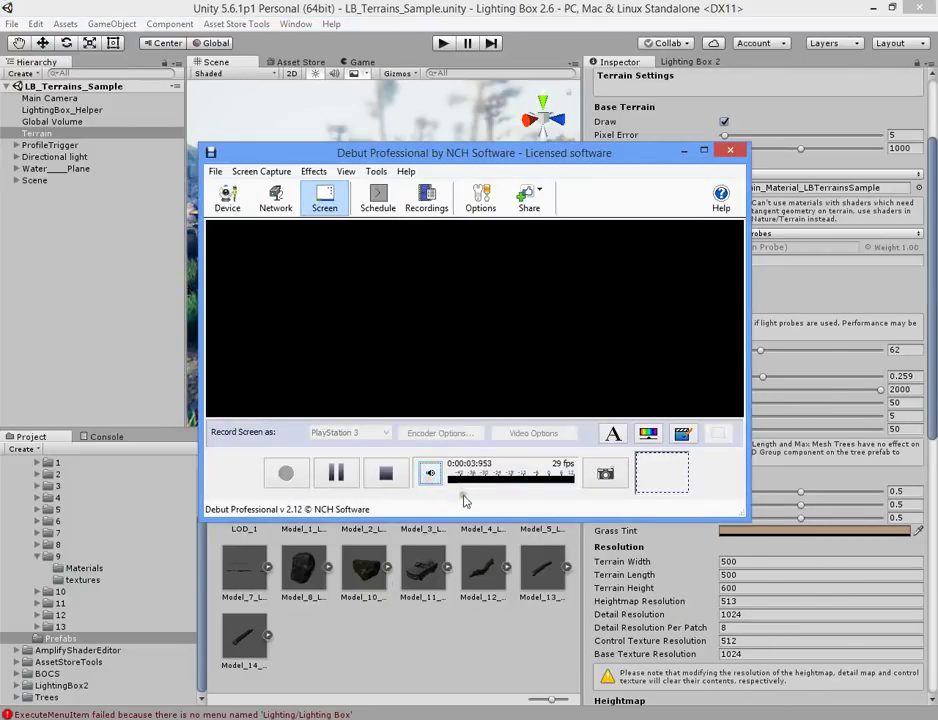
pyautogui.click(681, 151)
pyautogui.keyDown('alt'); pyautogui.moveTo(360, 140); pyautogui.dragTo(398, 268); pyautogui.keyUp('alt')
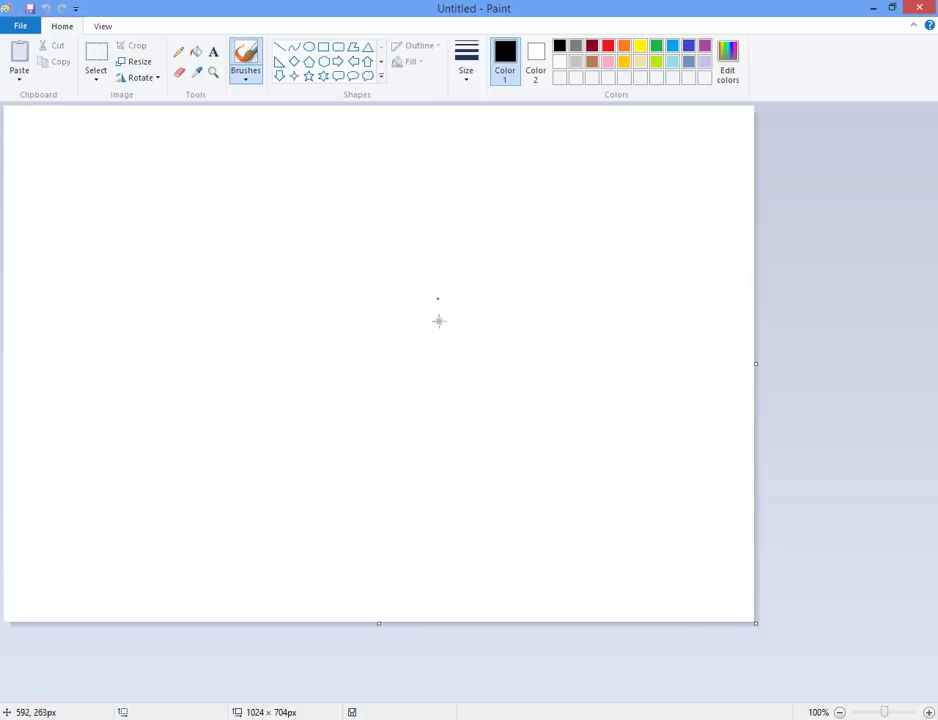
# Place a text box in the upper-left area of the blank Paint canvas
pyautogui.click(215, 60)
pyautogui.click(90, 128)
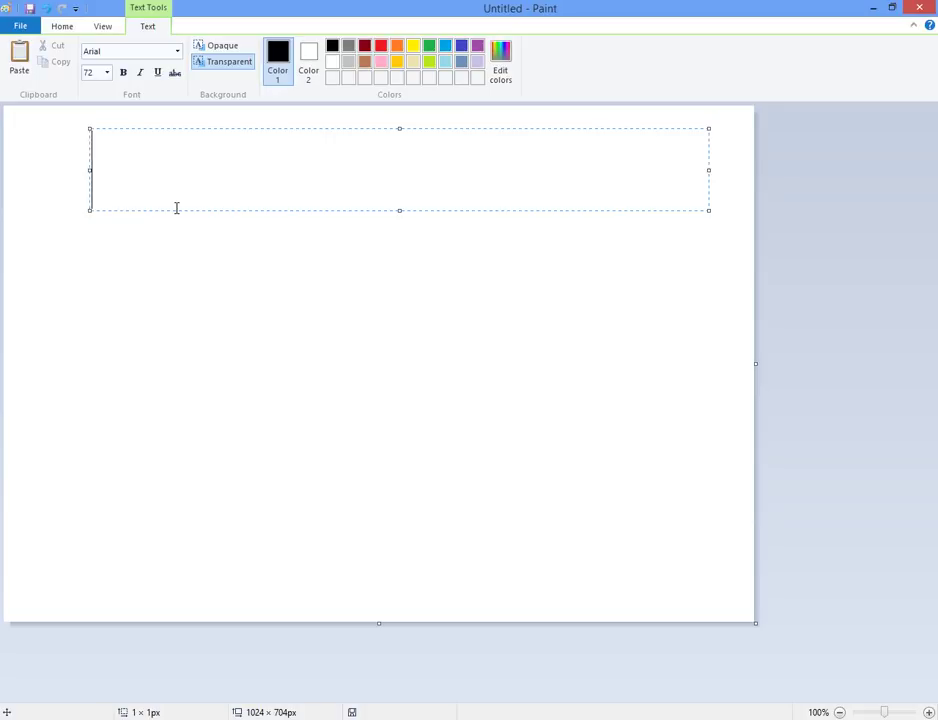
pyautogui.write('F ')
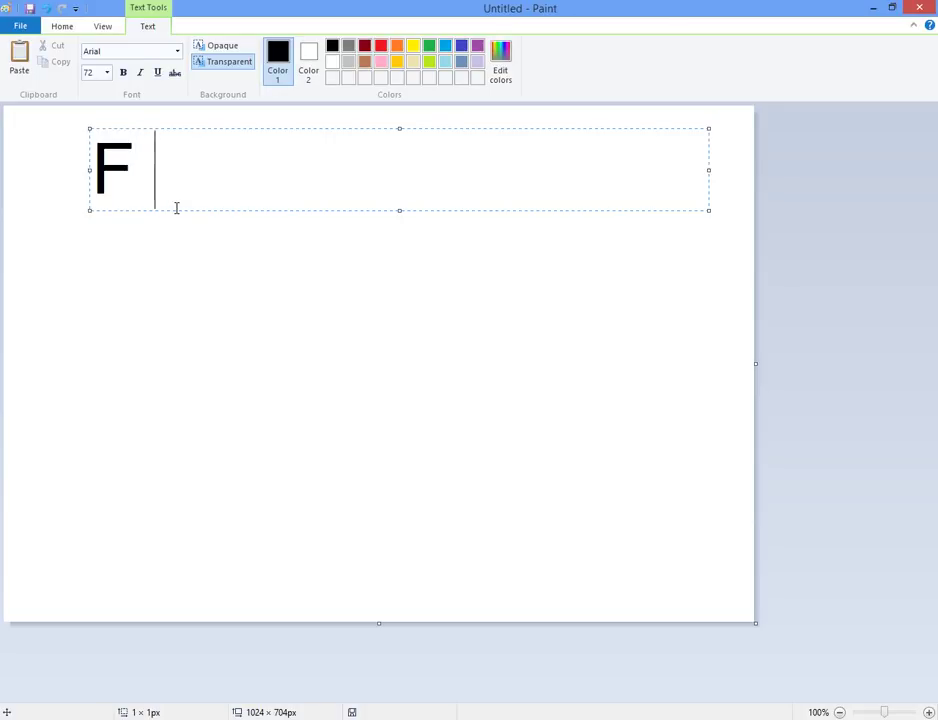
pyautogui.write('part 1:')
pyautogui.press('Return')
pyautogui.hotkey('ctrl', 'a')
# Write "1. Optimizing geometry or 3d models" in the text box and widen the box toward the canvas's left edge
pyautogui.write('1. Optimi')
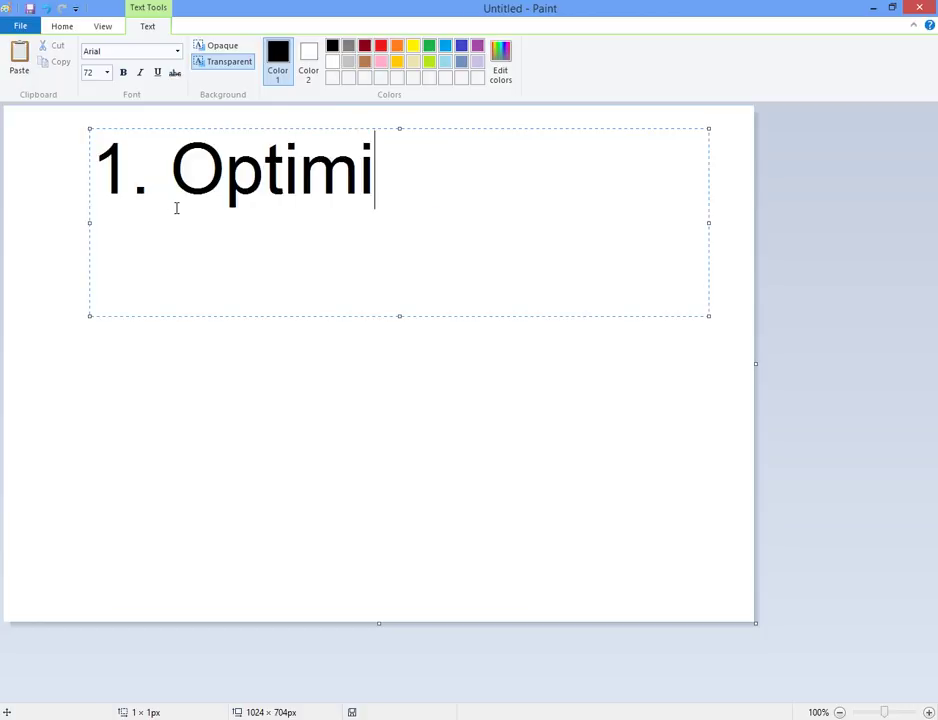
pyautogui.write('zing geometry')
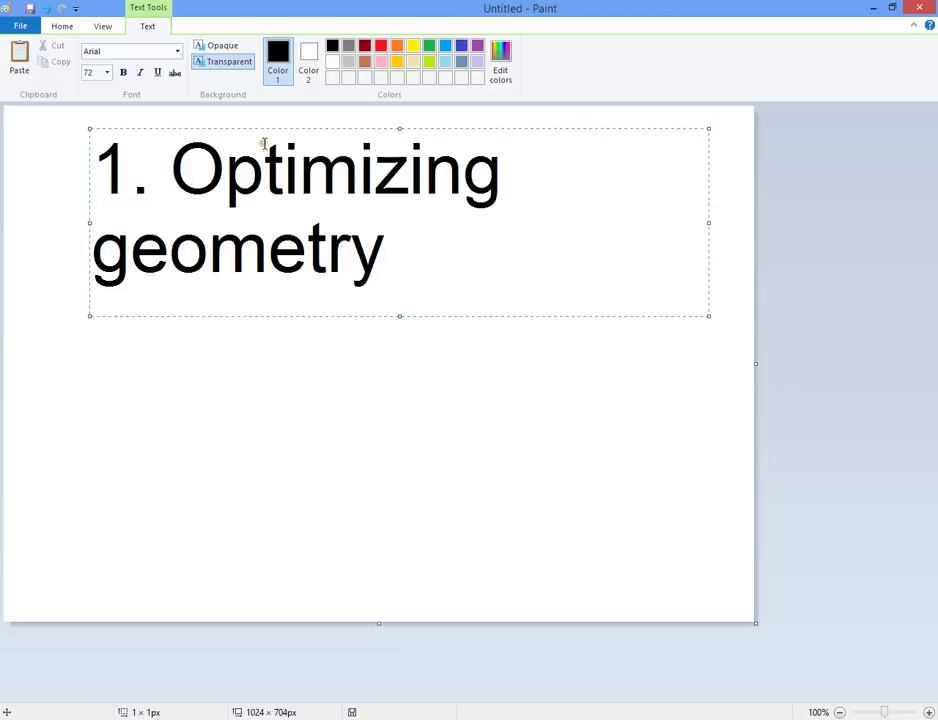
pyautogui.moveTo(88, 130); pyautogui.dragTo(30, 130)
pyautogui.write('or')
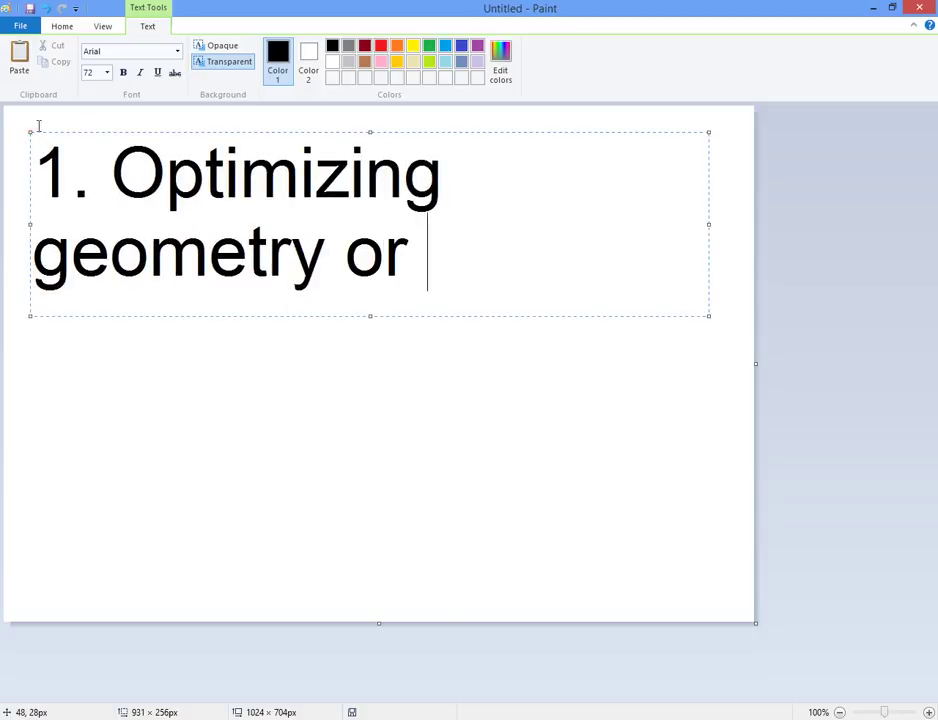
pyautogui.write(' 3d models')
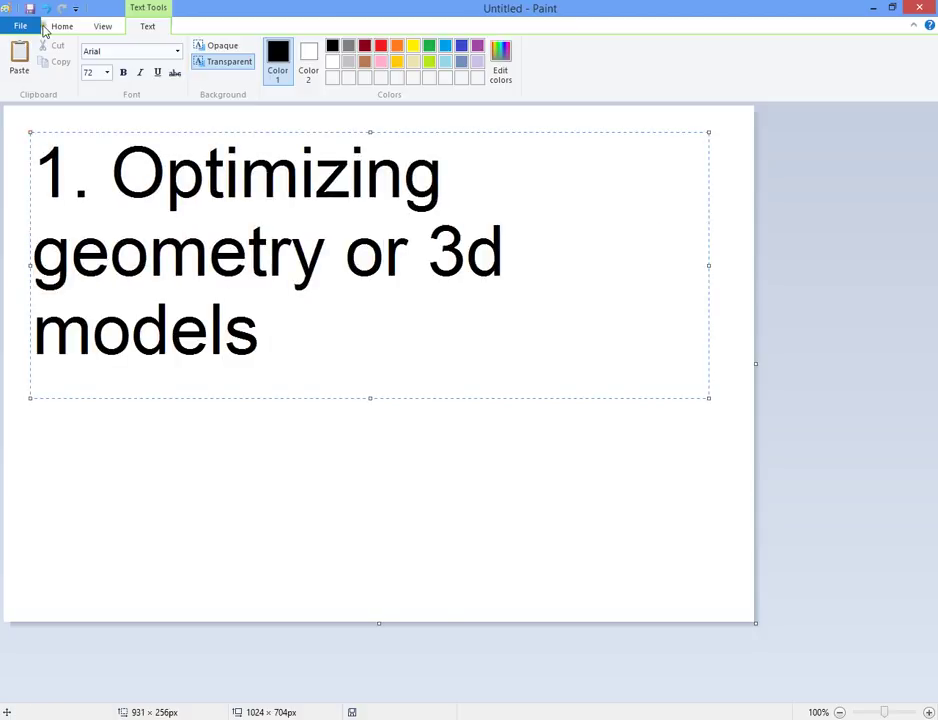
# Reduce the font size of all the text in the box by two steps
pyautogui.hotkey('ctrl', 'a')
pyautogui.hotkey('ctrl', 'shift', ',')
pyautogui.hotkey('ctrl', 'shift', ',')
pyautogui.click(229, 201)
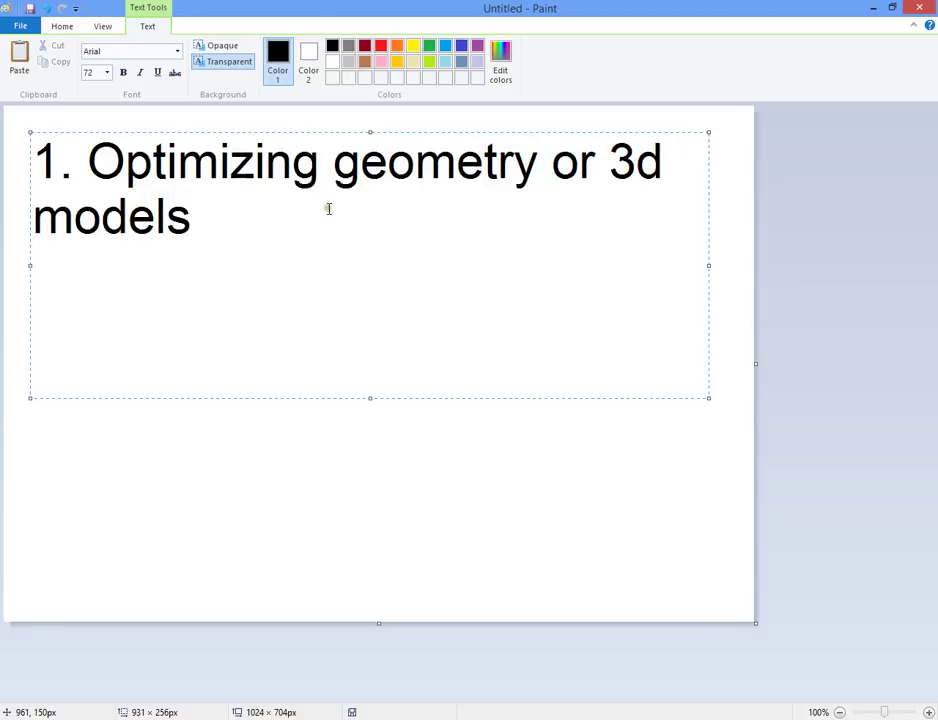
# Add the text "or create level of details LOD using Simplygon" below the first sentence
pyautogui.write('or create level of details')
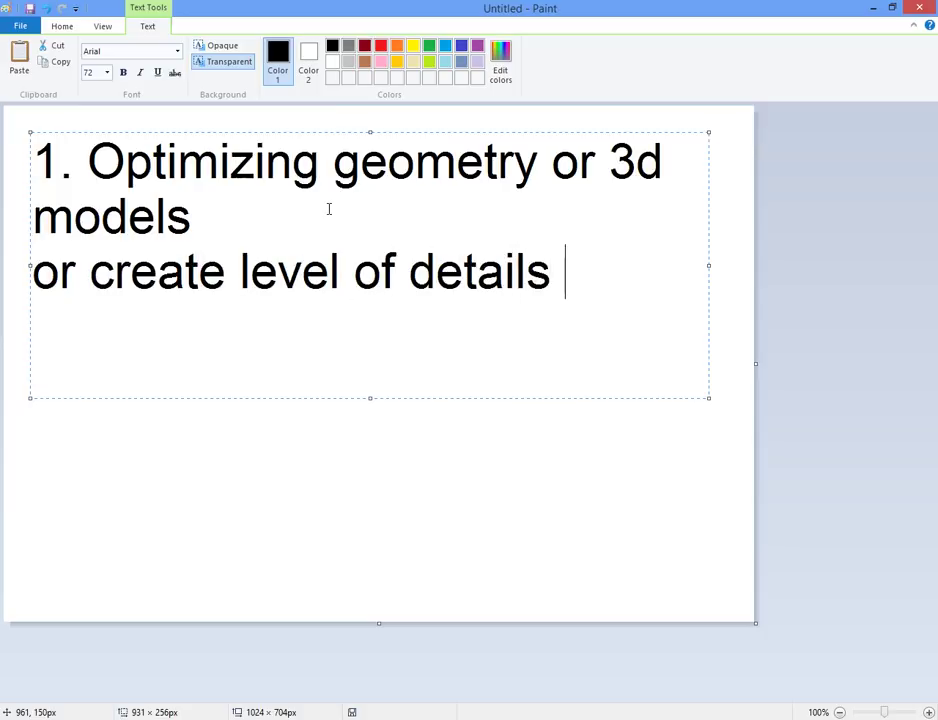
pyautogui.write(' LOD ')
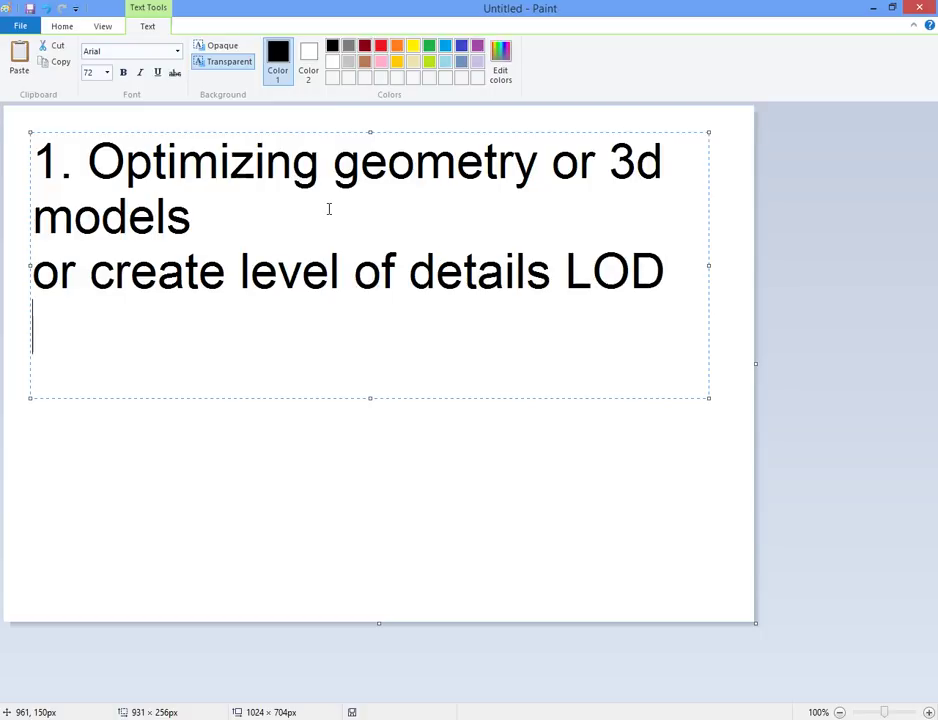
pyautogui.write('using Sim')
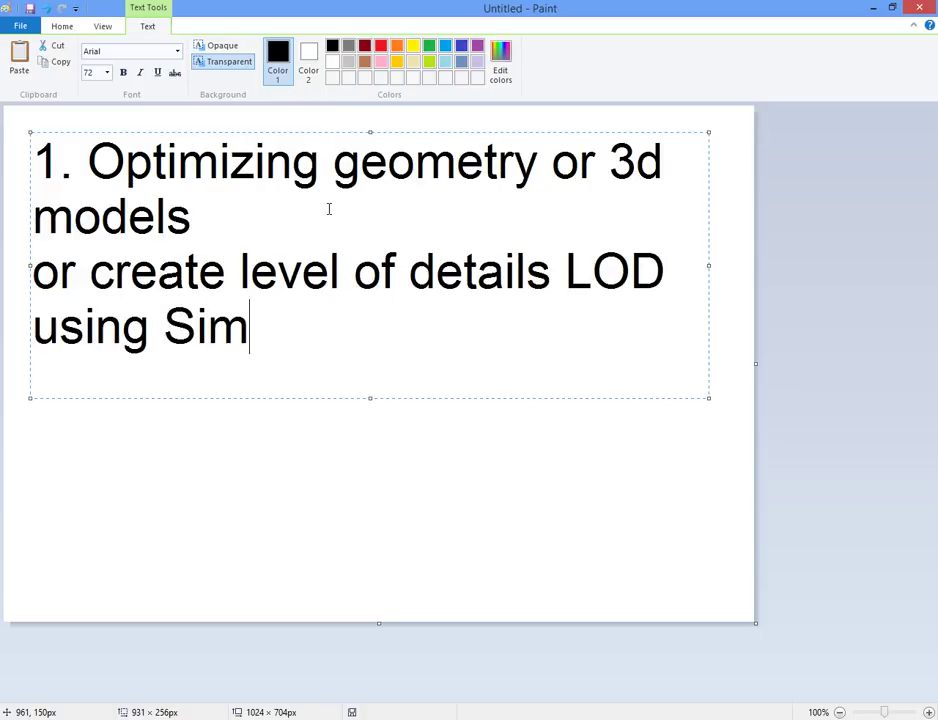
pyautogui.write('plygon')
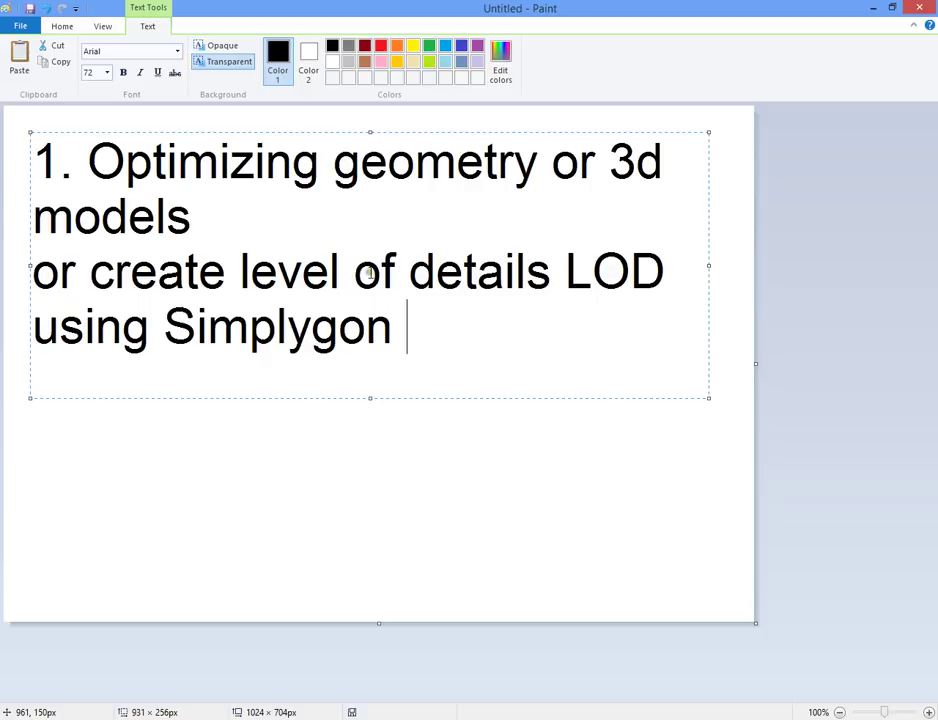
# Continue the text with "AAA lod solution" and, on a new line, "has benn use din most AAA next gen gmes Mafua3 ...."
pyautogui.write('   AAA')
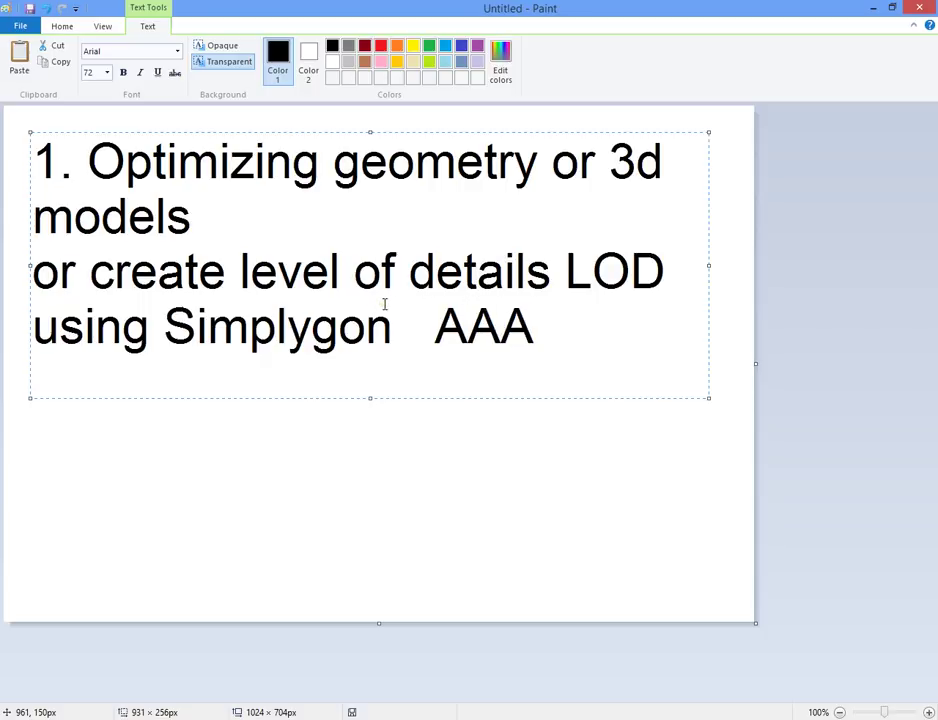
pyautogui.write(' lod so')
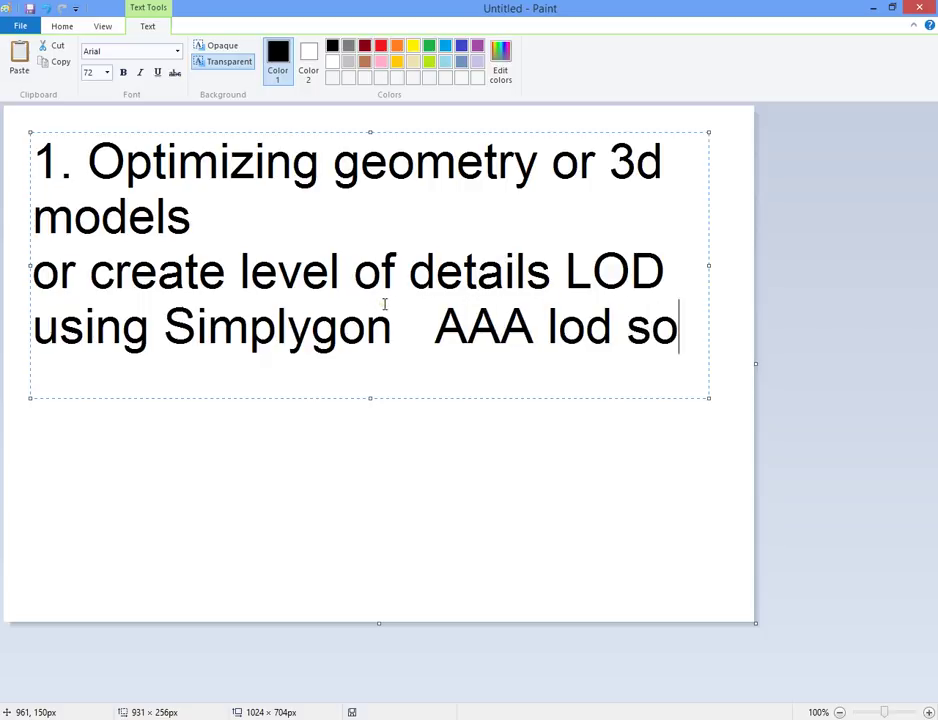
pyautogui.write('lution')
pyautogui.press('Return')
pyautogui.write('has benn use d')
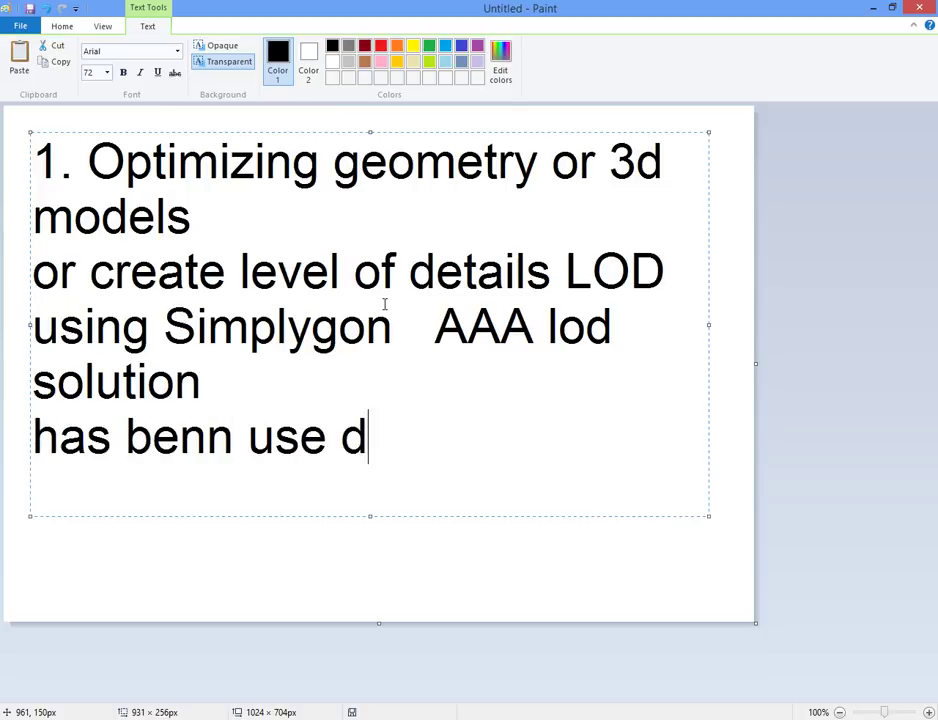
pyautogui.write('in most AAA')
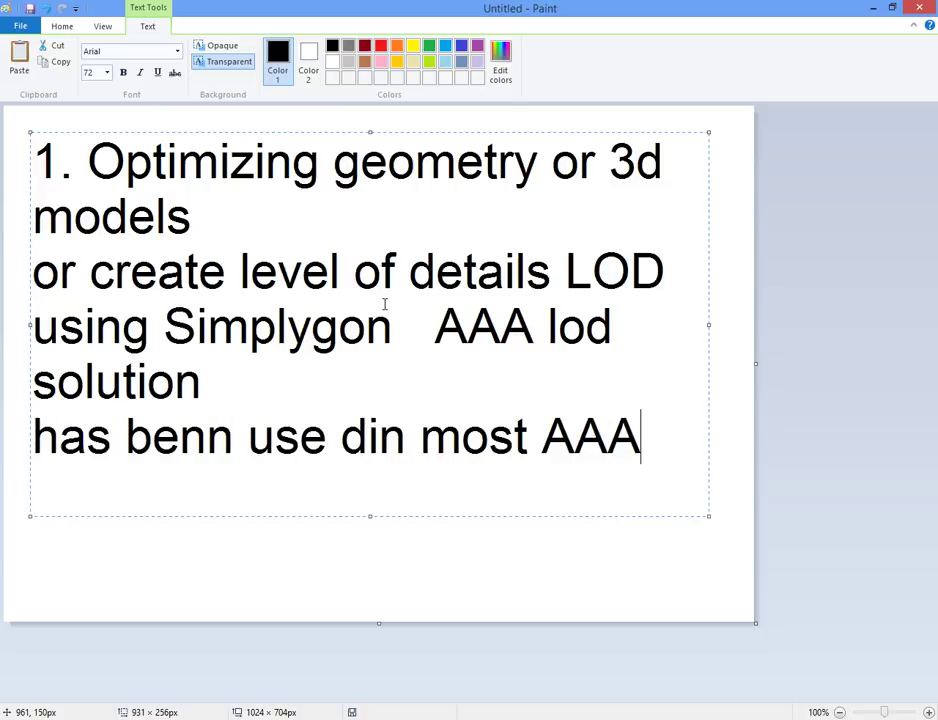
pyautogui.write(' next gen  g')
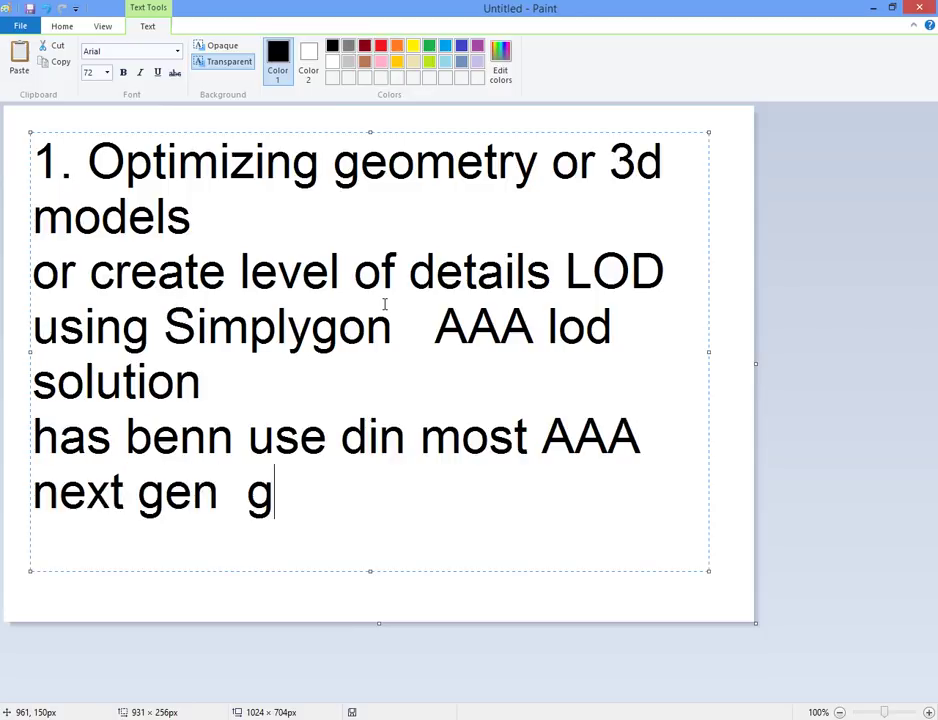
pyautogui.write('mes  Mafua3 ....')
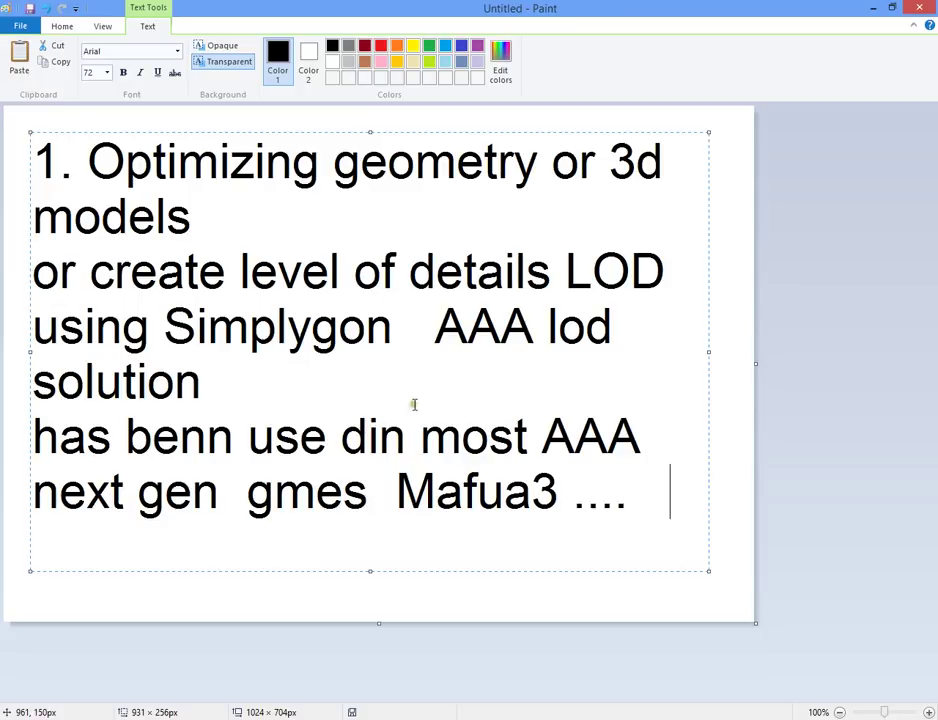
# Correct the misspelled game title in the last line to "Mafia3"
pyautogui.click(496, 488)
pyautogui.press('BackSpace')
pyautogui.write('i')
pyautogui.click(479, 400)
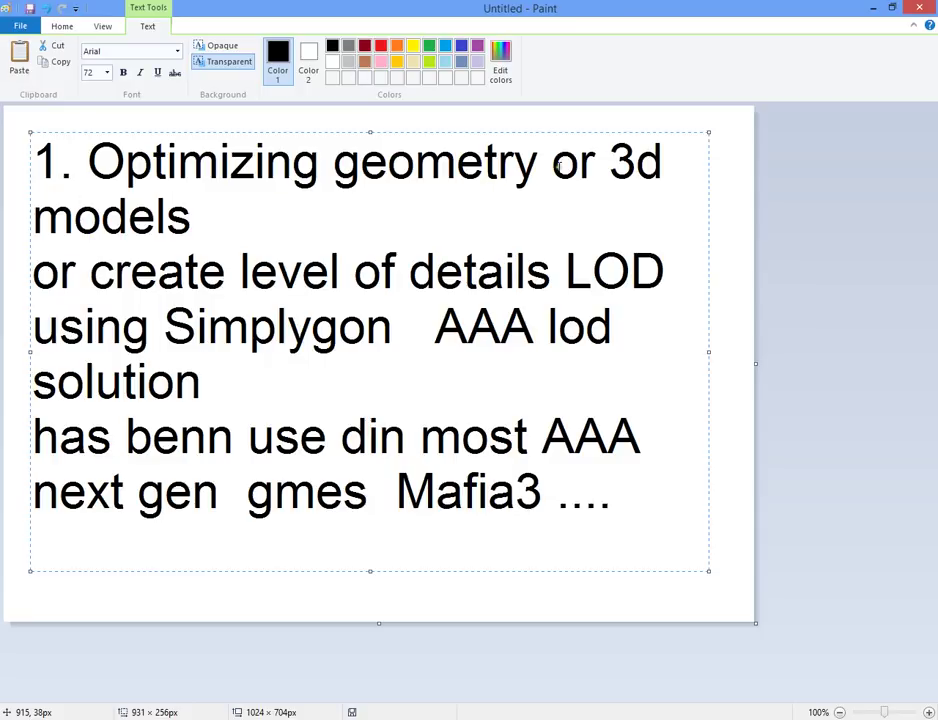
# Switch to Windows Photo Viewer and compare the wireframe and shaded images of the rock's levels of detail
pyautogui.moveTo(338, 153); pyautogui.dragTo(466, 157)
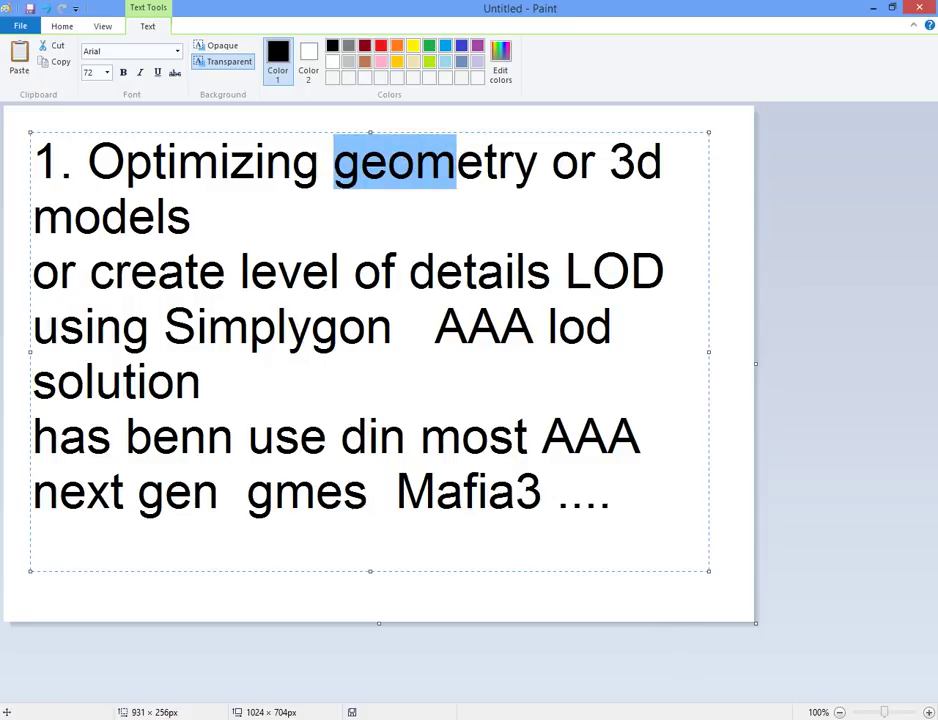
pyautogui.hotkey('alt', 'Tab')
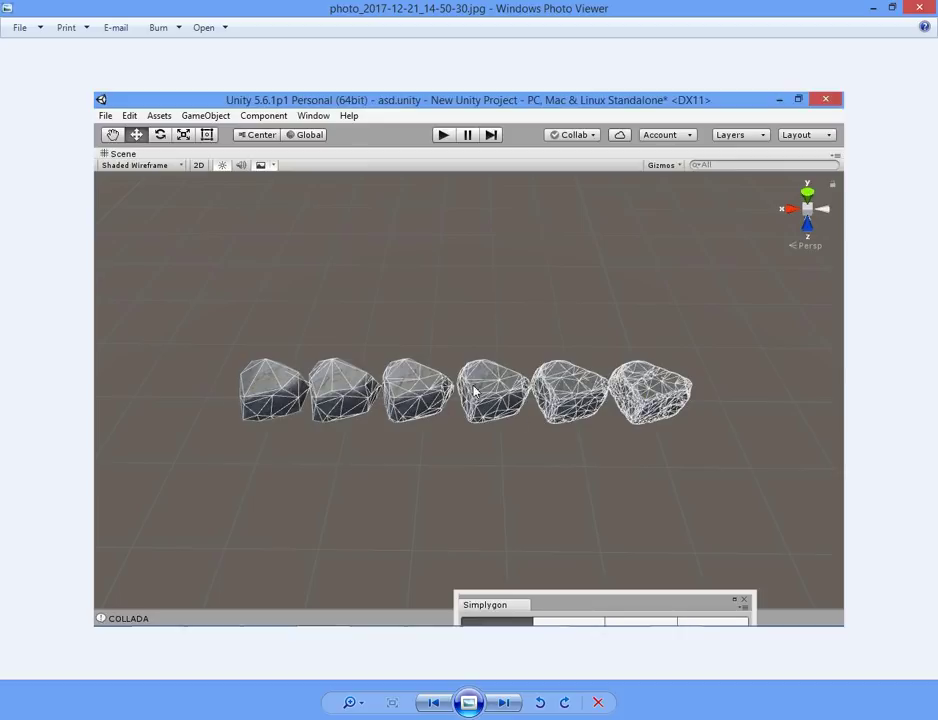
pyautogui.click(502, 702)
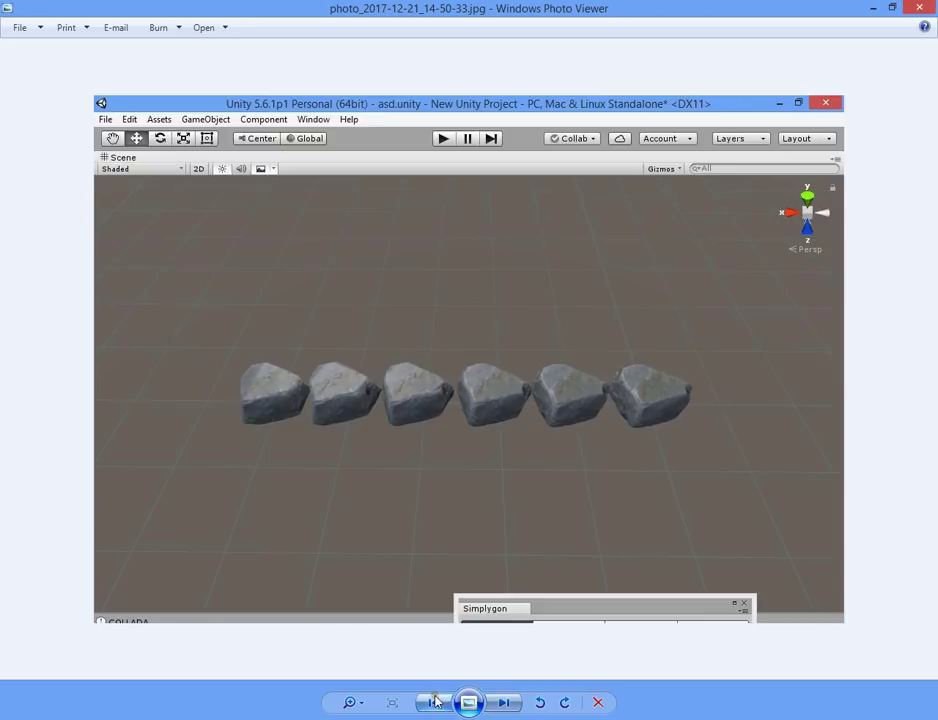
pyautogui.press('Left')
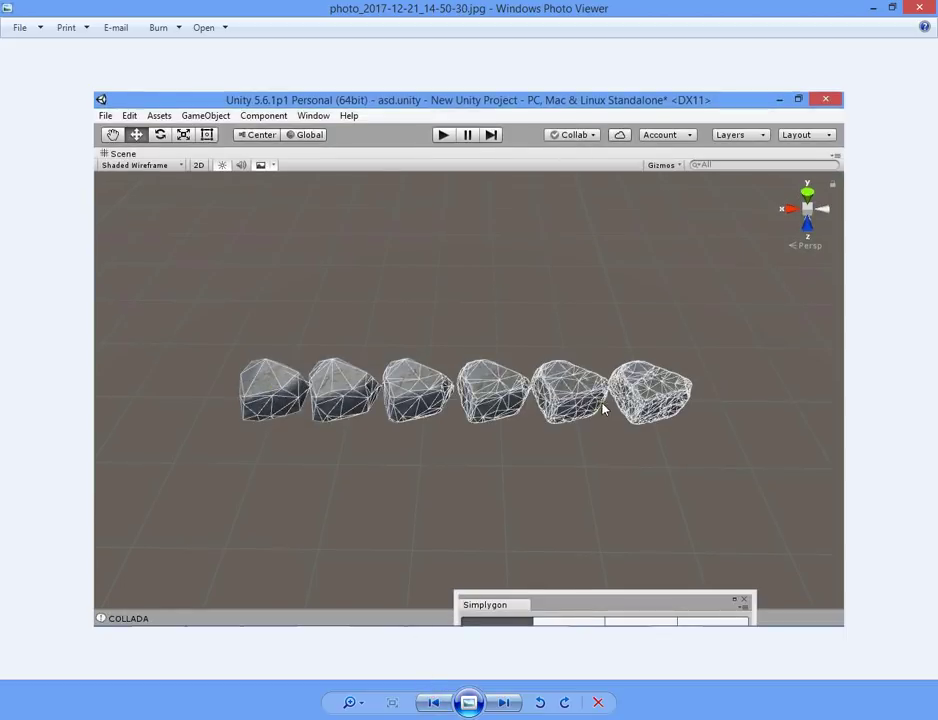
pyautogui.click(505, 706)
pyautogui.click(505, 707)
pyautogui.click(506, 708)
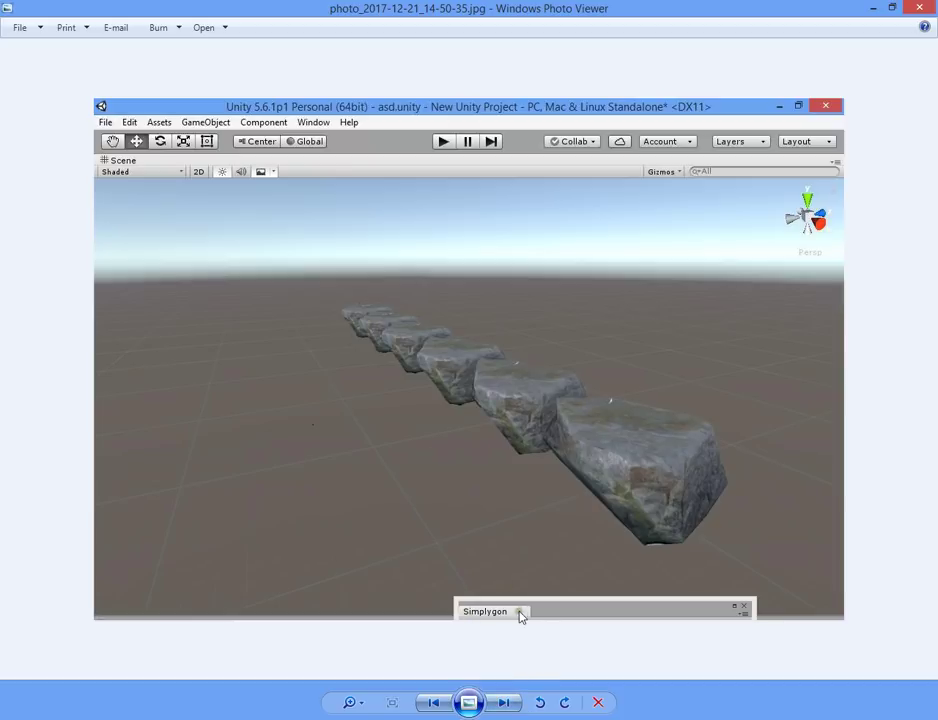
# Compare the wireframe and shaded images of the stone vase's levels of detail
pyautogui.click(512, 706)
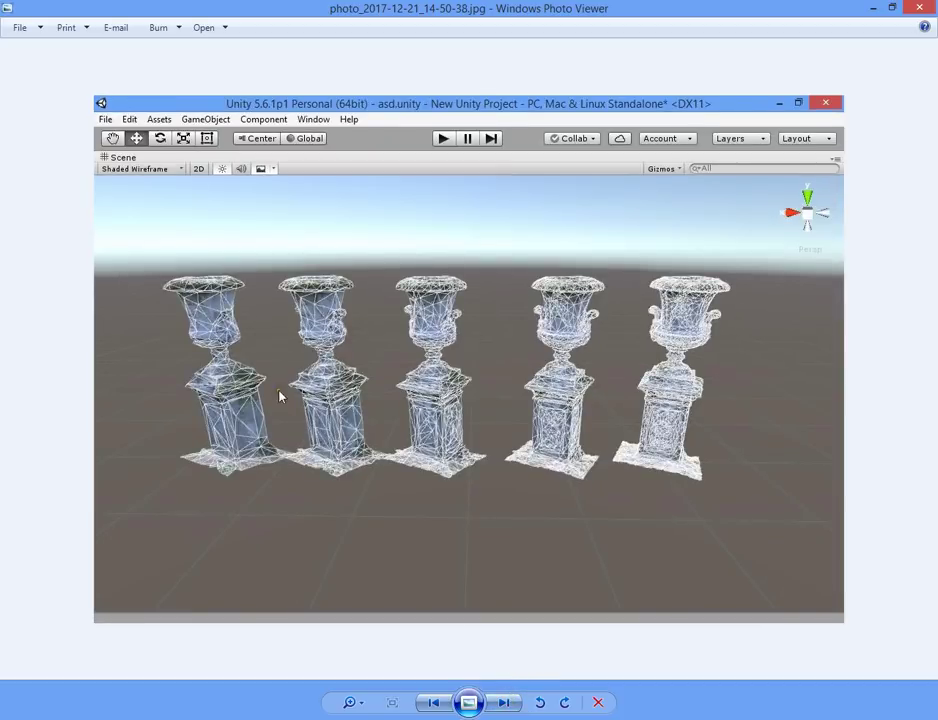
pyautogui.click(495, 706)
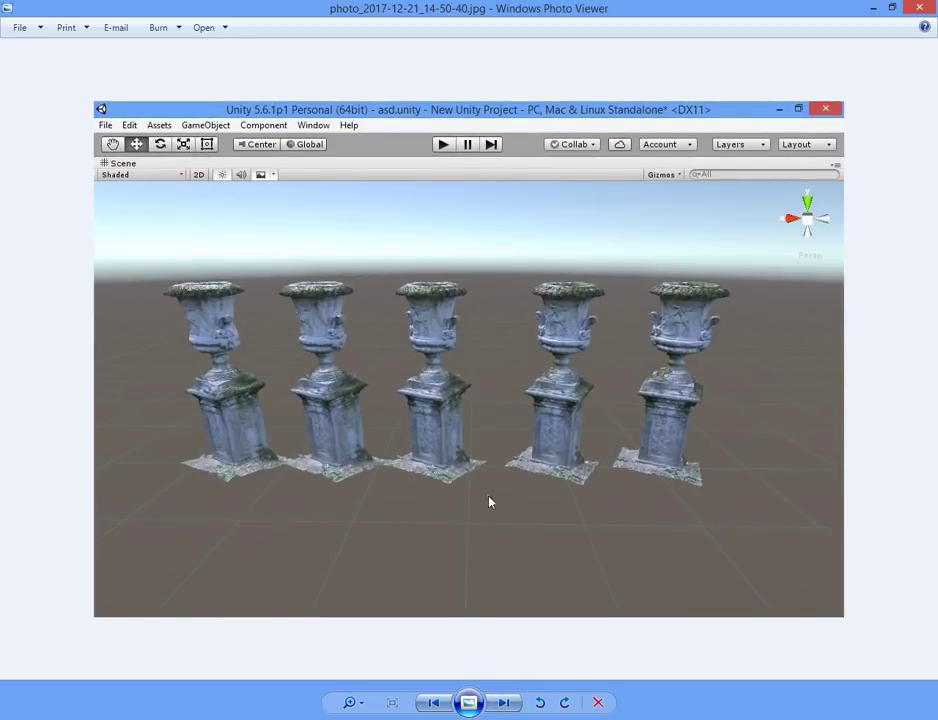
pyautogui.click(505, 703)
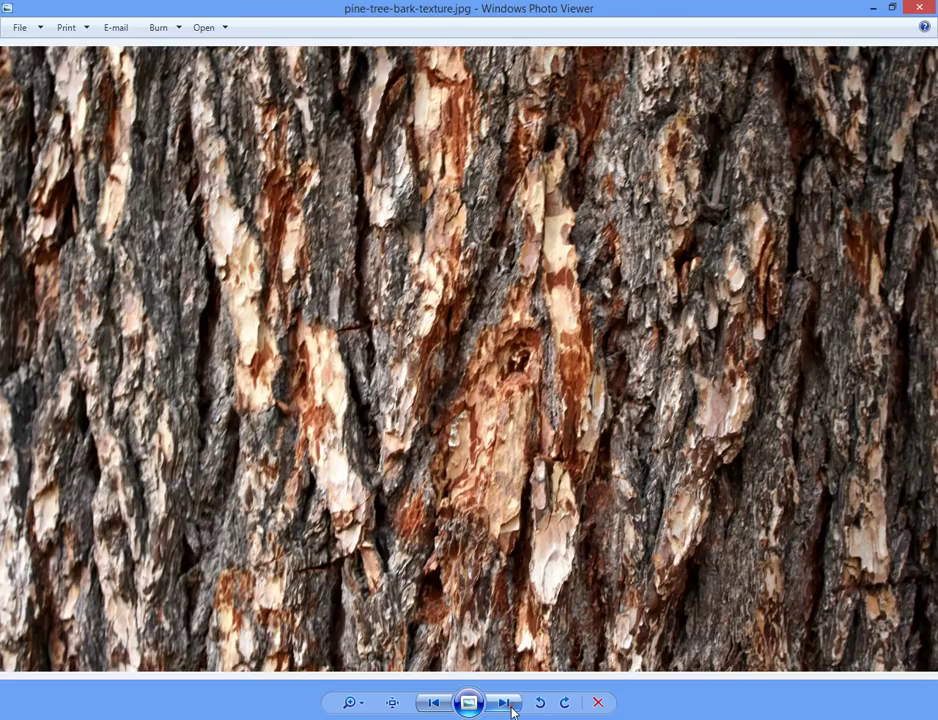
pyautogui.click(432, 701)
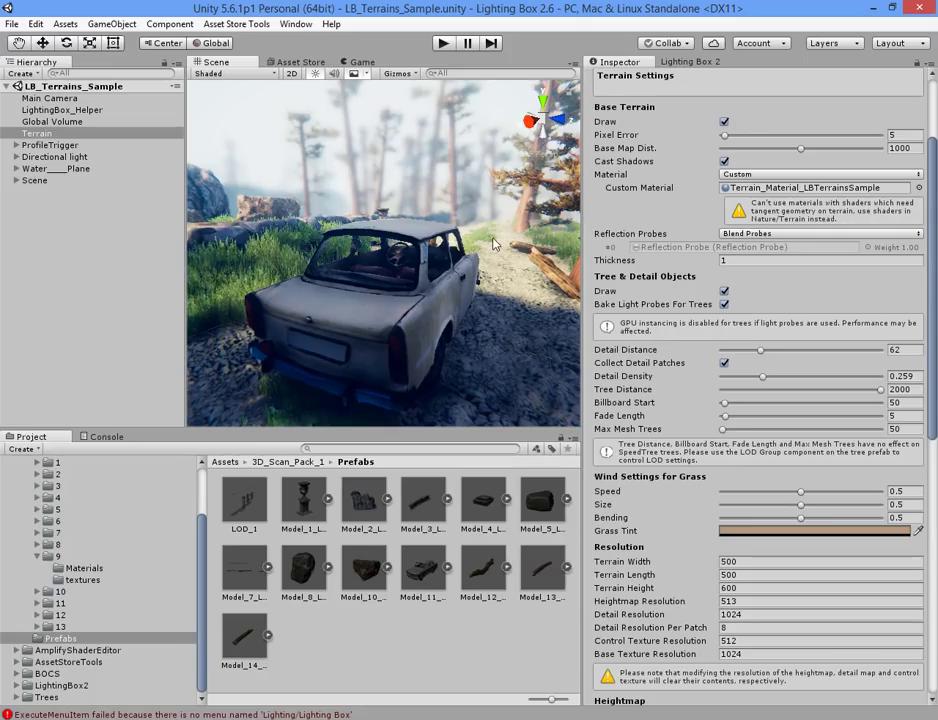
# Switch to Unity and select the car model, Model_11_LOD_Group, in the scene
pyautogui.moveTo(495, 243); pyautogui.dragTo(680, 316, button='right')
pyautogui.click(391, 210)
pyautogui.moveTo(391, 210); pyautogui.dragTo(395, 237, button='right')
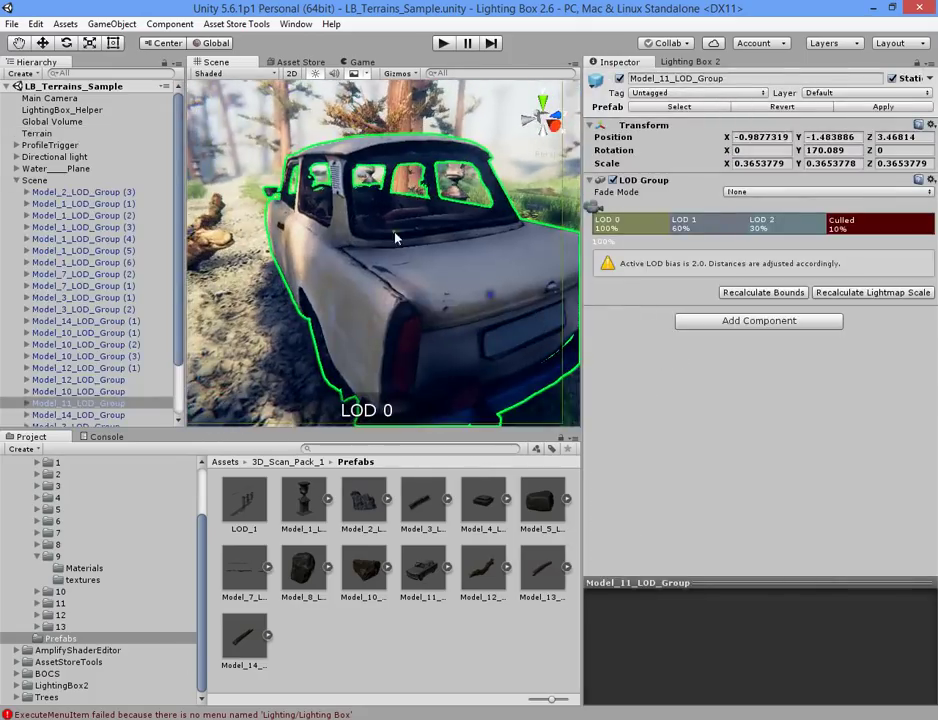
# Set the scene view's draw mode to Shaded Wireframe to show the car's mesh
pyautogui.click(245, 76)
pyautogui.click(228, 109)
pyautogui.click(245, 121)
pyautogui.moveTo(330, 160)
pyautogui.mouseDown(button='right')
pyautogui.moveTo(442, 281)
pyautogui.moveTo(381, 300)
pyautogui.moveTo(752, 295)
pyautogui.moveTo(779, 316)
pyautogui.moveTo(737, 345)
pyautogui.moveTo(732, 336)
pyautogui.mouseUp(button='right')
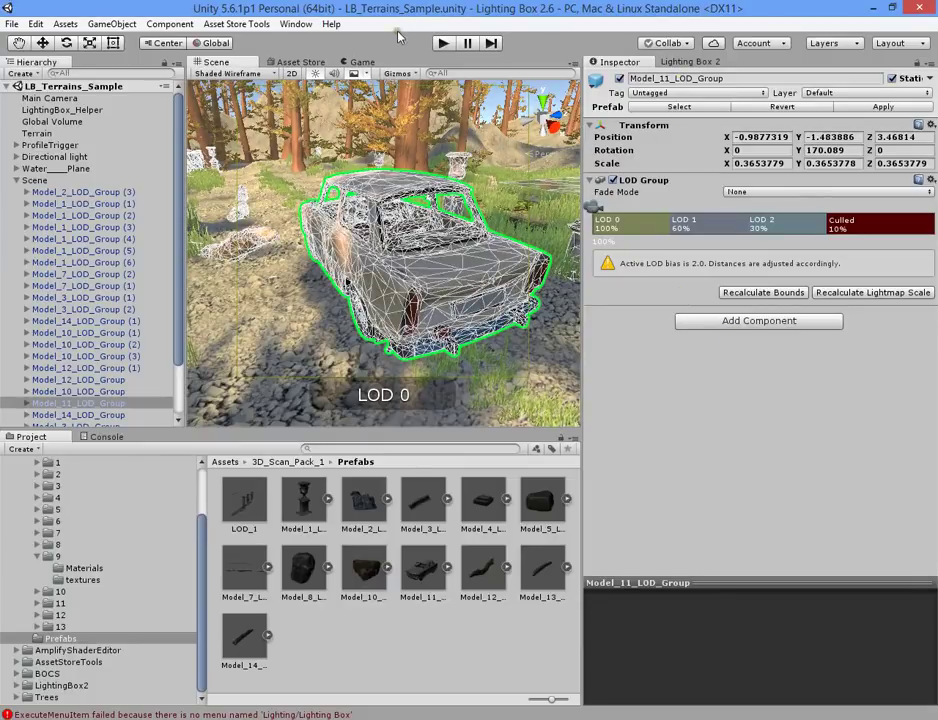
# Open the Simplygon window and dock it between the Inspector and Lighting Box 2
pyautogui.click(296, 24)
pyautogui.moveTo(456, 120)
pyautogui.click(530, 137)
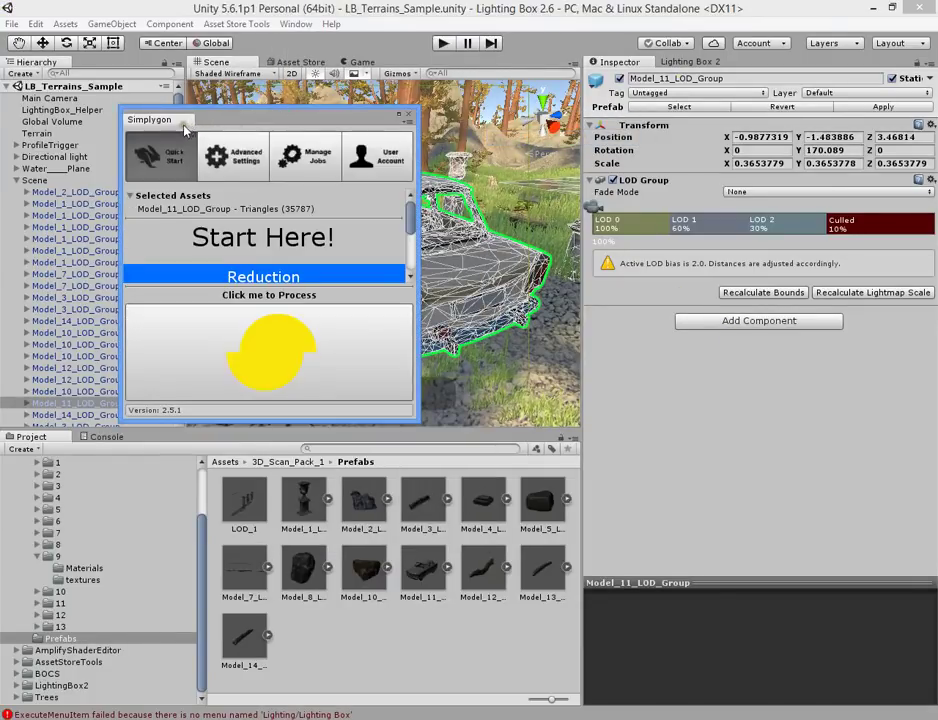
pyautogui.moveTo(183, 124); pyautogui.dragTo(697, 68)
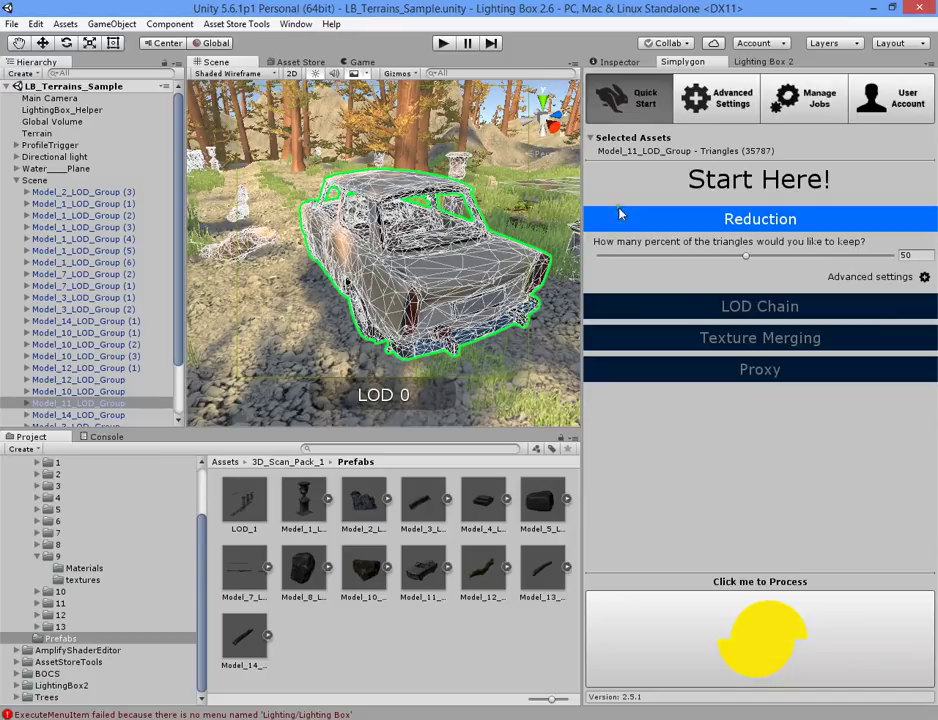
# View Simplygon's LOD Chain quick-start options and return to the Reduction options
pyautogui.click(765, 314)
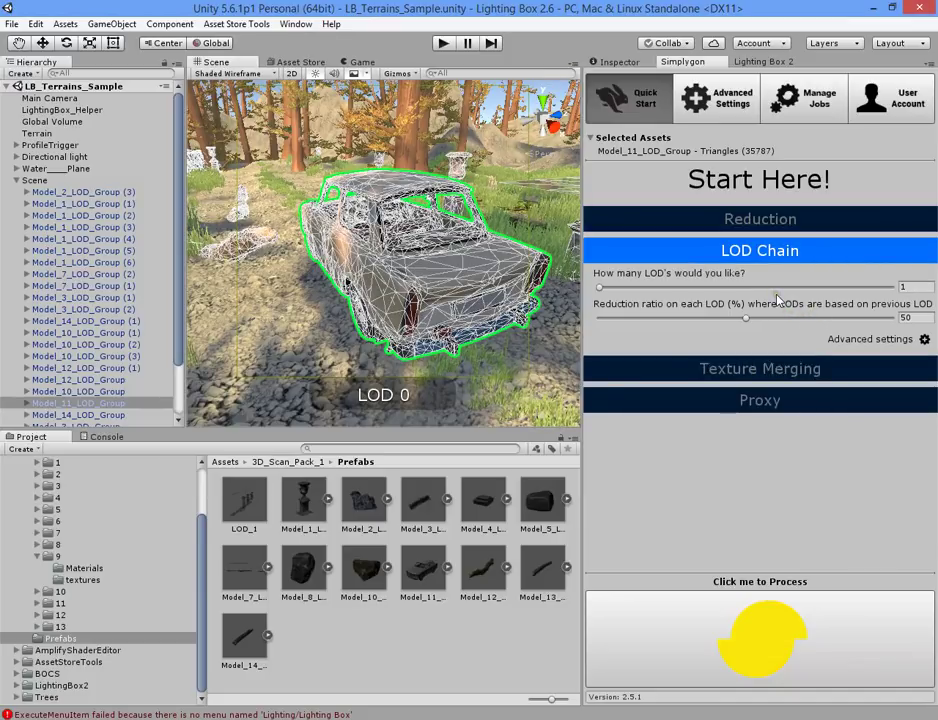
pyautogui.click(765, 219)
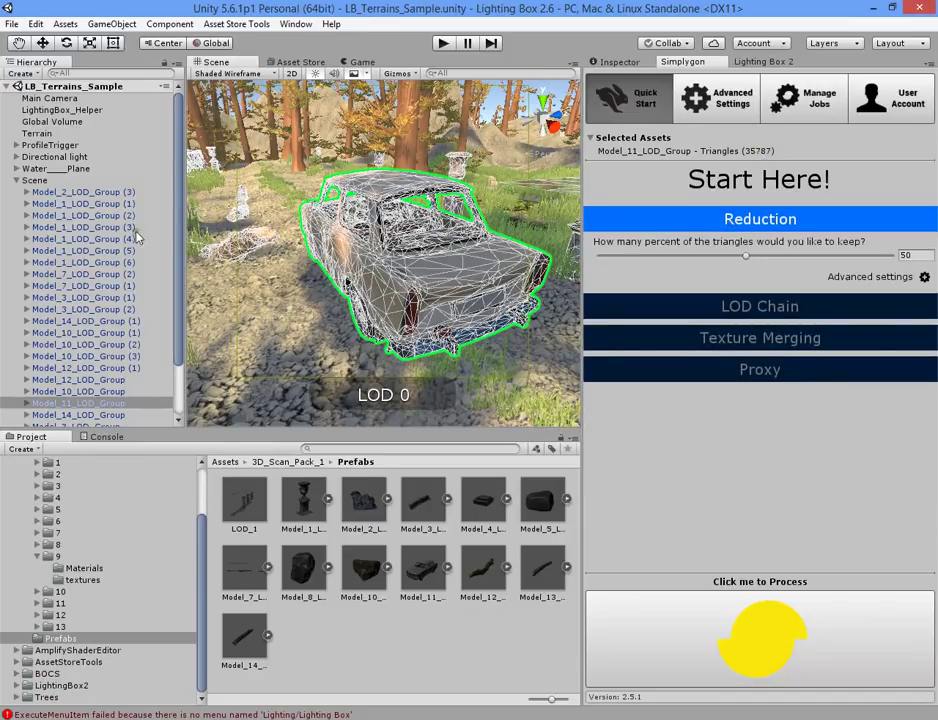
# Compare triangle counts in Simplygon by selecting Model_14_LOD_Group and Model_3_LOD_Group in the hierarchy, with Model_11_LOD_Group expanded
pyautogui.scroll(-3, 125, 295)
pyautogui.click(27, 339)
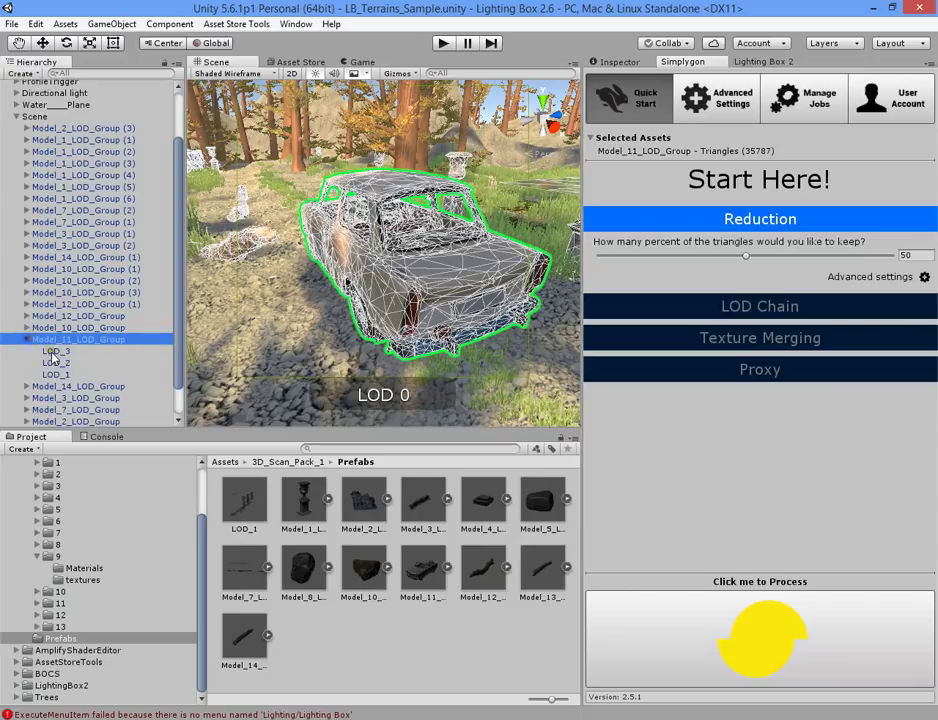
pyautogui.click(60, 386)
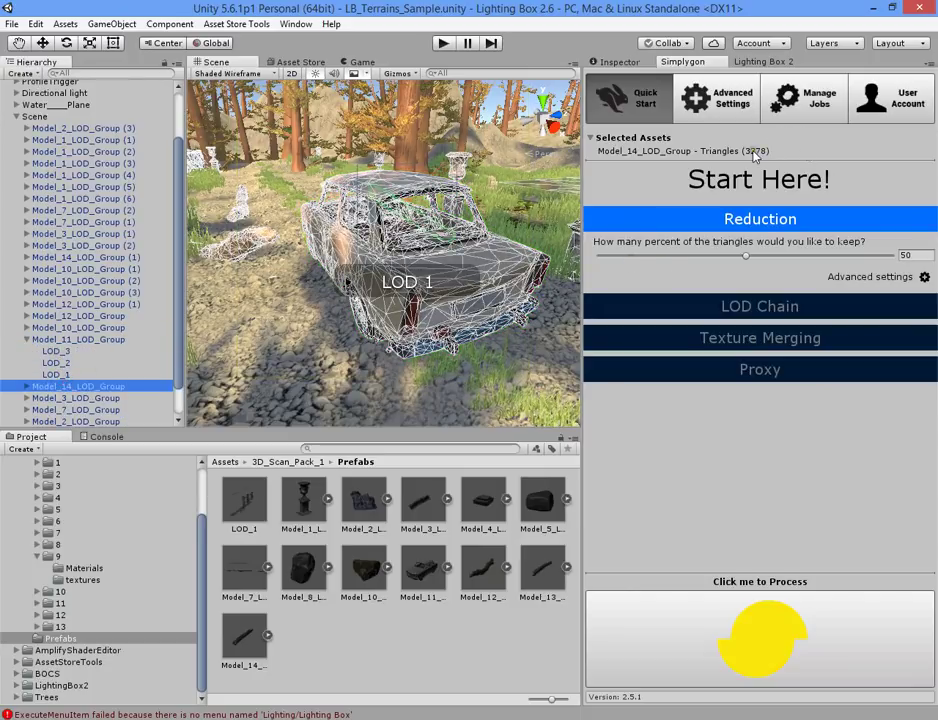
pyautogui.click(80, 374)
pyautogui.click(90, 386)
pyautogui.click(125, 398)
# Open Simplygon's advanced settings for the stone wall and switch LOD #1 from MeshLOD to ProxyLOD
pyautogui.moveTo(397, 330); pyautogui.dragTo(310, 329, button='right')
pyautogui.click(716, 97)
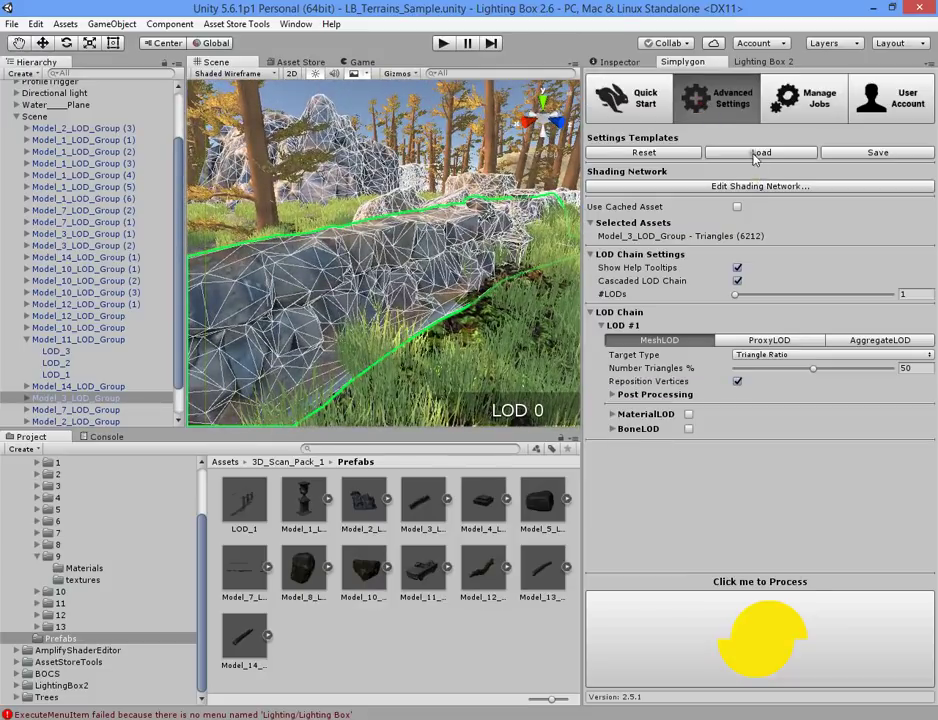
pyautogui.click(769, 340)
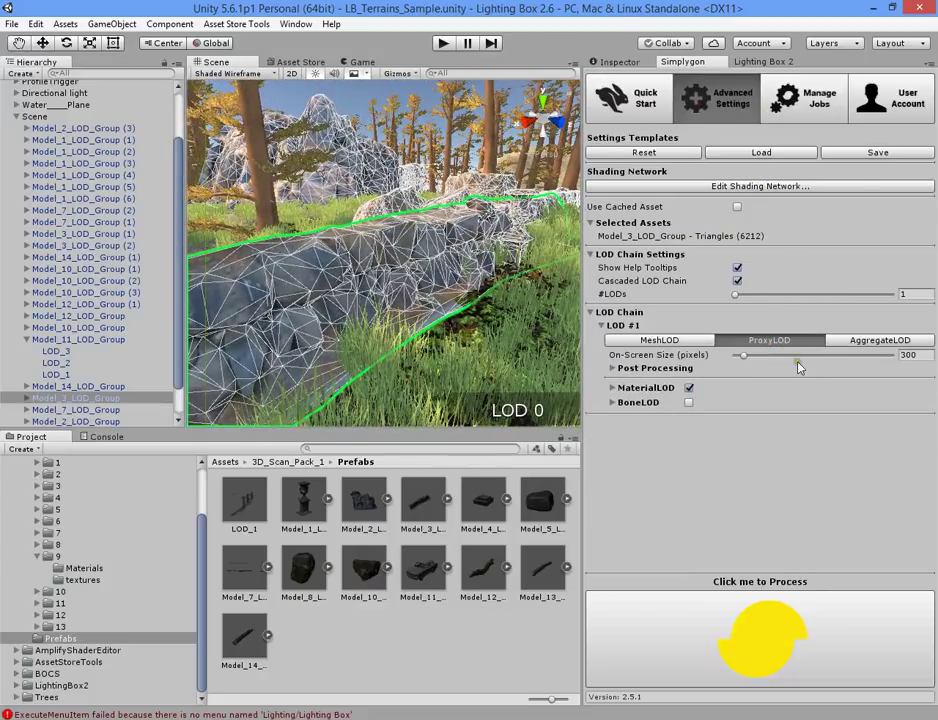
# Inspect the stone wall's LOD_1 mesh and locate its DiffuseMap_LOD0 material's Albedo texture in the project
pyautogui.click(620, 62)
pyautogui.scroll(5, 345, 245)
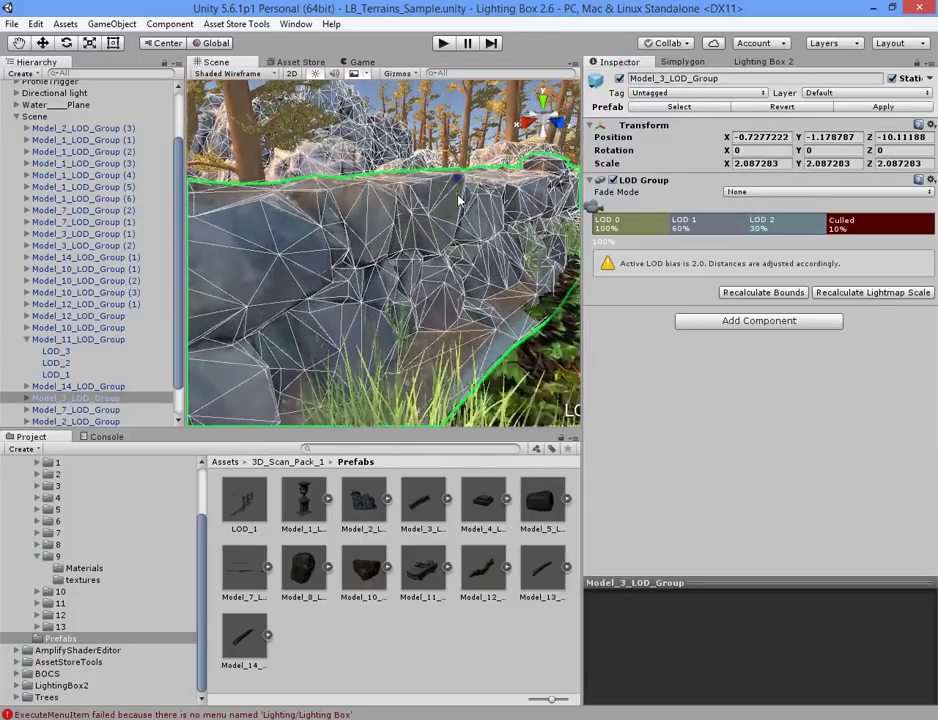
pyautogui.click(543, 264)
pyautogui.click(640, 407)
pyautogui.scroll(-3, 660, 380)
pyautogui.click(598, 341)
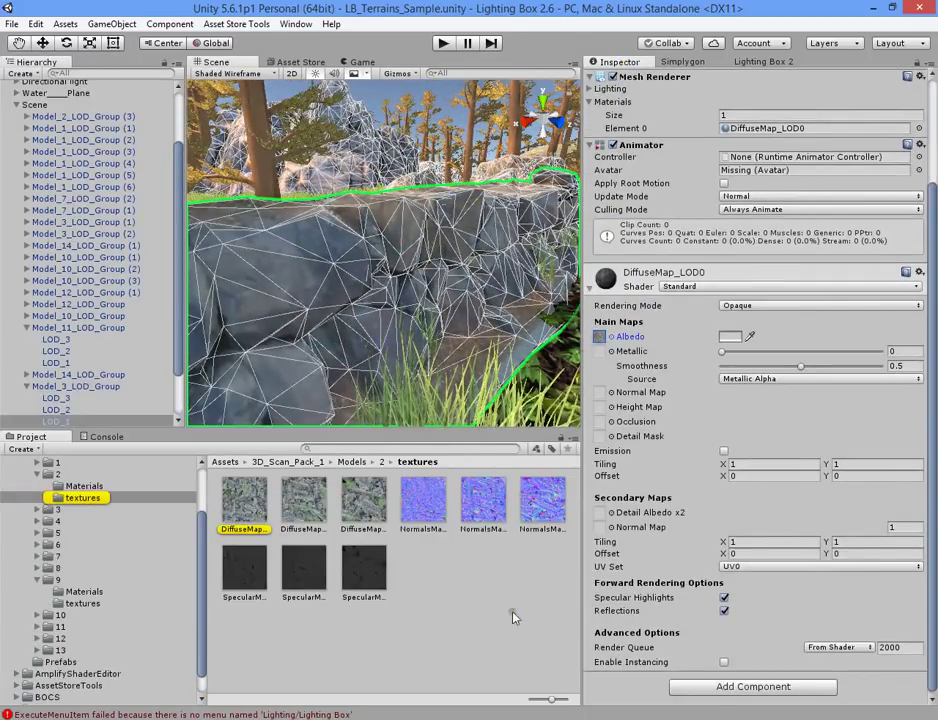
# Enlarge the texture thumbnails to examine the wall's diffuse, normals and specular maps, and reduce them to a list
pyautogui.moveTo(543, 703); pyautogui.dragTo(564, 698)
pyautogui.scroll(-2, 415, 615)
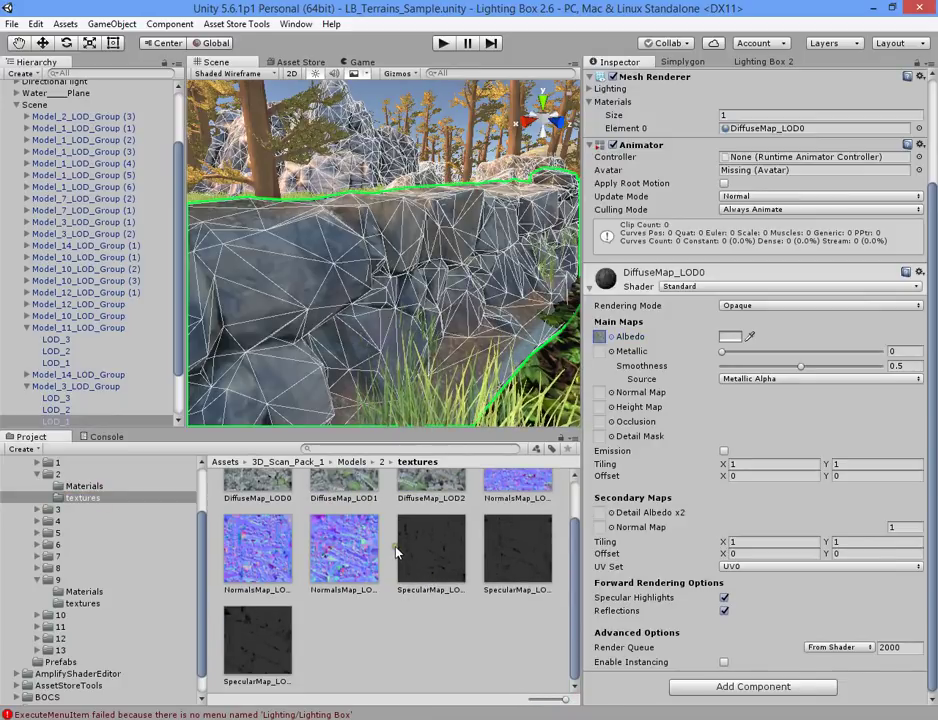
pyautogui.scroll(2, 394, 555)
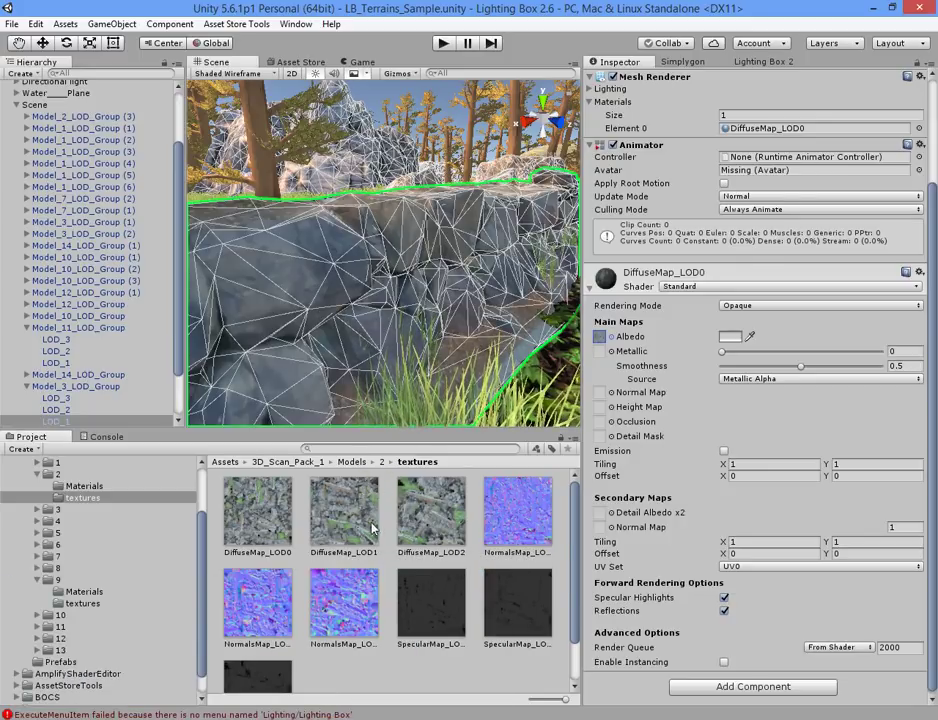
pyautogui.moveTo(433, 595)
pyautogui.mouseDown()
pyautogui.moveTo(598, 425)
pyautogui.moveTo(608, 433)
pyautogui.moveTo(607, 342)
pyautogui.moveTo(608, 371)
pyautogui.moveTo(560, 500)
pyautogui.moveTo(432, 606)
pyautogui.mouseUp()
pyautogui.keyDown('ctrl'); pyautogui.scroll(-5, 452, 530); pyautogui.keyUp('ctrl')
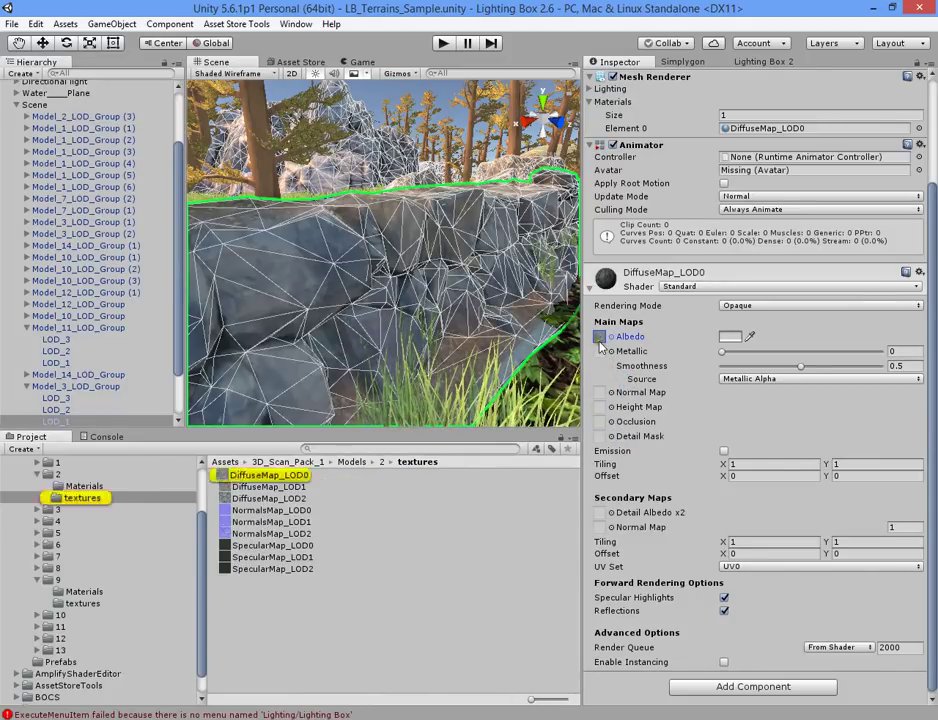
# Assign NormalsMap_LOD0 as the DiffuseMap_LOD0 material's normal map and apply the fix that marks it as a normal map
pyautogui.moveTo(313, 512)
pyautogui.mouseDown()
pyautogui.moveTo(560, 430)
pyautogui.moveTo(595, 395)
pyautogui.moveTo(600, 401)
pyautogui.mouseUp()
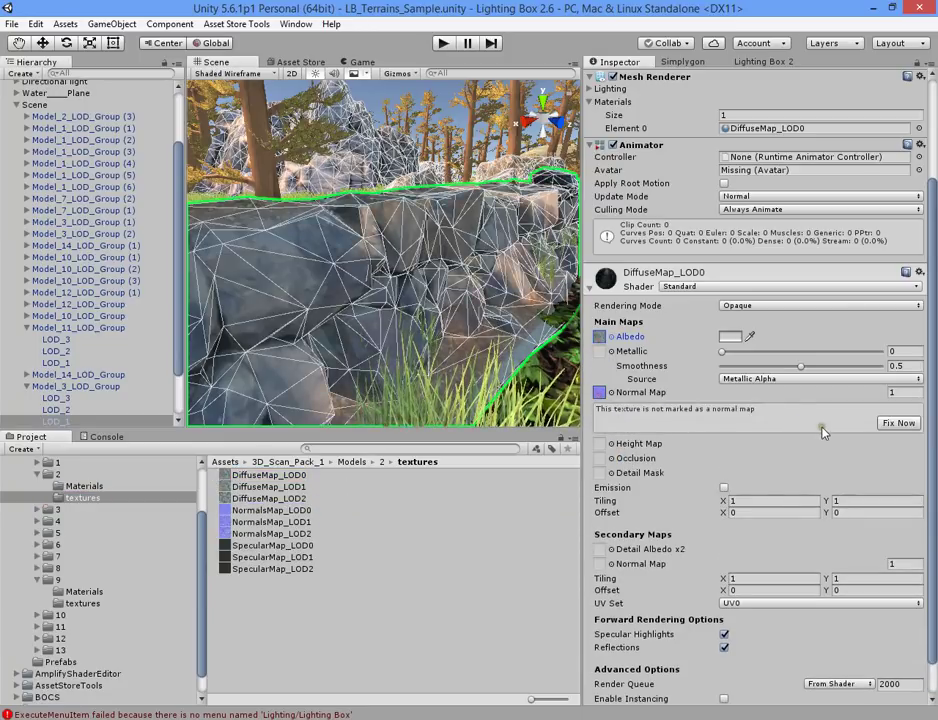
pyautogui.click(893, 425)
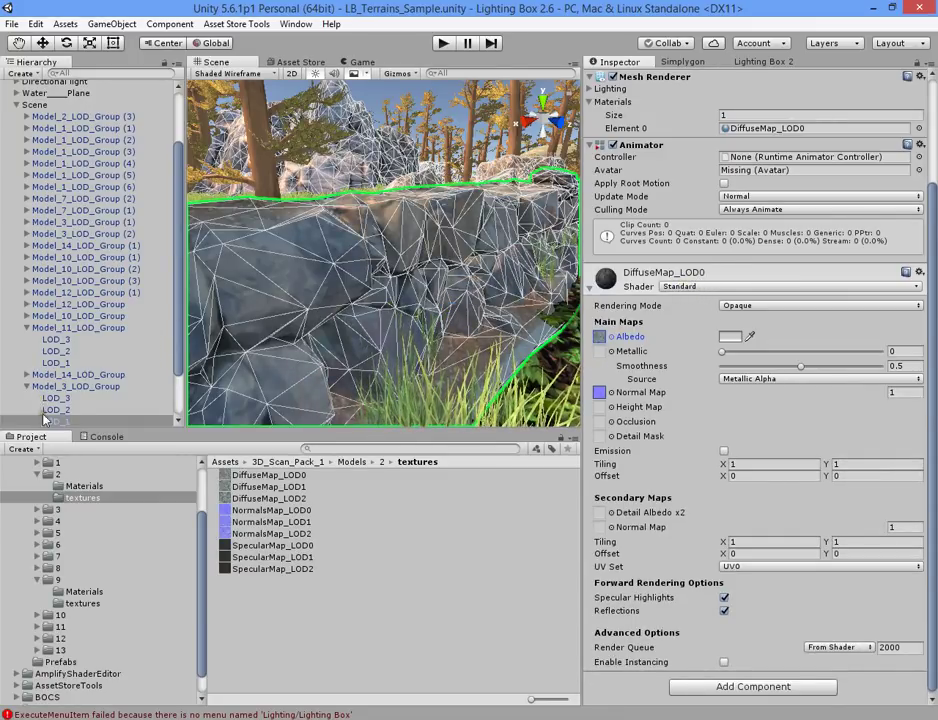
pyautogui.scroll(-2, 63, 407)
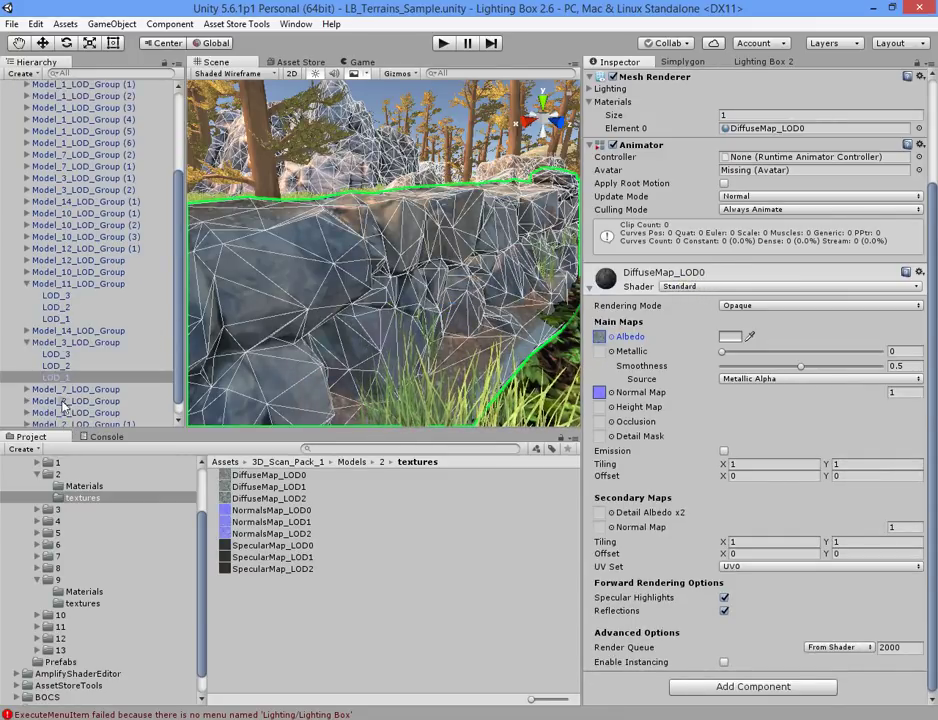
pyautogui.click(599, 337)
pyautogui.click(600, 392)
# Change the wall material's shader to Standard (Specular setup) and assign SpecularMap_LOD0 as its Specular texture
pyautogui.moveTo(314, 549); pyautogui.dragTo(600, 356)
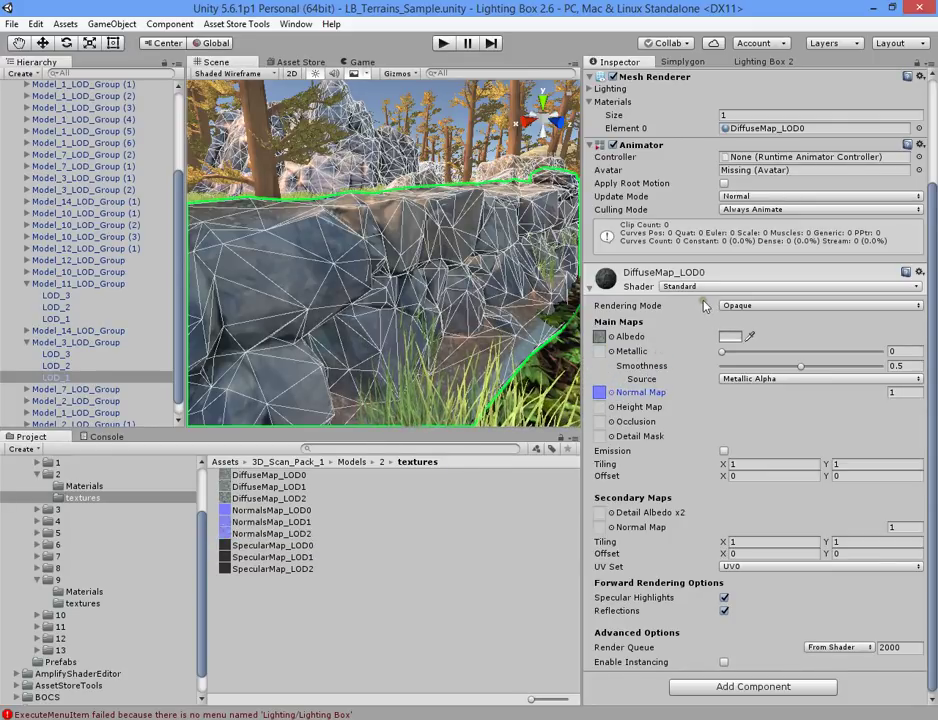
pyautogui.click(705, 286)
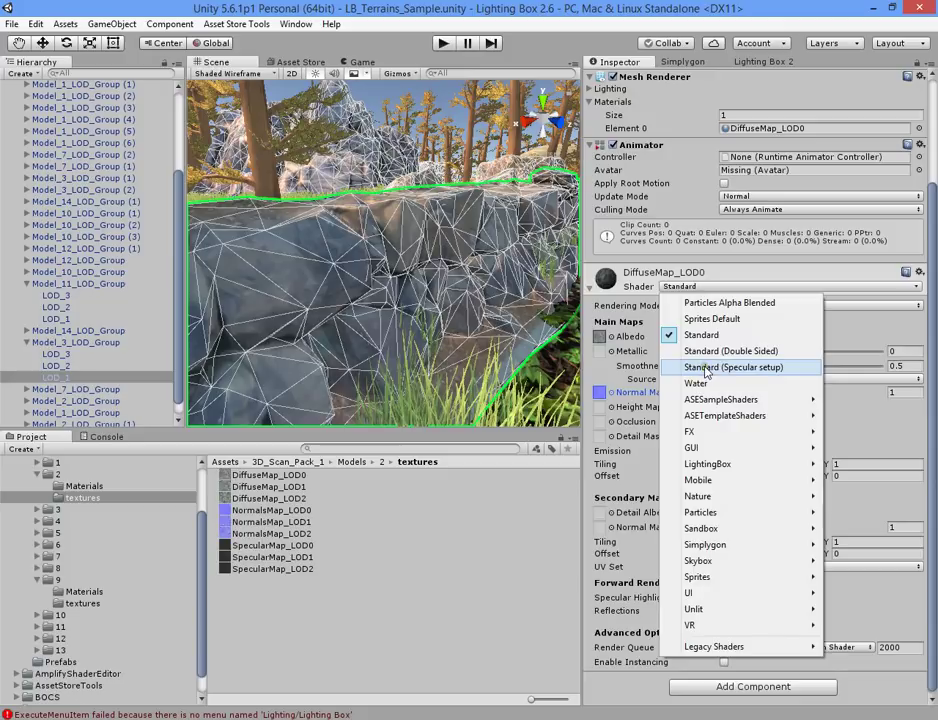
pyautogui.click(738, 367)
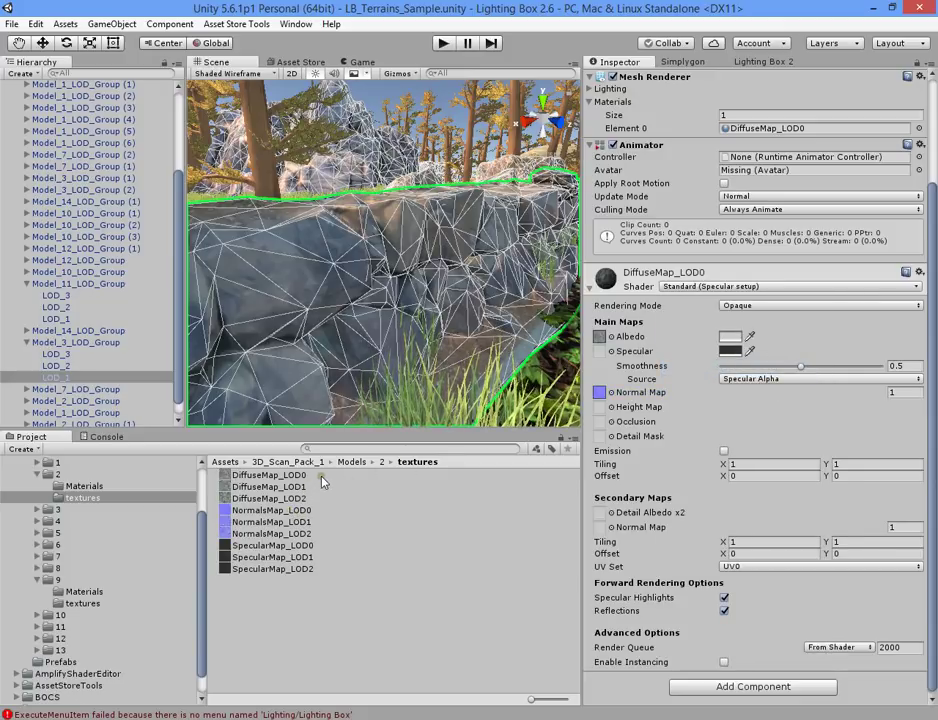
pyautogui.moveTo(305, 547); pyautogui.dragTo(599, 351)
# Deselect the wall and set the scene view's draw mode to Shaded to view the textured stones
pyautogui.click(452, 318)
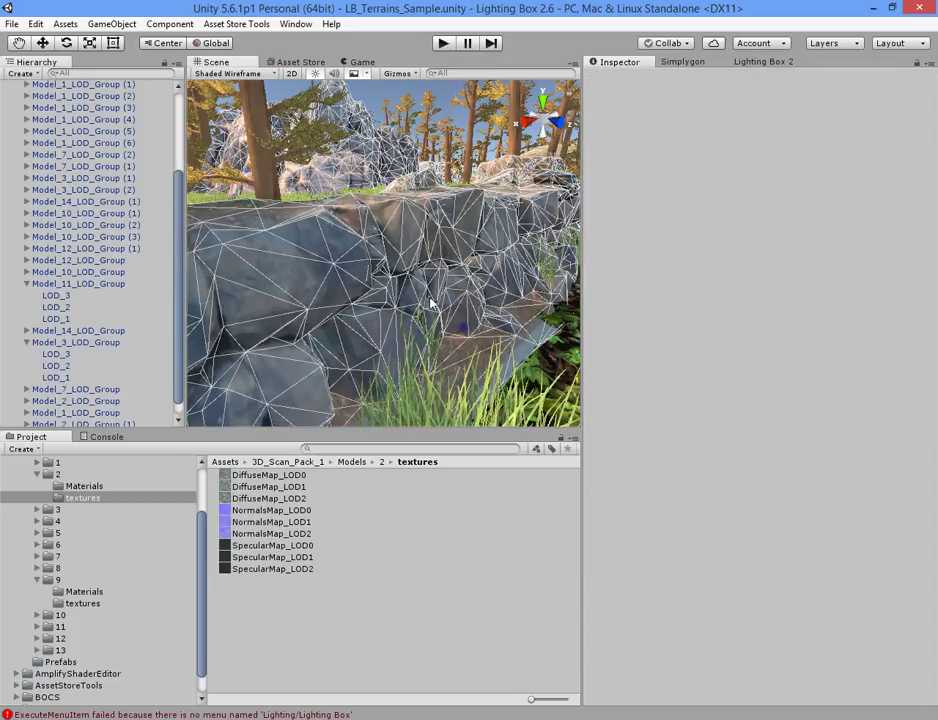
pyautogui.click(238, 74)
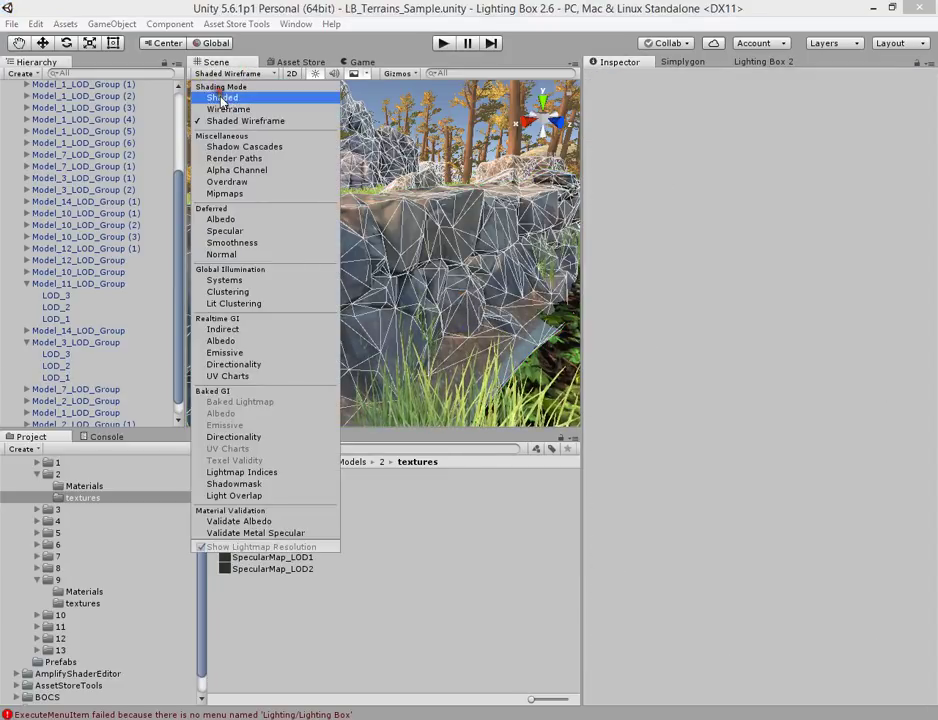
pyautogui.click(215, 97)
pyautogui.moveTo(307, 252); pyautogui.dragTo(477, 329, button='right')
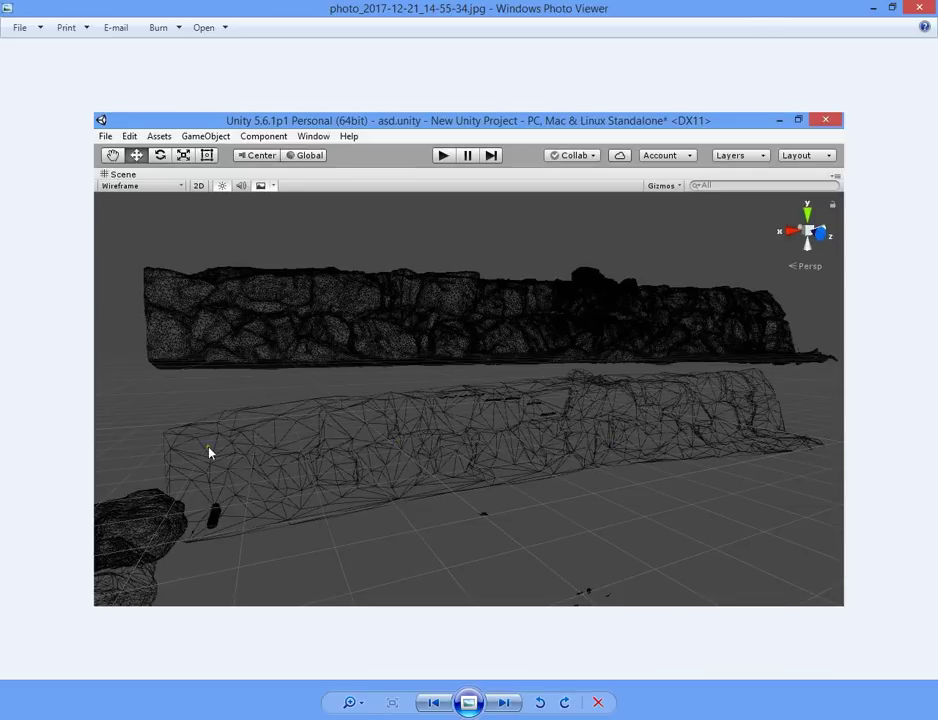
# In Windows Photo Viewer, compare the dense and reduced stone walls across the wireframe, shaded wireframe and shaded screenshots
pyautogui.click(505, 703)
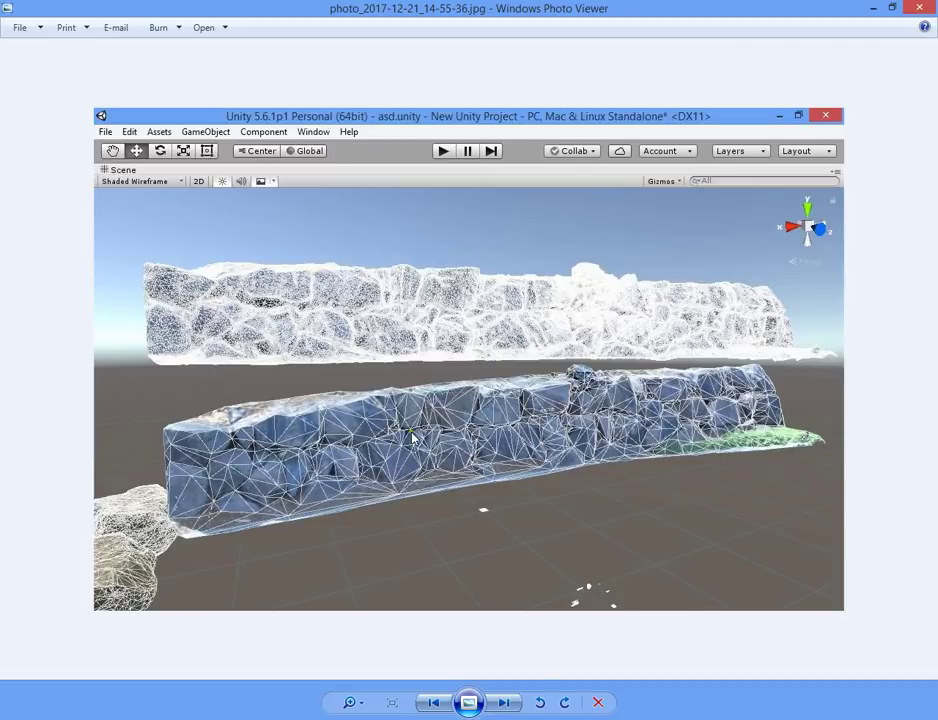
pyautogui.click(517, 704)
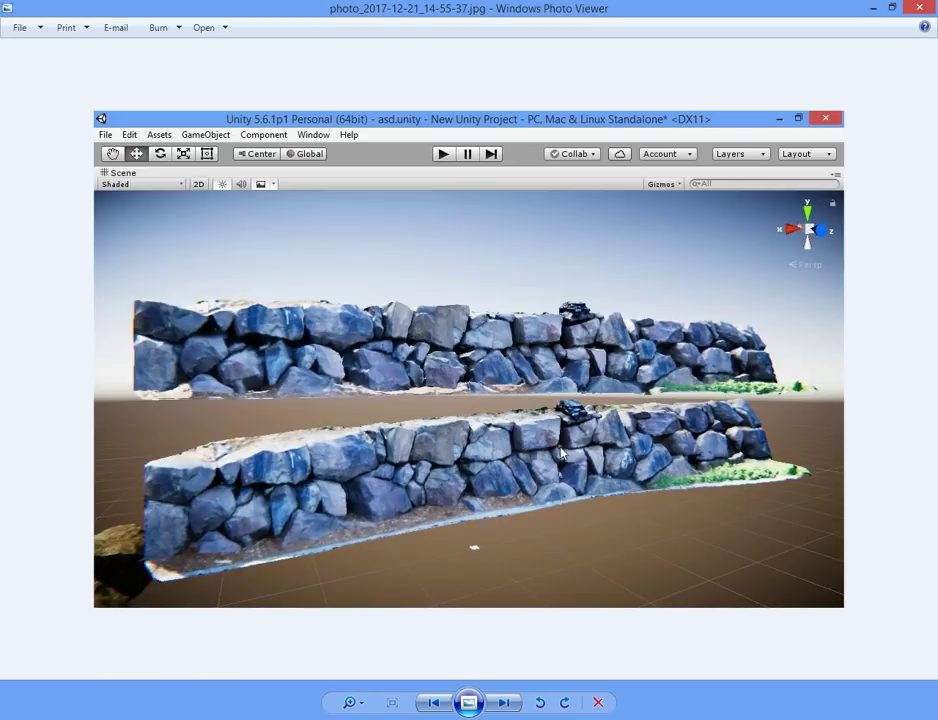
pyautogui.click(436, 706)
pyautogui.click(425, 704)
pyautogui.click(505, 703)
pyautogui.click(505, 703)
pyautogui.click(432, 701)
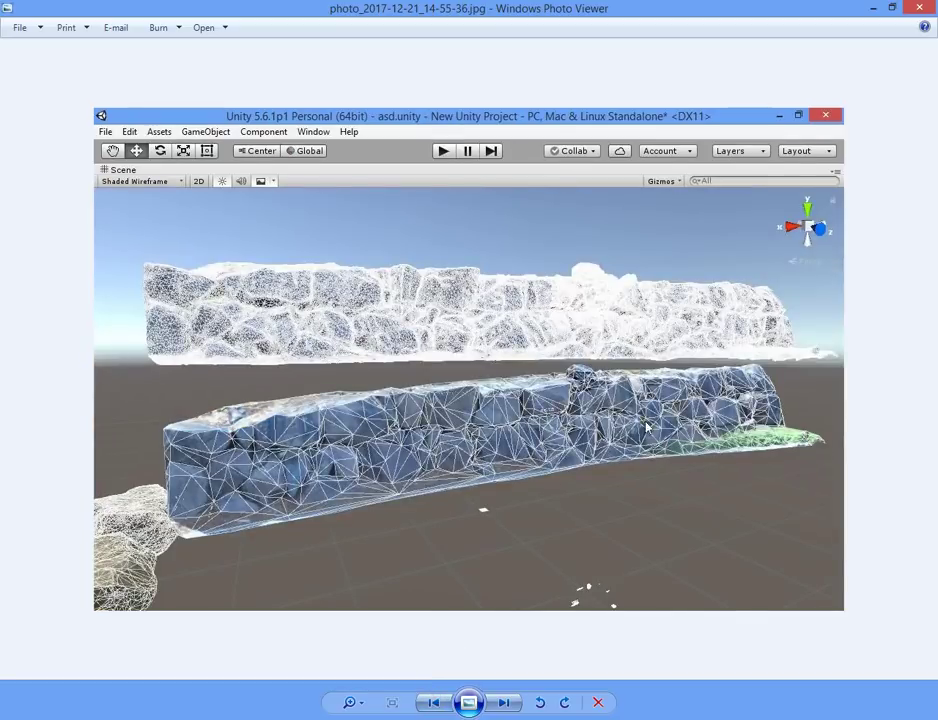
pyautogui.click(430, 704)
pyautogui.click(507, 704)
pyautogui.click(507, 704)
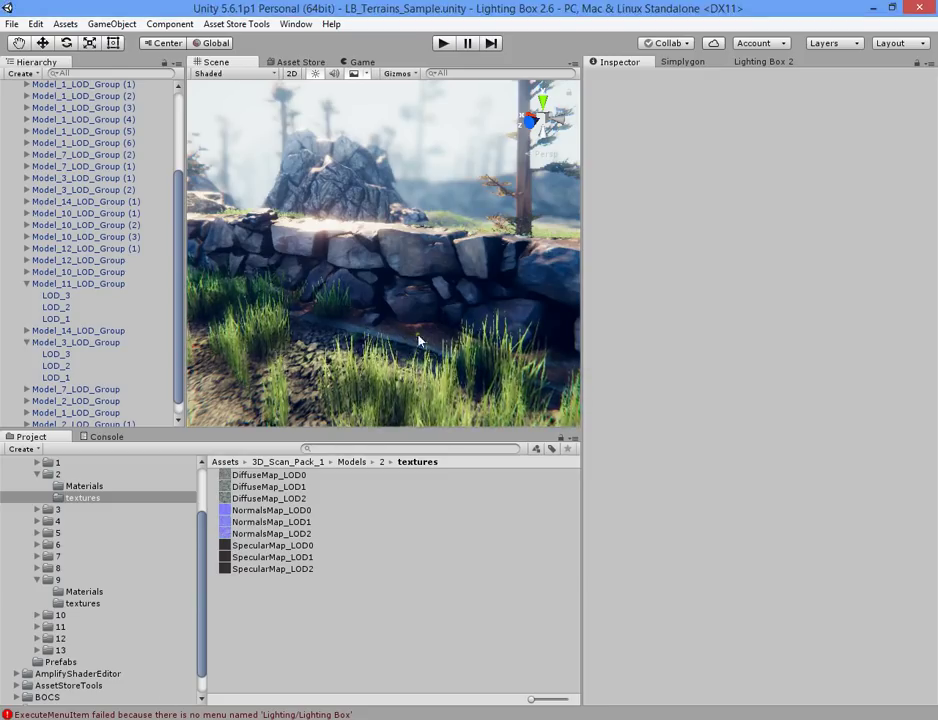
# Switch back to Unity and maximize the Game view to examine the scene's rendering statistics
pyautogui.moveTo(155, 263); pyautogui.dragTo(859, 298, button='right')
pyautogui.click(300, 62)
pyautogui.rightClick(355, 62)
pyautogui.click(398, 111)
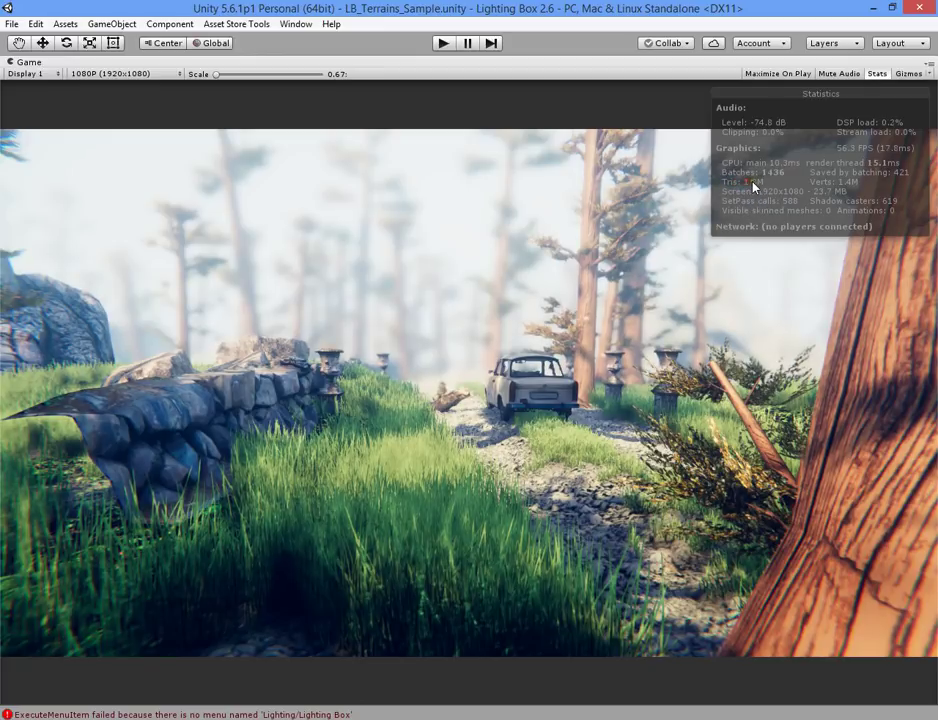
# Compare the game view's statistics at Free Aspect and 1080P (1920x1080), and restore the view to its normal size
pyautogui.rightClick(519, 72)
pyautogui.click(679, 294)
pyautogui.click(167, 77)
pyautogui.click(126, 86)
pyautogui.click(393, 310)
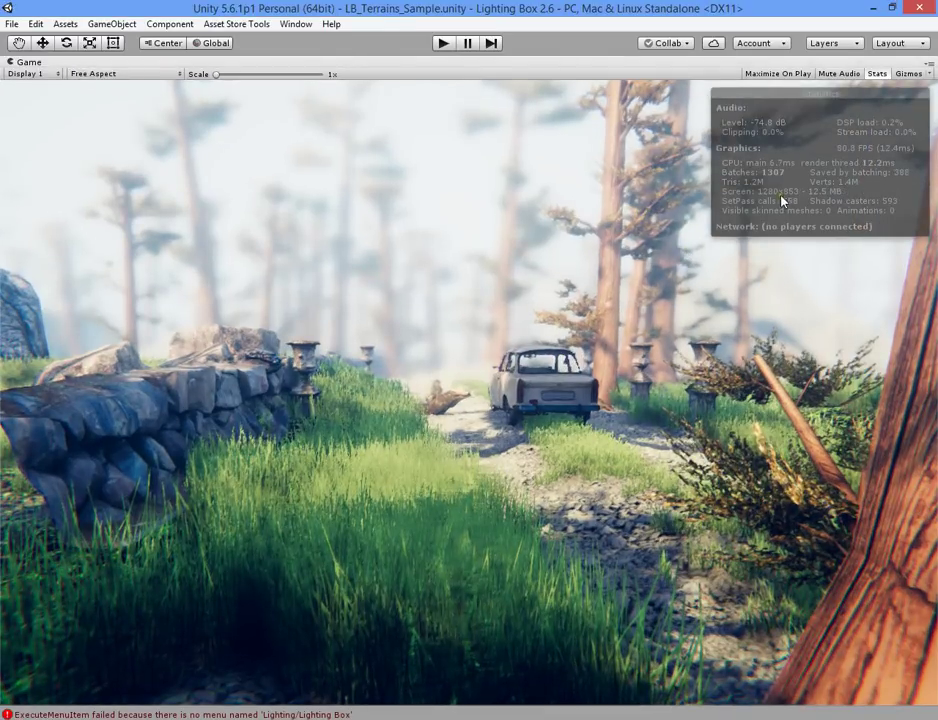
pyautogui.click(152, 76)
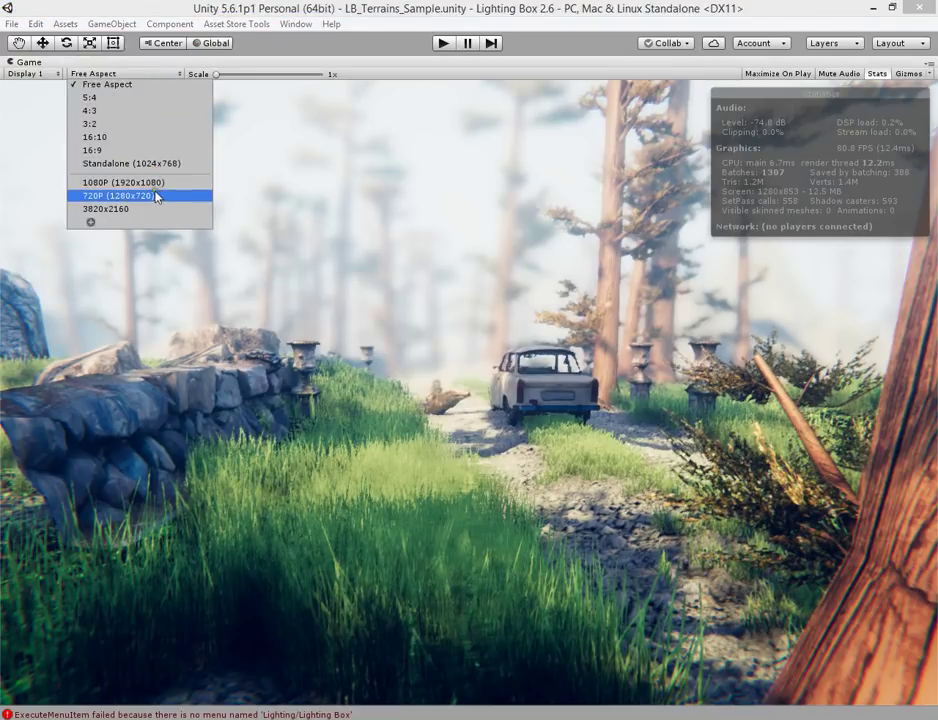
pyautogui.click(155, 183)
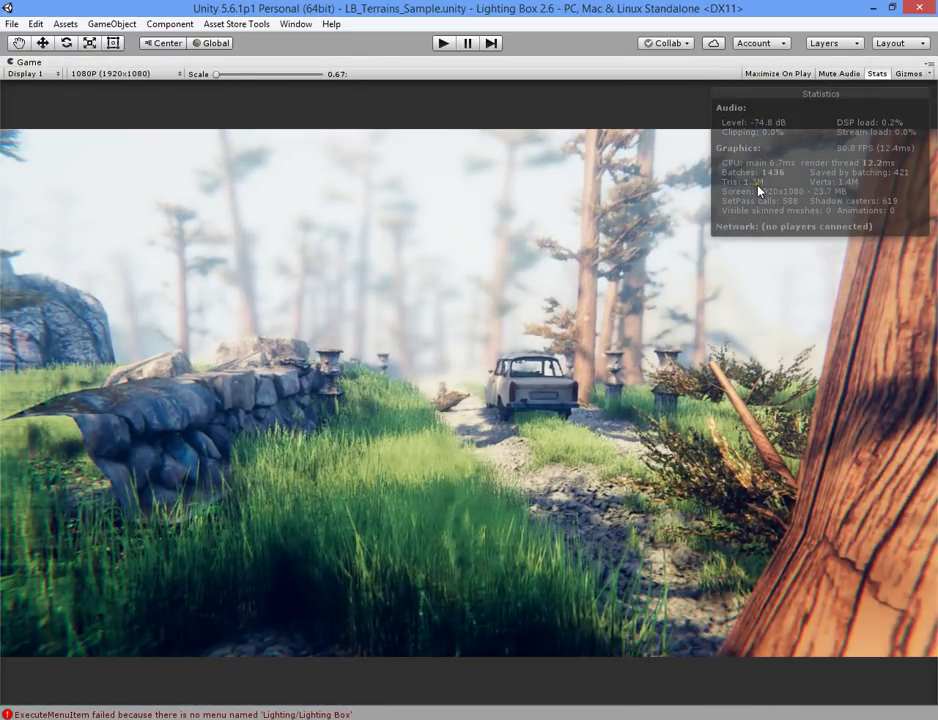
pyautogui.rightClick(432, 66)
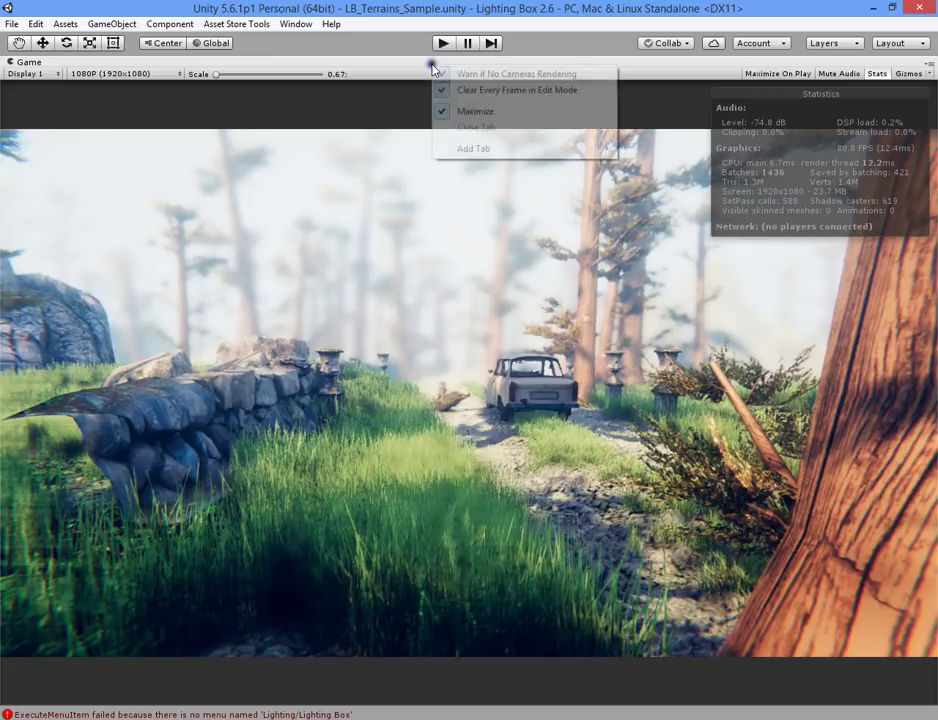
pyautogui.click(473, 111)
# Select the terrain in the scene and lower its Tree Distance to the minimum to hide the trees
pyautogui.click(214, 62)
pyautogui.click(281, 197)
pyautogui.scroll(-3, 818, 307)
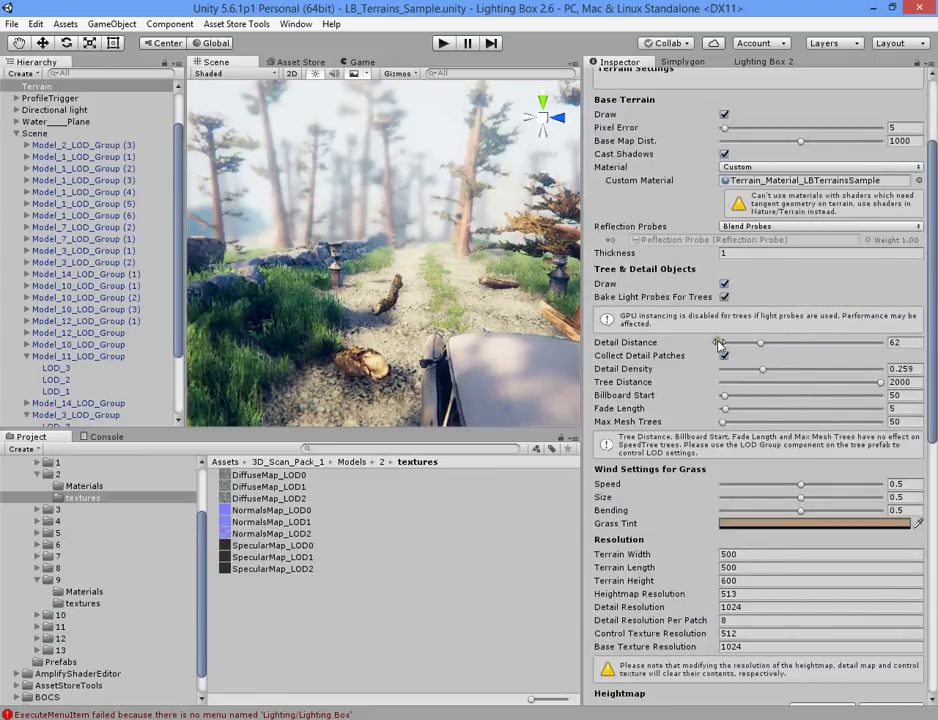
pyautogui.moveTo(745, 390); pyautogui.dragTo(720, 390)
# Maximize the Game view to examine the statistics without trees, and restore the view to its normal size
pyautogui.click(362, 62)
pyautogui.rightClick(363, 62)
pyautogui.click(399, 111)
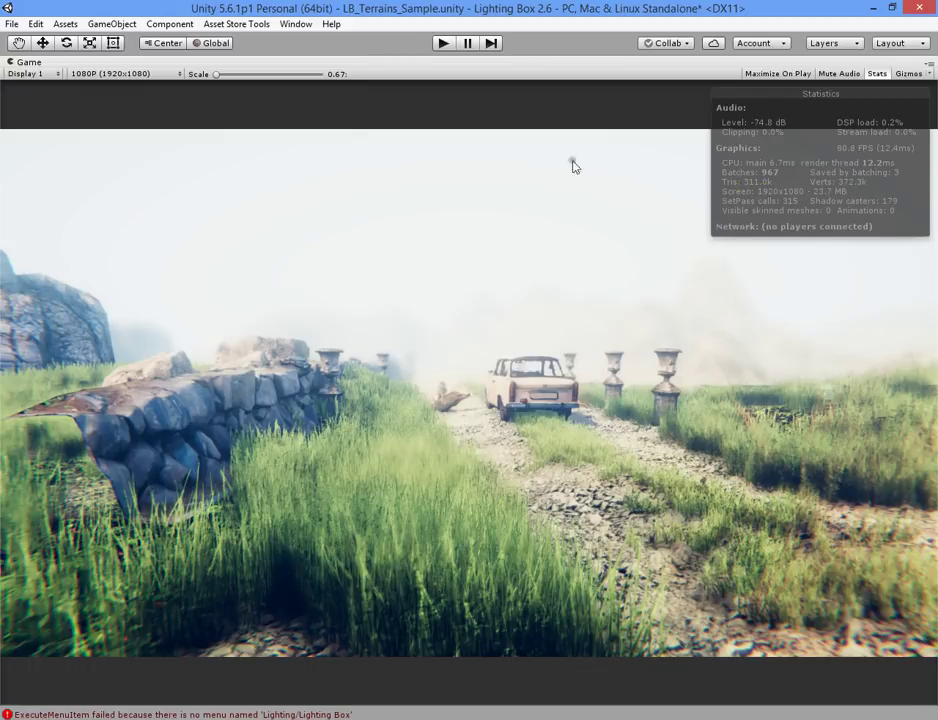
pyautogui.rightClick(465, 70)
pyautogui.click(495, 111)
# Set the terrain's Tree Distance back to 2000 and return to the scene view
pyautogui.moveTo(745, 386); pyautogui.dragTo(900, 382)
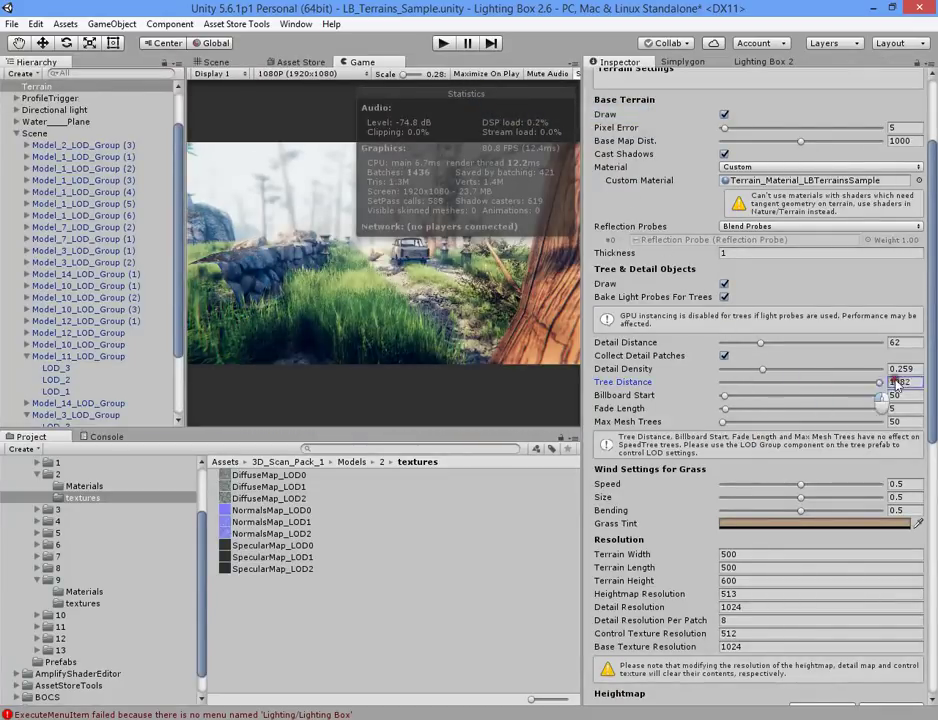
pyautogui.click(236, 62)
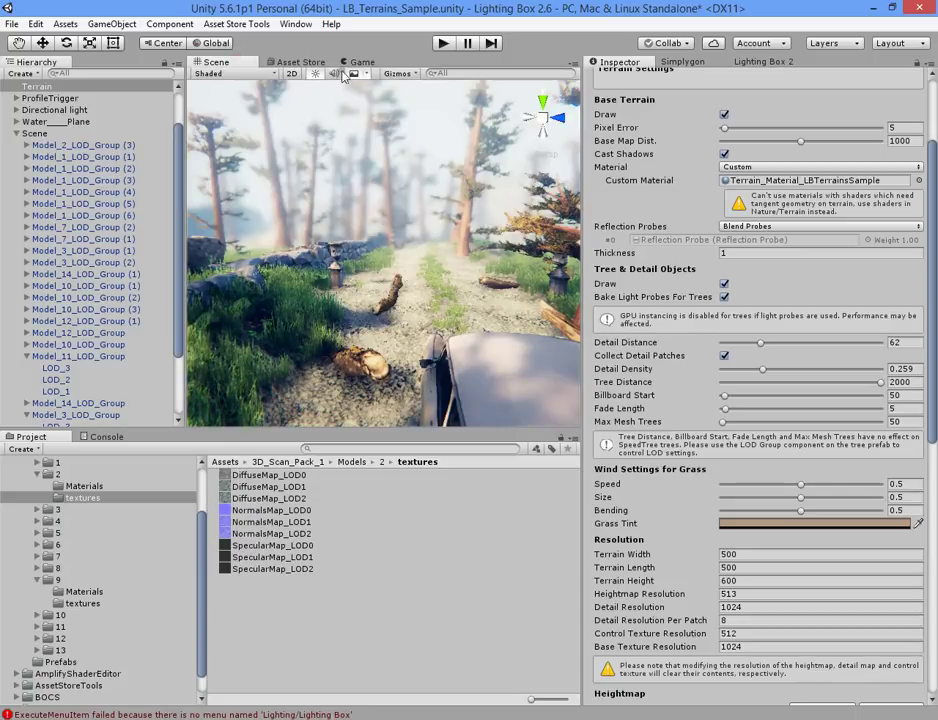
pyautogui.click(365, 62)
pyautogui.click(218, 62)
# Select the fallen branch, Model_12_LOD_Group (1), on the path and frame it in the scene view
pyautogui.moveTo(430, 200); pyautogui.dragTo(435, 287, button='right')
pyautogui.click(388, 280)
pyautogui.press('f')
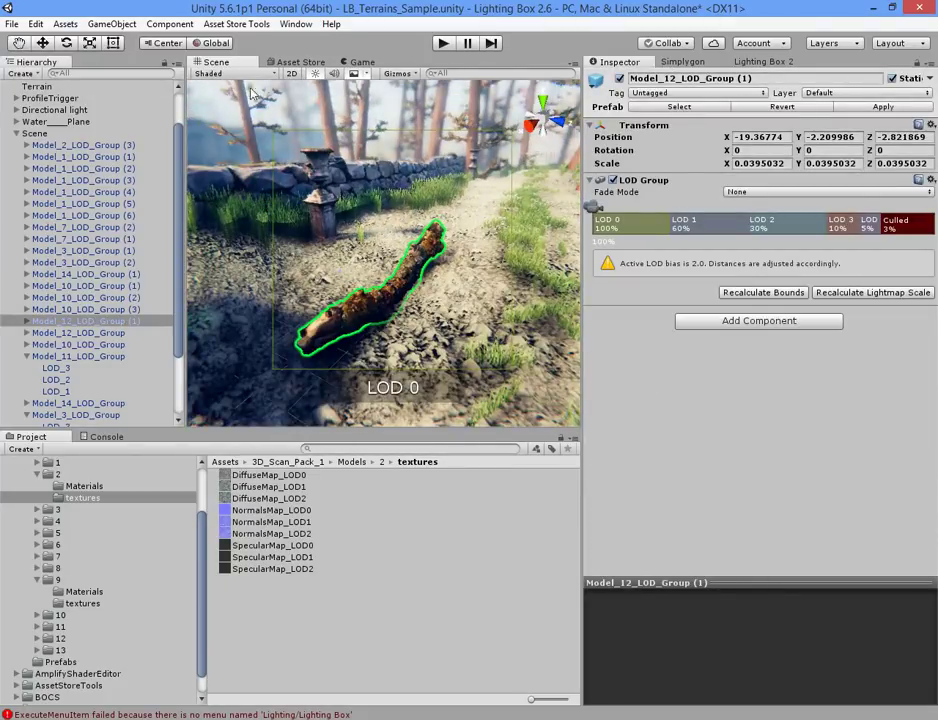
# Go to the pond, select the water plane and show the settings of its Water material
pyautogui.press('s')
pyautogui.moveTo(367, 270)
pyautogui.mouseDown(button='right')
pyautogui.moveTo(461, 260)
pyautogui.moveTo(398, 253)
pyautogui.moveTo(237, 303)
pyautogui.moveTo(373, 308)
pyautogui.moveTo(429, 299)
pyautogui.moveTo(364, 326)
pyautogui.mouseUp(button='right')
pyautogui.press('w')
pyautogui.press('s')
pyautogui.click(364, 326)
pyautogui.click(652, 462)
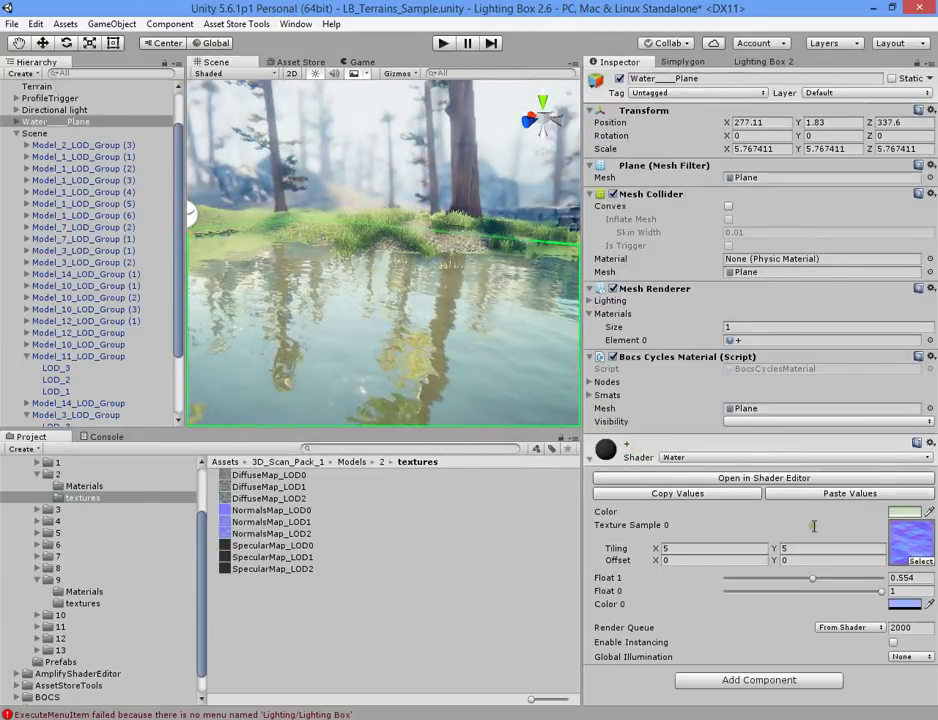
# Expand the water plane in the hierarchy and select its Reflection Probe to view the probe's settings
pyautogui.moveTo(470, 300); pyautogui.dragTo(486, 314, button='right')
pyautogui.click(16, 121)
pyautogui.click(62, 133)
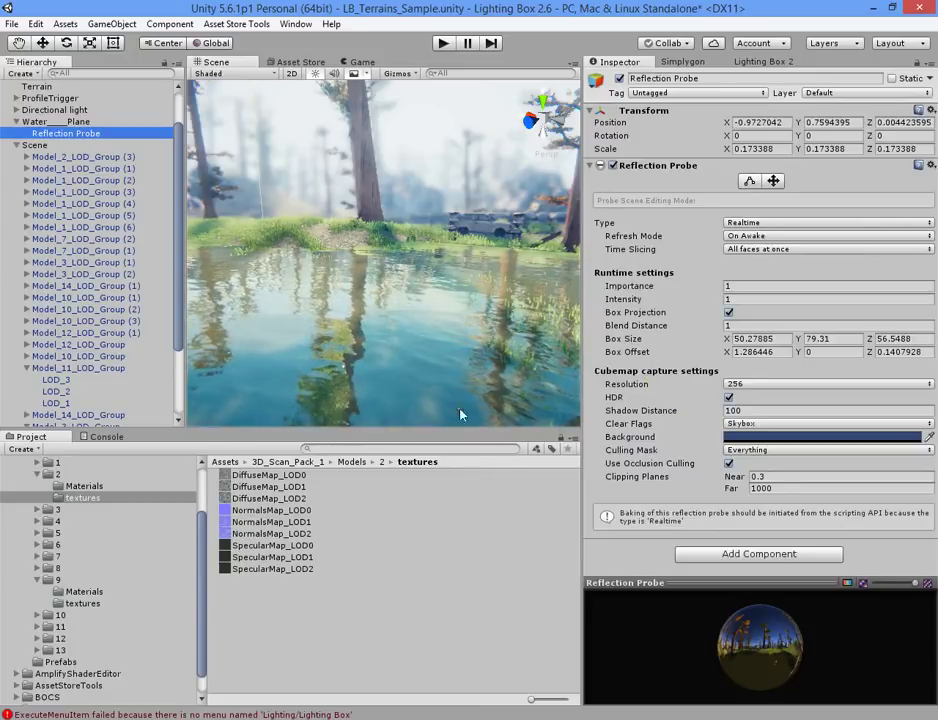
# Look across the pond's reflections and reselect the water plane to examine its shader
pyautogui.moveTo(440, 300); pyautogui.dragTo(477, 266, button='right')
pyautogui.moveTo(400, 300); pyautogui.dragTo(370, 310, button='right')
pyautogui.click(400, 370)
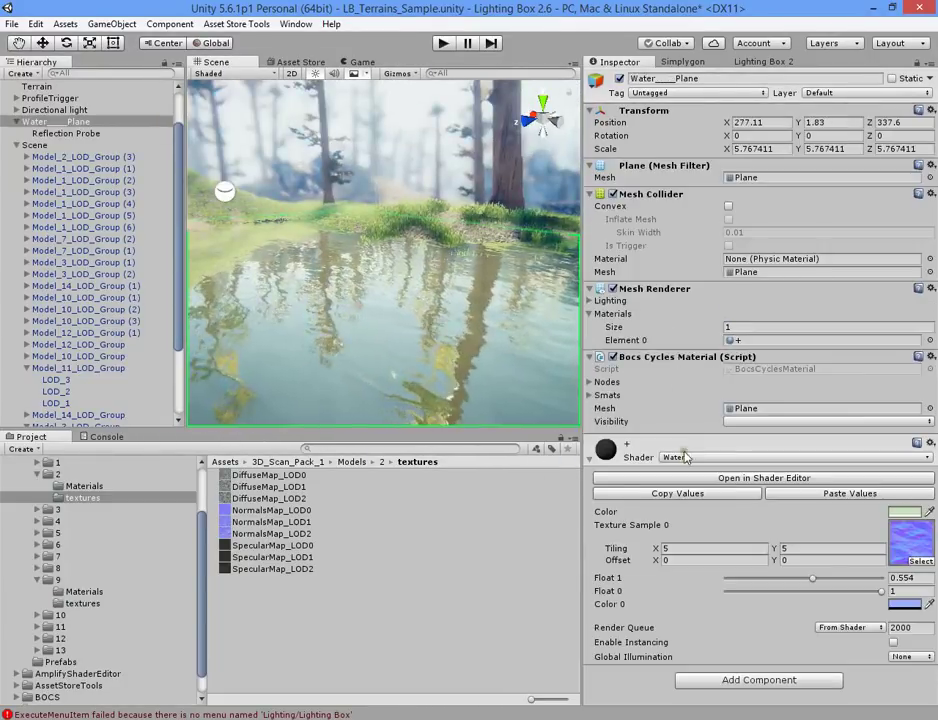
# Open the Water shader in the shader editor and examine its node graph and the connections into the output node
pyautogui.click(729, 479)
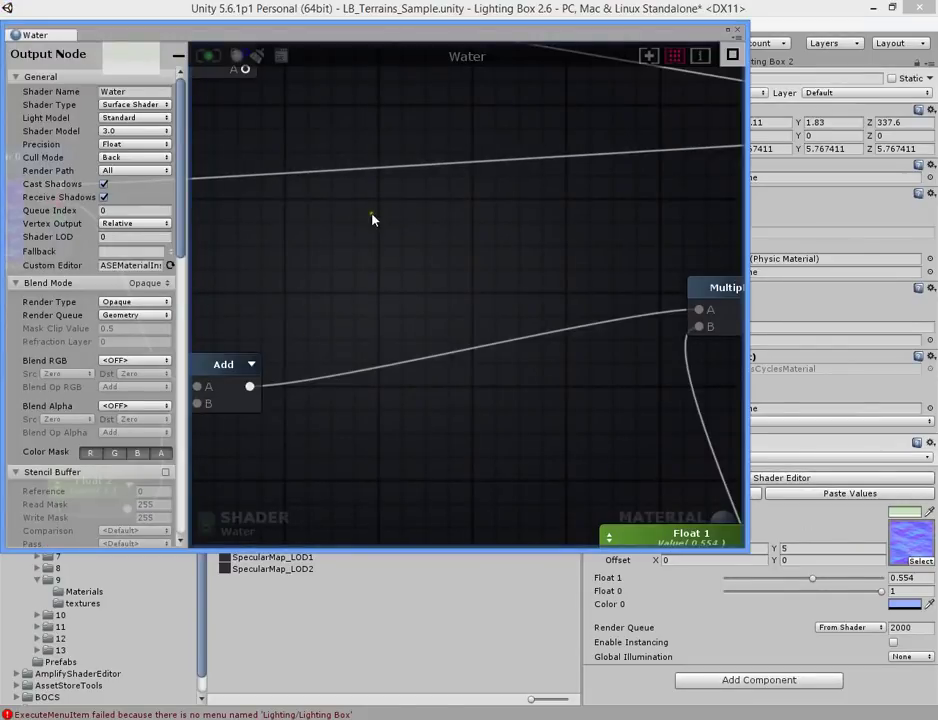
pyautogui.scroll(-6, 368, 228)
pyautogui.scroll(6, 481, 305)
pyautogui.moveTo(411, 323); pyautogui.dragTo(397, 349, button='right')
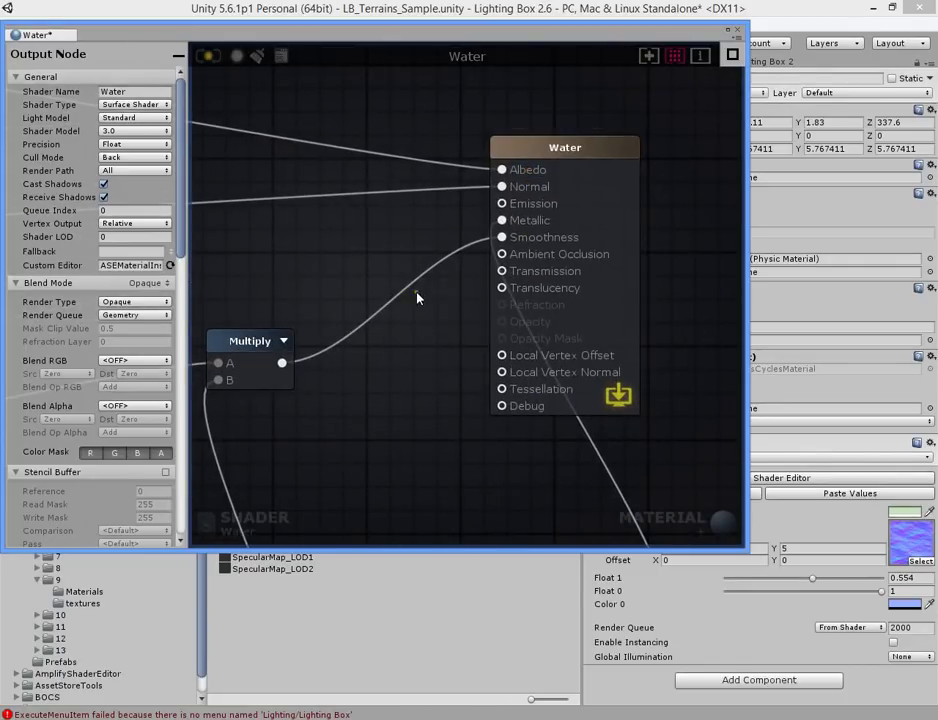
pyautogui.scroll(-5, 368, 300)
pyautogui.moveTo(368, 300); pyautogui.dragTo(459, 282, button='right')
pyautogui.scroll(5, 428, 299)
pyautogui.moveTo(360, 272); pyautogui.dragTo(330, 221, button='right')
pyautogui.scroll(-2, 318, 273)
pyautogui.moveTo(318, 273); pyautogui.dragTo(430, 276, button='right')
pyautogui.scroll(-4, 392, 274)
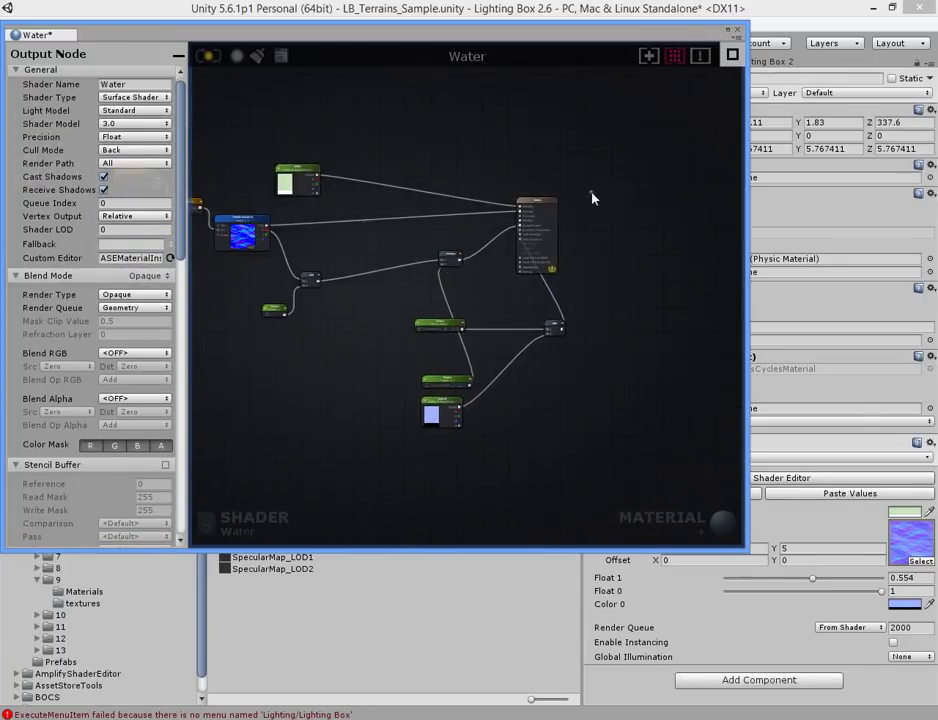
# Close the shader editor, go back to the car on the path and select the terrain to review its settings
pyautogui.click(737, 36)
pyautogui.moveTo(224, 193); pyautogui.dragTo(380, 195, button='right')
pyautogui.moveTo(840, 172); pyautogui.dragTo(338, 327, button='right')
pyautogui.click(338, 327)
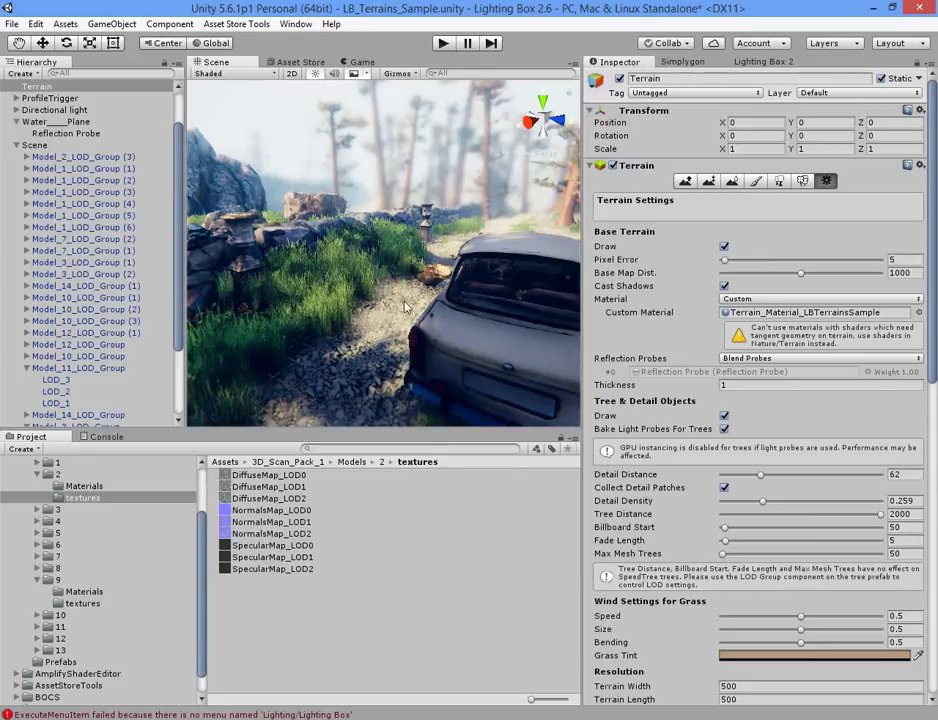
pyautogui.moveTo(408, 312); pyautogui.dragTo(450, 305, button='right')
pyautogui.scroll(-4, 703, 347)
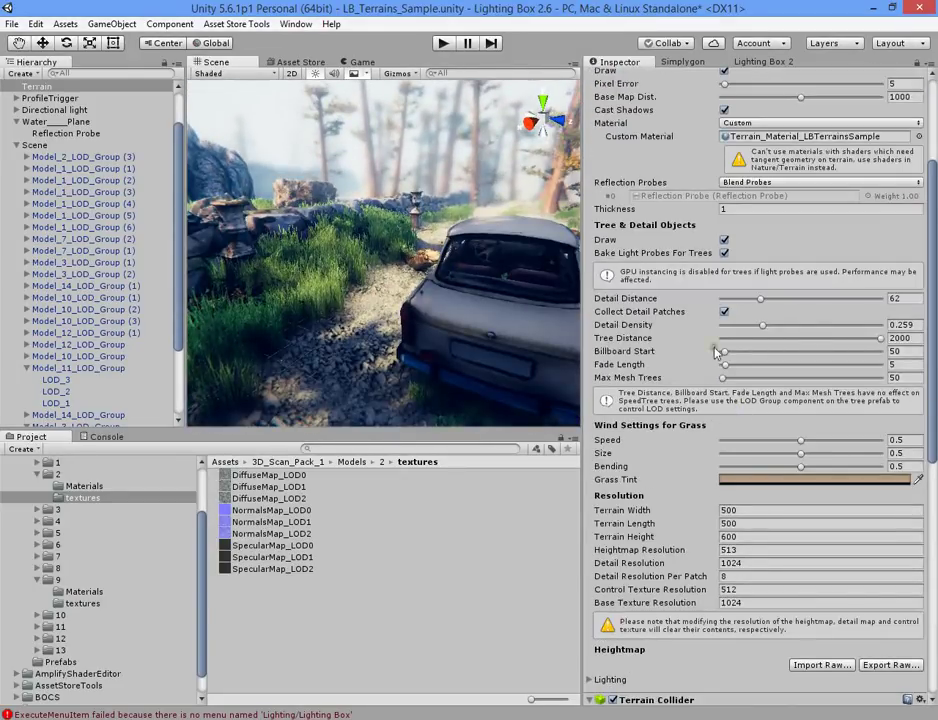
pyautogui.scroll(4, 762, 260)
# Compare the terrain's Pixel Error at 200 and 1 in the scene and against the Game view statistics, ending at 1
pyautogui.moveTo(727, 260); pyautogui.dragTo(882, 260)
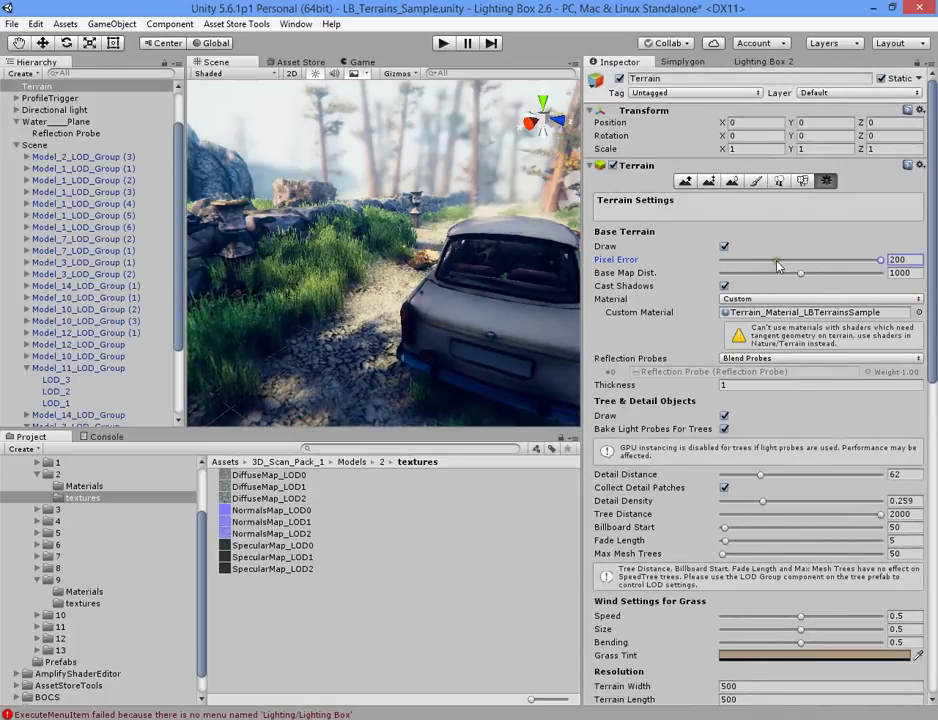
pyautogui.moveTo(775, 265); pyautogui.dragTo(720, 260)
pyautogui.click(360, 62)
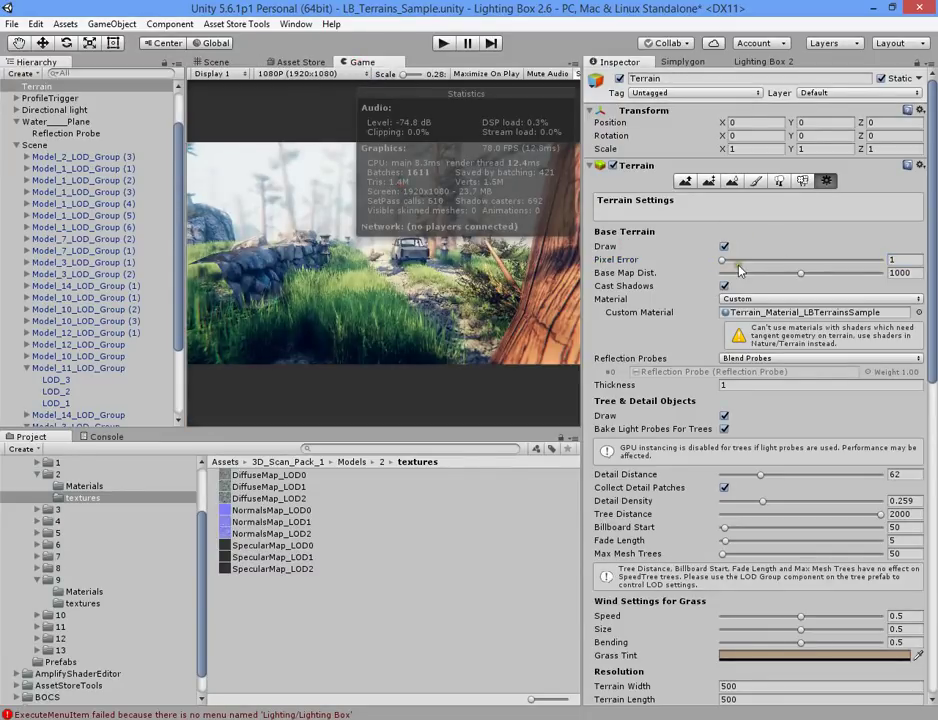
pyautogui.moveTo(723, 260); pyautogui.dragTo(894, 262)
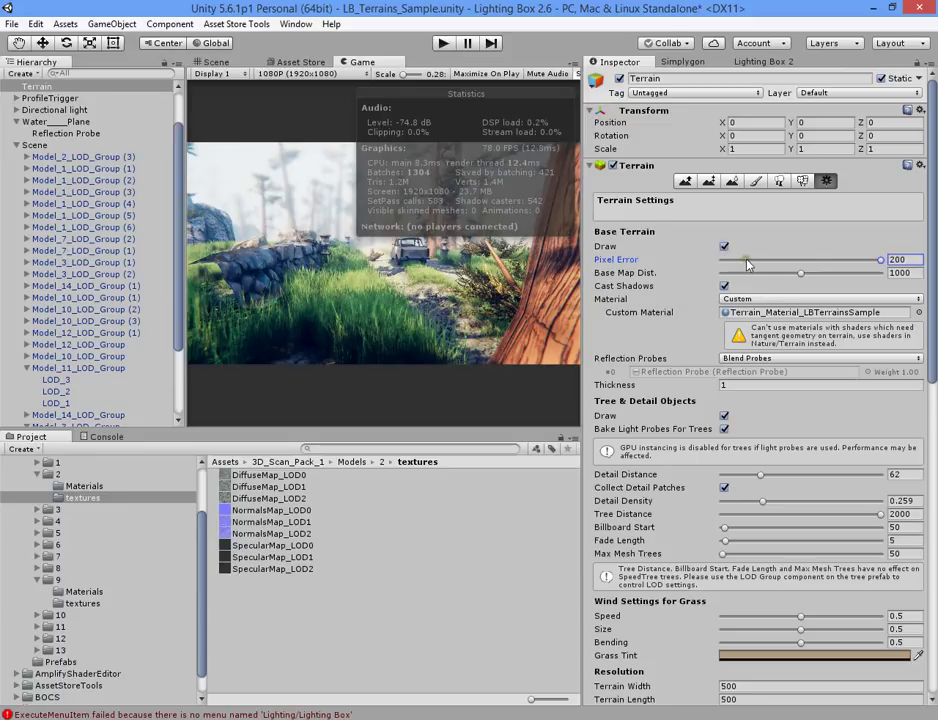
pyautogui.moveTo(747, 264); pyautogui.dragTo(705, 258)
# Return to the Scene view and set the terrain's Detail Density to 0.222
pyautogui.click(230, 62)
pyautogui.scroll(-5, 640, 276)
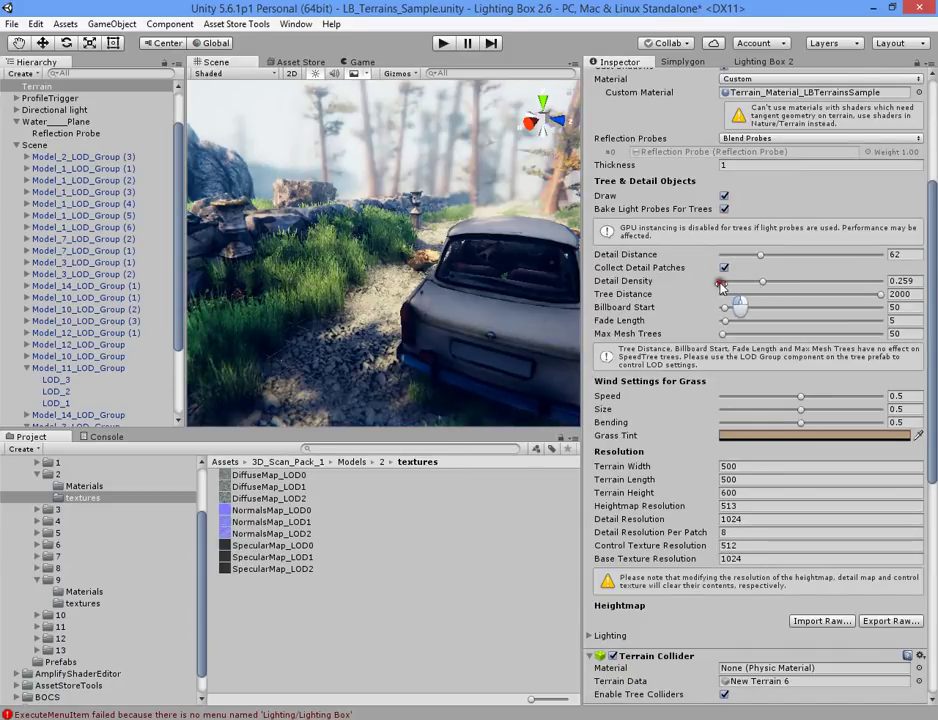
pyautogui.moveTo(762, 278)
pyautogui.mouseDown()
pyautogui.moveTo(722, 283)
pyautogui.moveTo(815, 270)
pyautogui.moveTo(846, 280)
pyautogui.moveTo(792, 268)
pyautogui.moveTo(716, 275)
pyautogui.moveTo(834, 272)
pyautogui.moveTo(734, 277)
pyautogui.moveTo(757, 279)
pyautogui.mouseUp()
pyautogui.moveTo(398, 249); pyautogui.dragTo(450, 230, button='right')
# Try a terrain Tree Distance of 78, and raise it to 1788
pyautogui.click(729, 294)
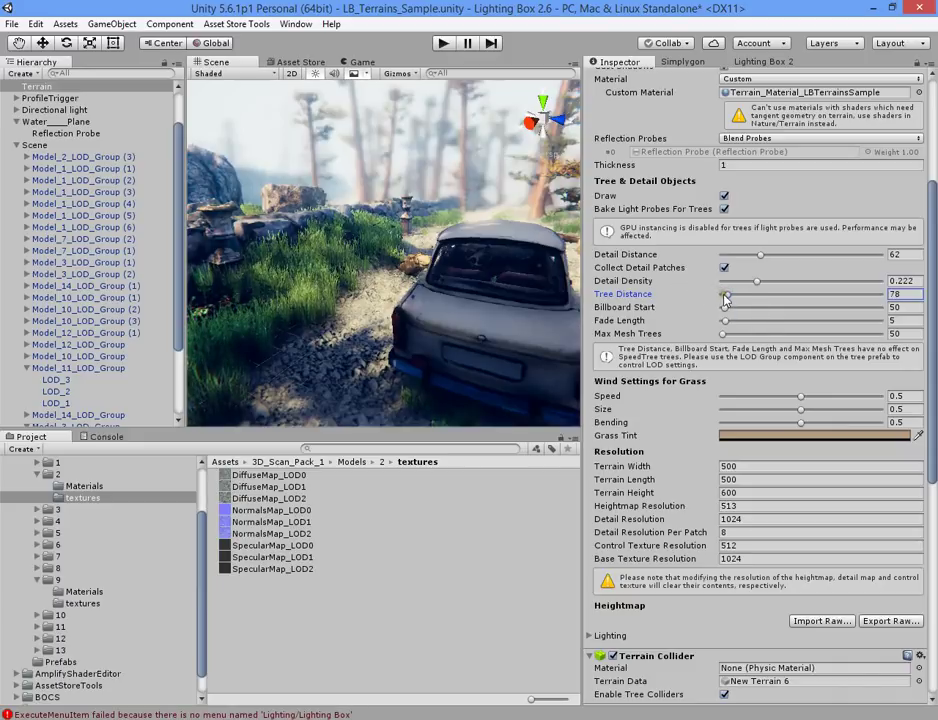
pyautogui.moveTo(727, 298); pyautogui.dragTo(864, 295)
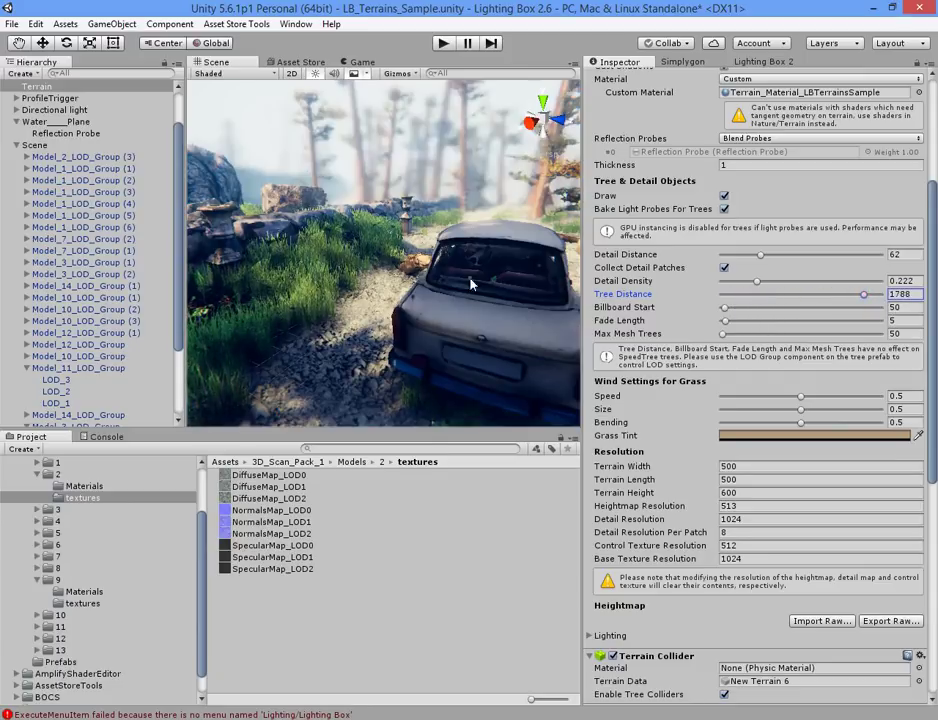
pyautogui.moveTo(447, 285); pyautogui.dragTo(489, 282, button='right')
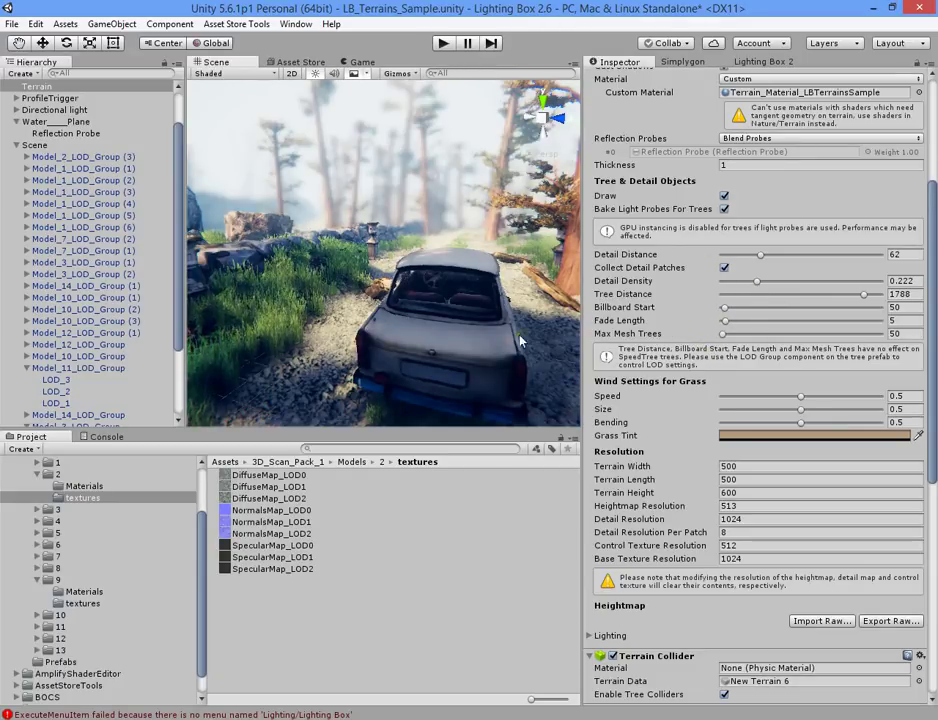
# Frame the car on the path, maximize the Game view and run the scene to check its statistics
pyautogui.moveTo(513, 332); pyautogui.dragTo(415, 241, button='right')
pyautogui.click(373, 63)
pyautogui.rightClick(370, 63)
pyautogui.click(392, 108)
pyautogui.click(443, 43)
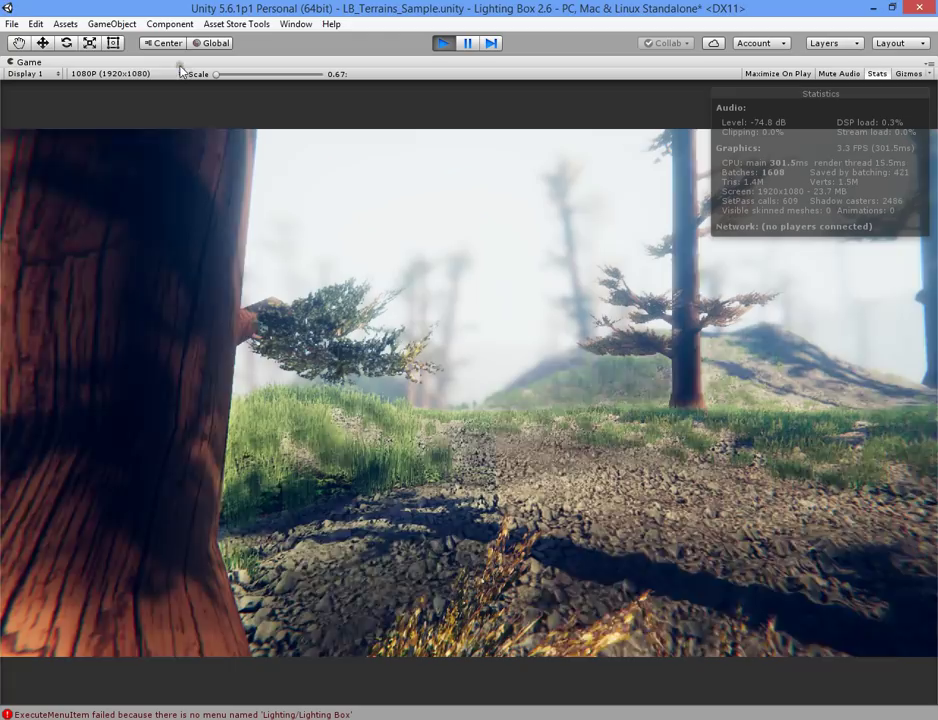
pyautogui.click(125, 73)
pyautogui.click(488, 274)
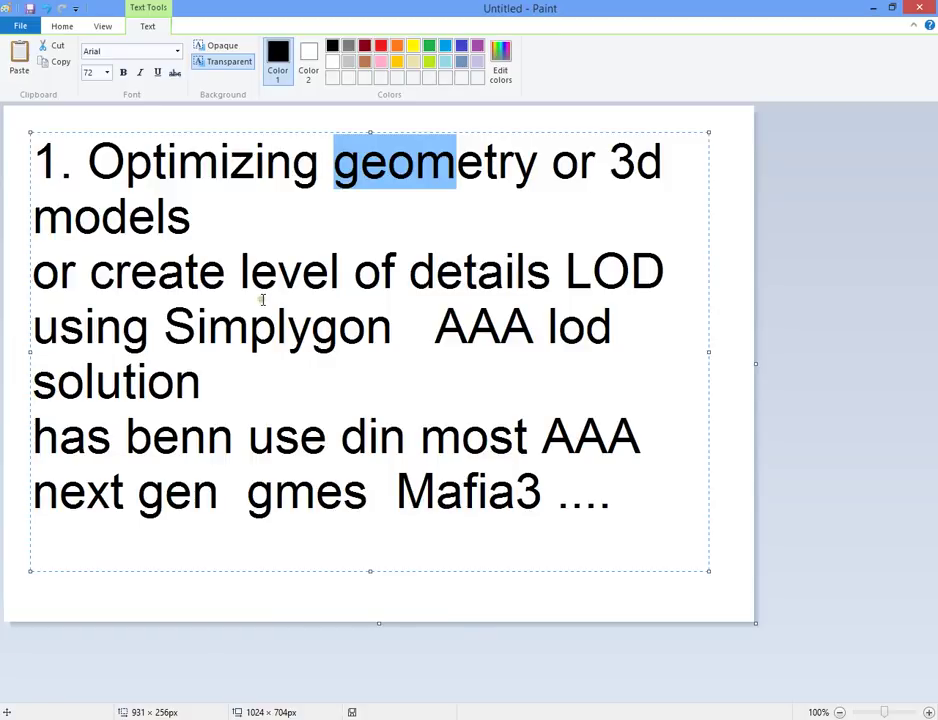
# In Paint, replace the existing notes with the text "50 fps" and return to Unity
pyautogui.hotkey('ctrl', 'a')
pyautogui.press('Delete')
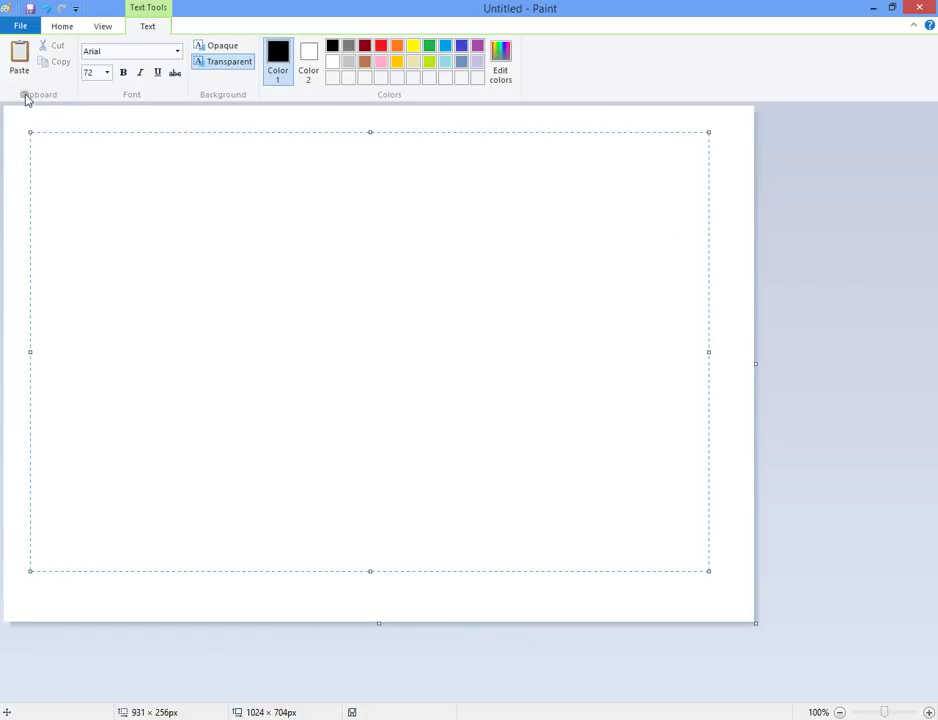
pyautogui.click(40, 108)
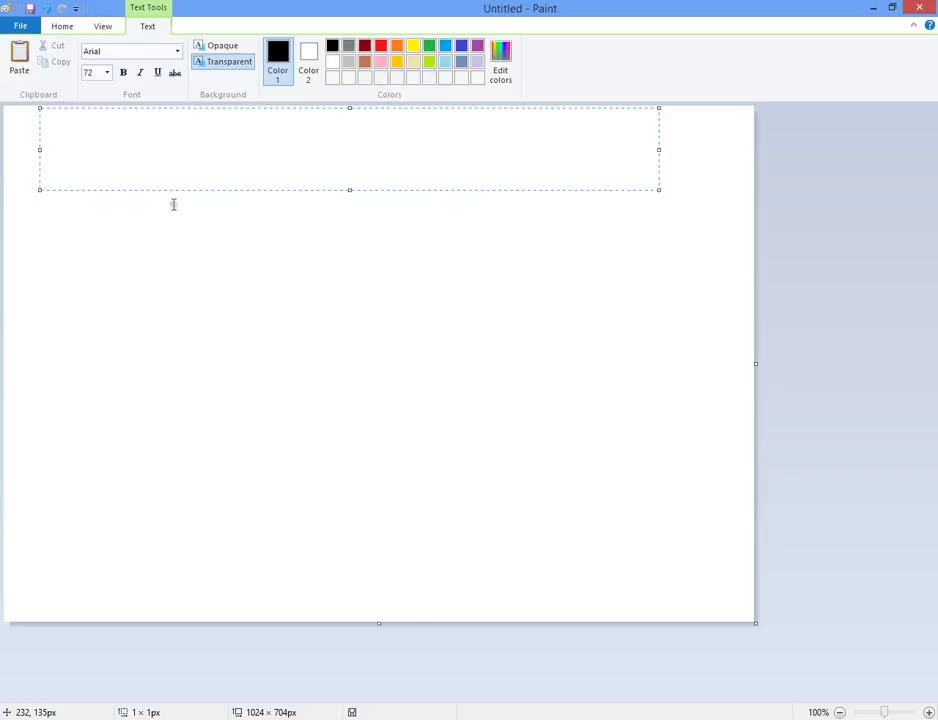
pyautogui.write('50 fps')
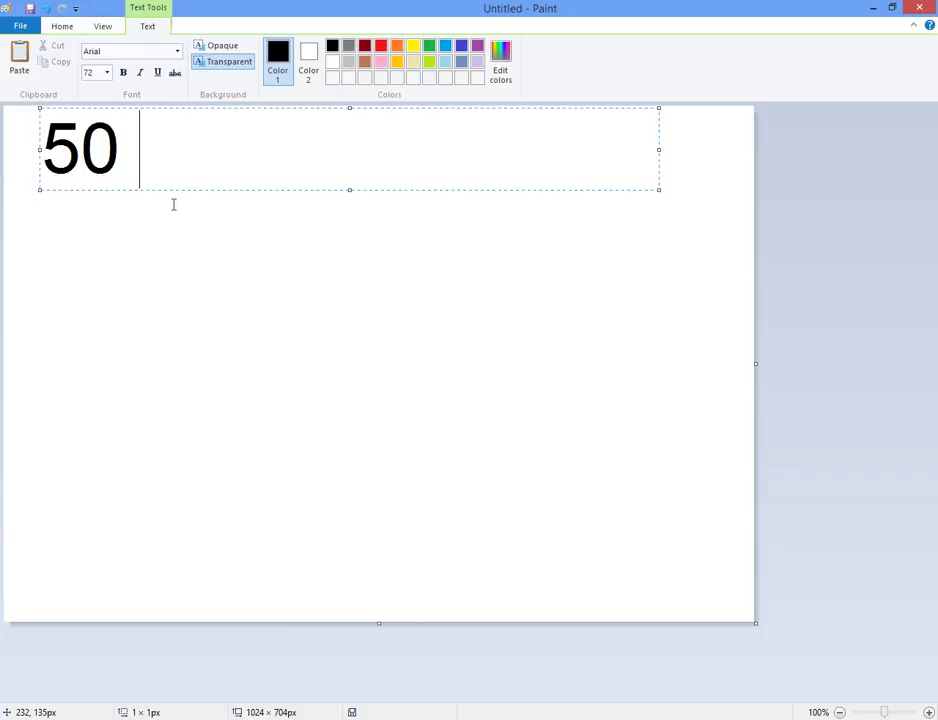
pyautogui.click(219, 238)
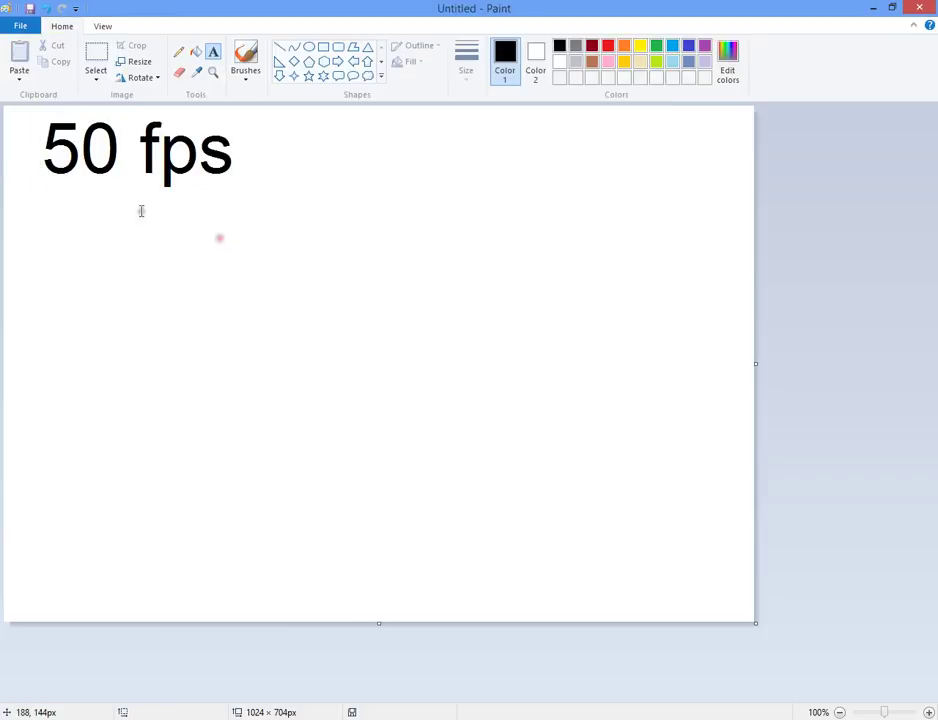
pyautogui.click(925, 8)
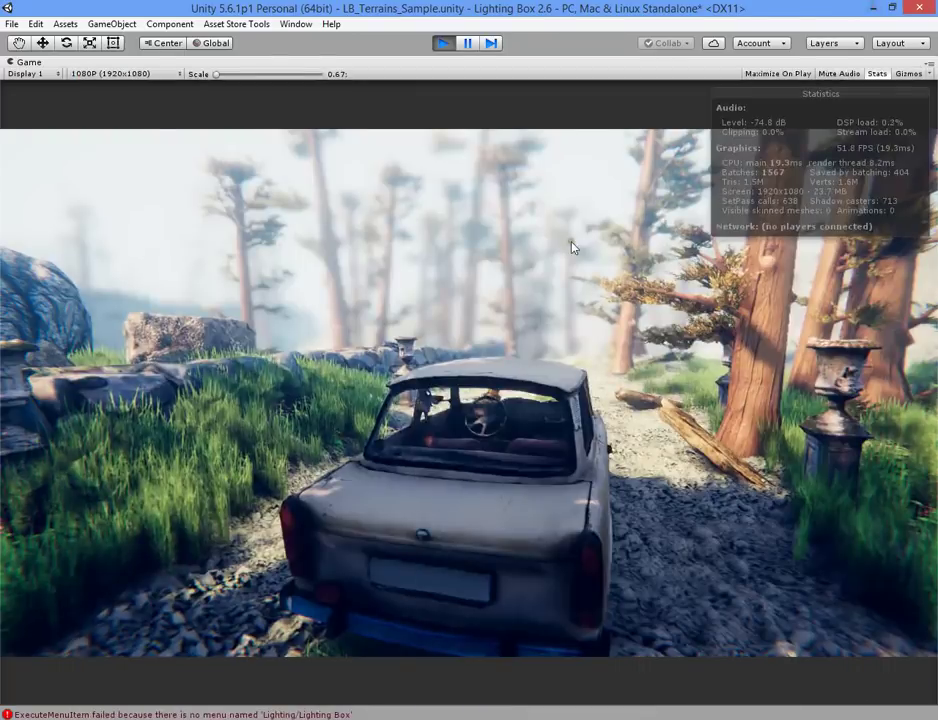
# Restore the editor layout, return to the Scene view and change the terrain's Material to Built In Standard
pyautogui.rightClick(518, 62)
pyautogui.click(558, 106)
pyautogui.click(215, 62)
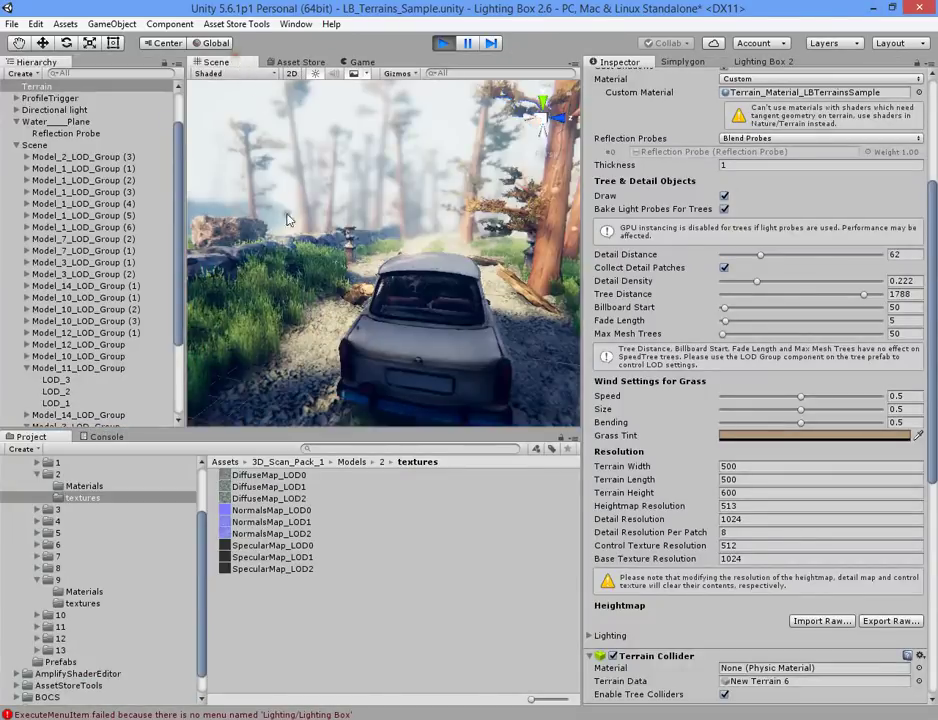
pyautogui.scroll(5, 760, 270)
pyautogui.click(760, 255)
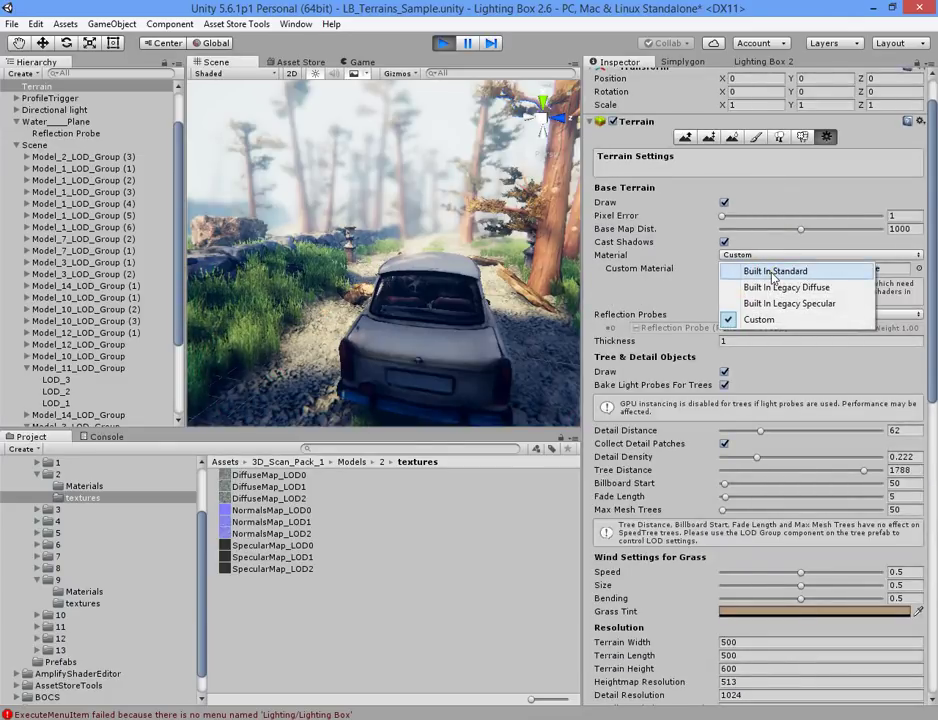
pyautogui.click(773, 271)
pyautogui.scroll(-9, 760, 400)
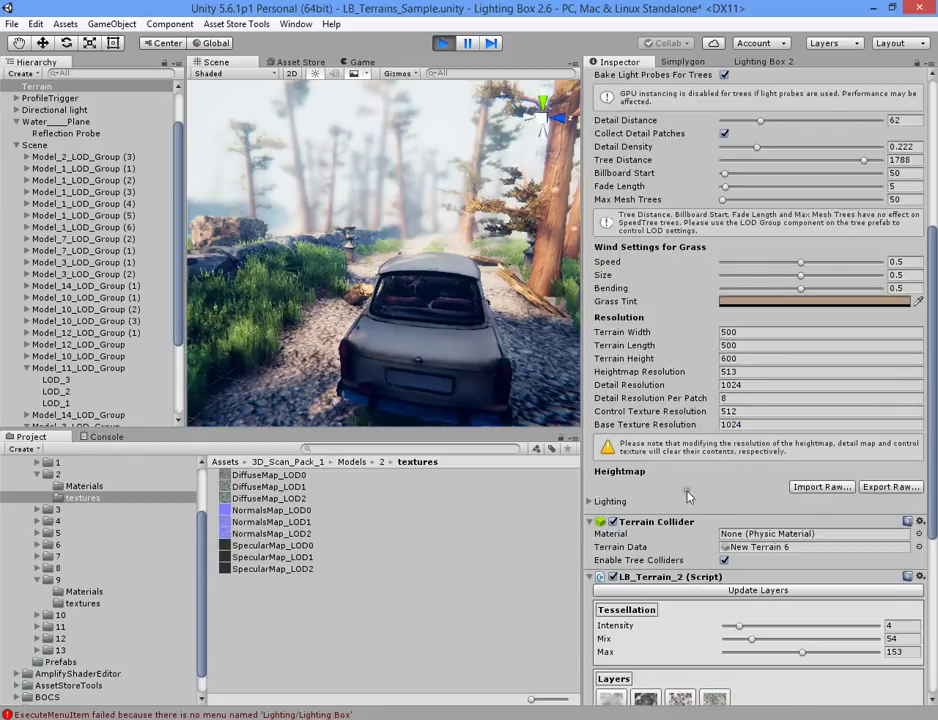
# Maximize the Game view, add "69 fps" beneath the first frame rate in Paint and return to Unity
pyautogui.click(362, 62)
pyautogui.rightClick(362, 62)
pyautogui.click(385, 109)
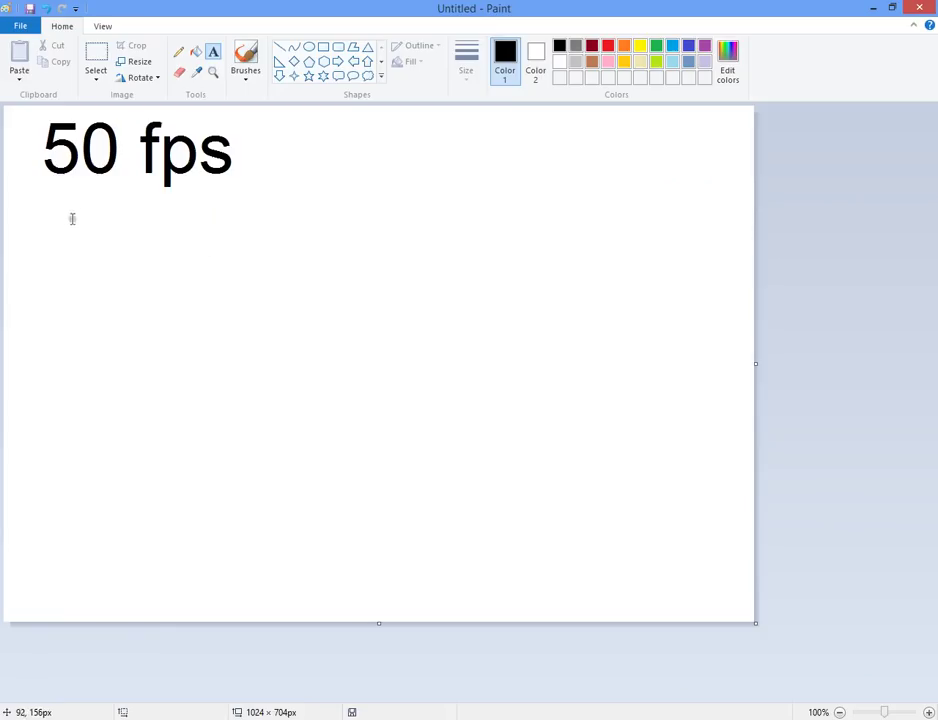
pyautogui.click(50, 186)
pyautogui.write('69 fps')
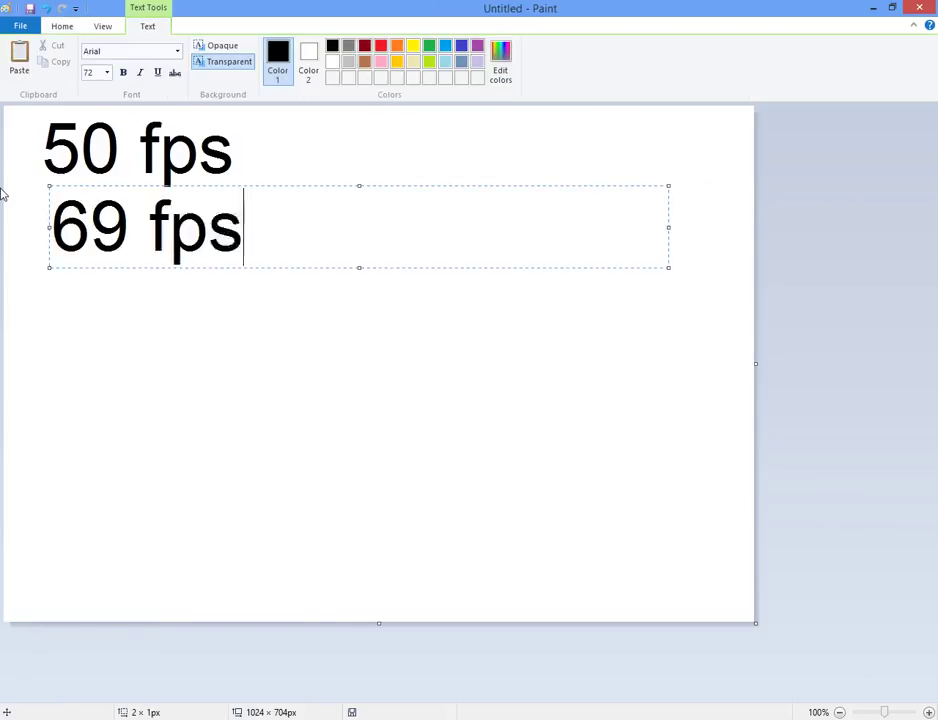
pyautogui.click(324, 366)
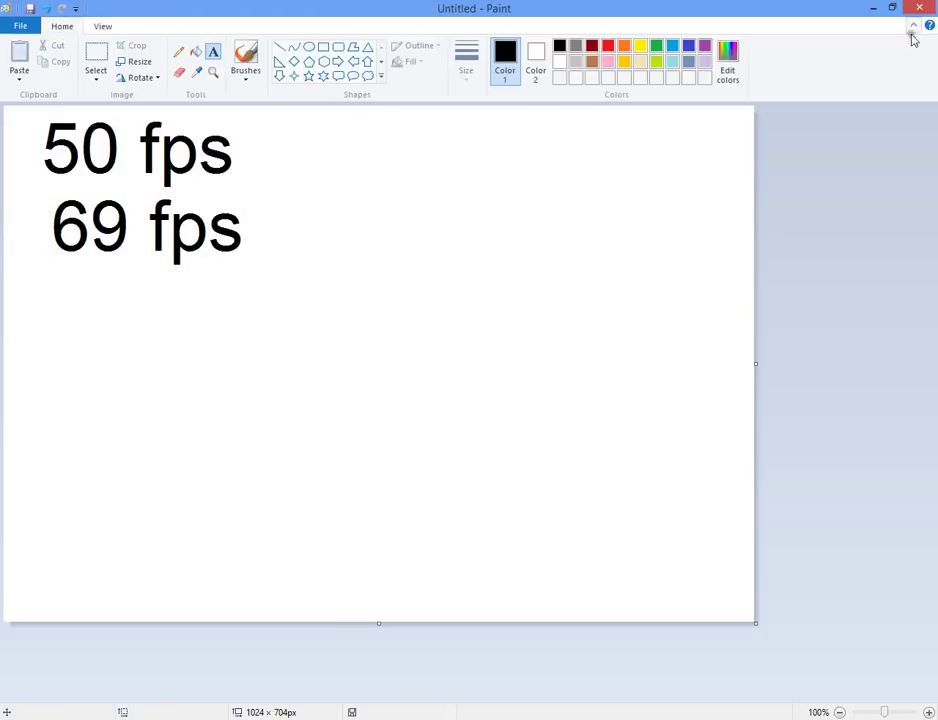
pyautogui.click(876, 8)
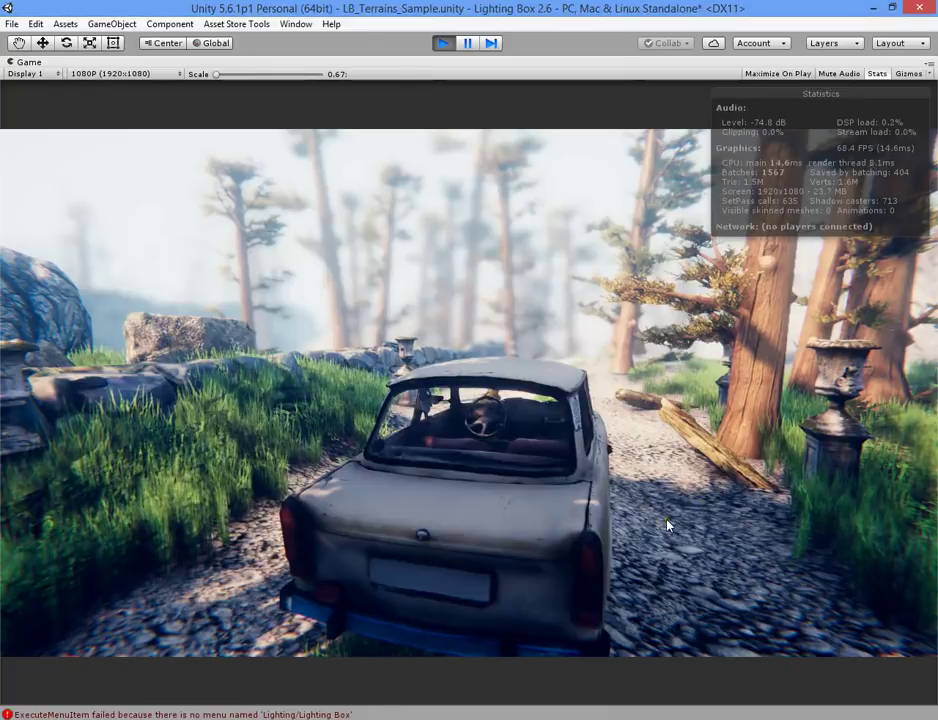
# Restore the Game view to its normal size and set the terrain's Material back to Custom
pyautogui.rightClick(519, 63)
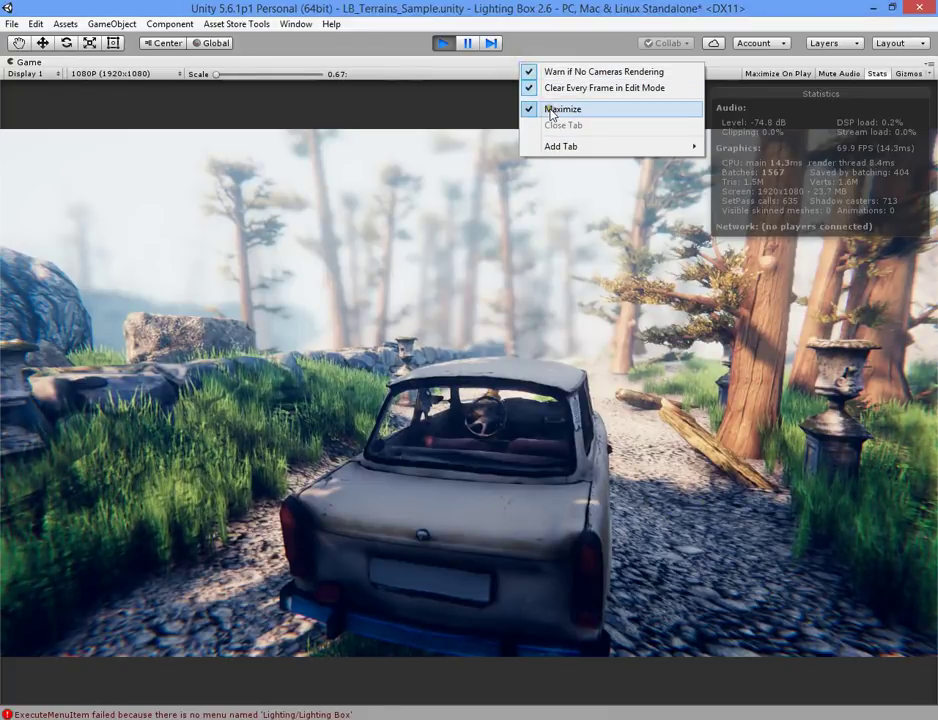
pyautogui.click(550, 108)
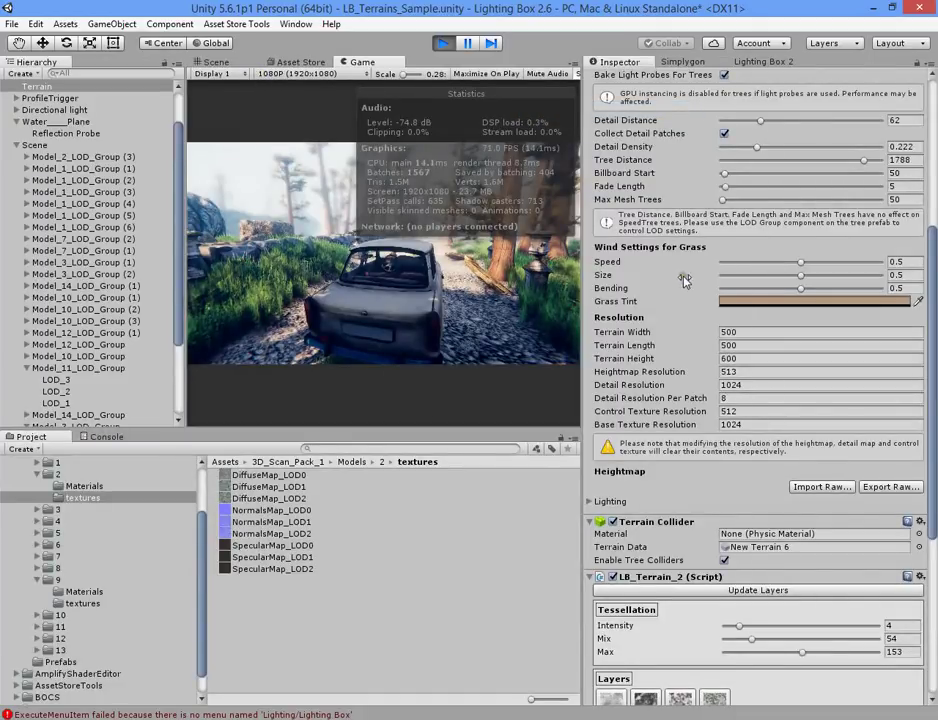
pyautogui.scroll(-5, 738, 446)
pyautogui.click(701, 372)
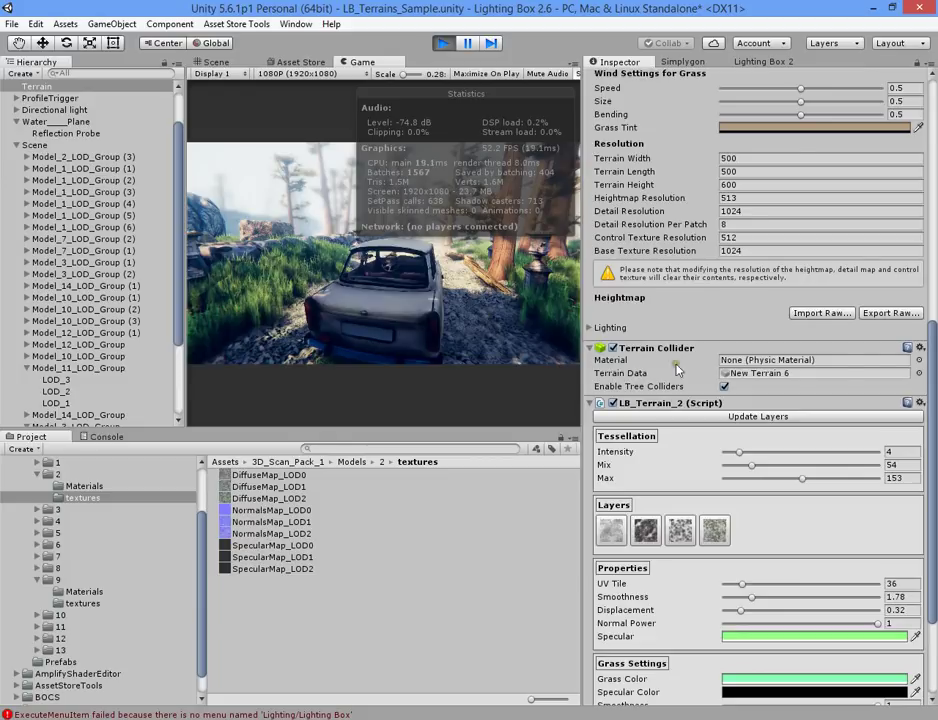
pyautogui.scroll(12, 698, 256)
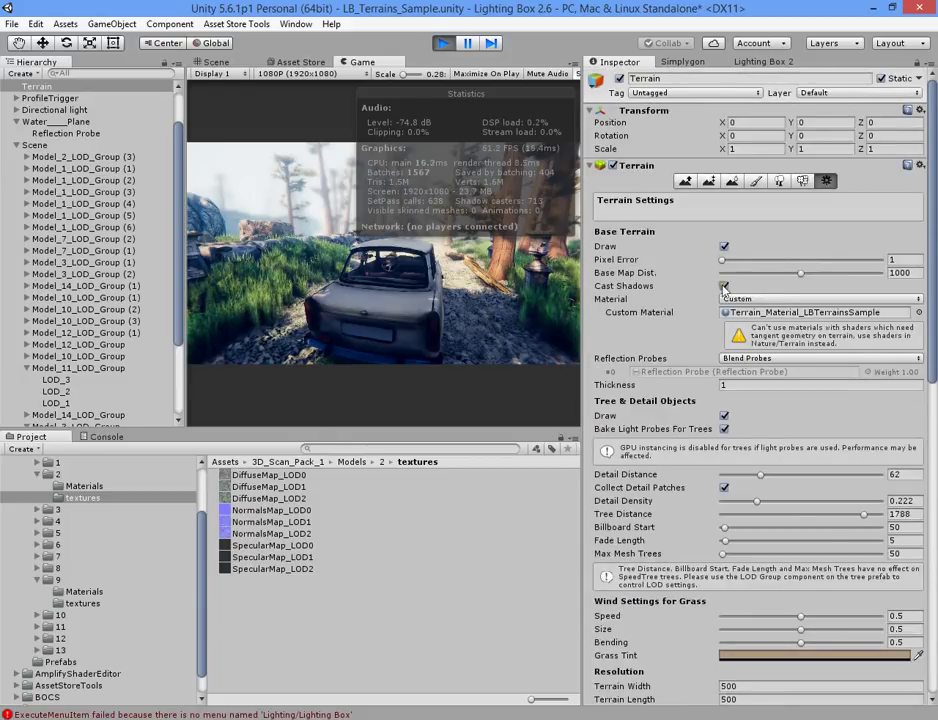
pyautogui.click(758, 300)
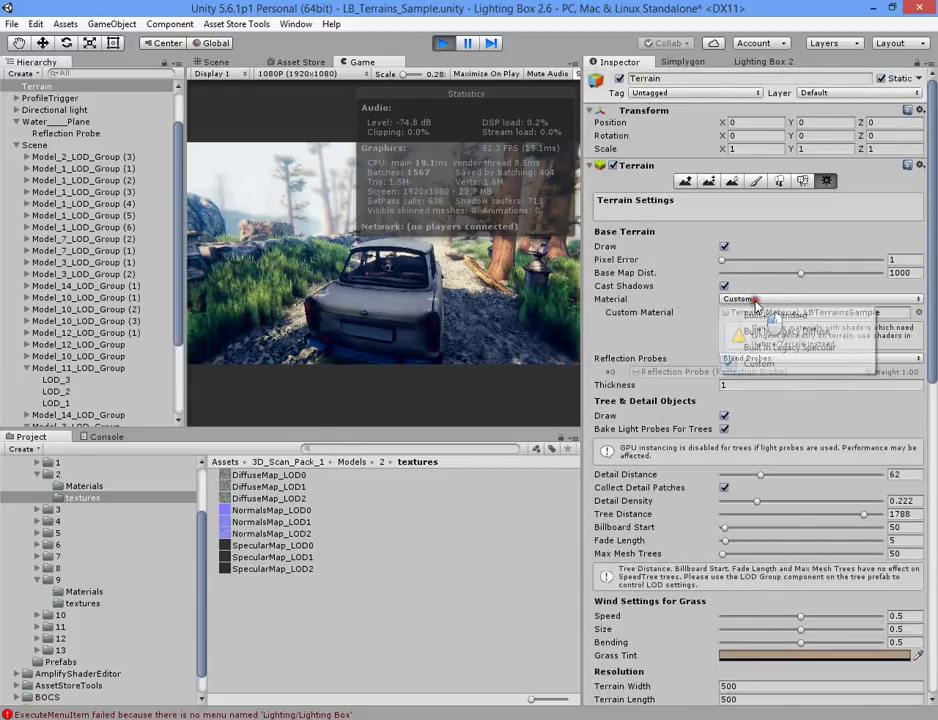
pyautogui.click(616, 332)
# Set the terrain script's Tessellation Max to 100 and Mix to 30, and maximize the Game view to check the frame rate
pyautogui.scroll(-10, 713, 413)
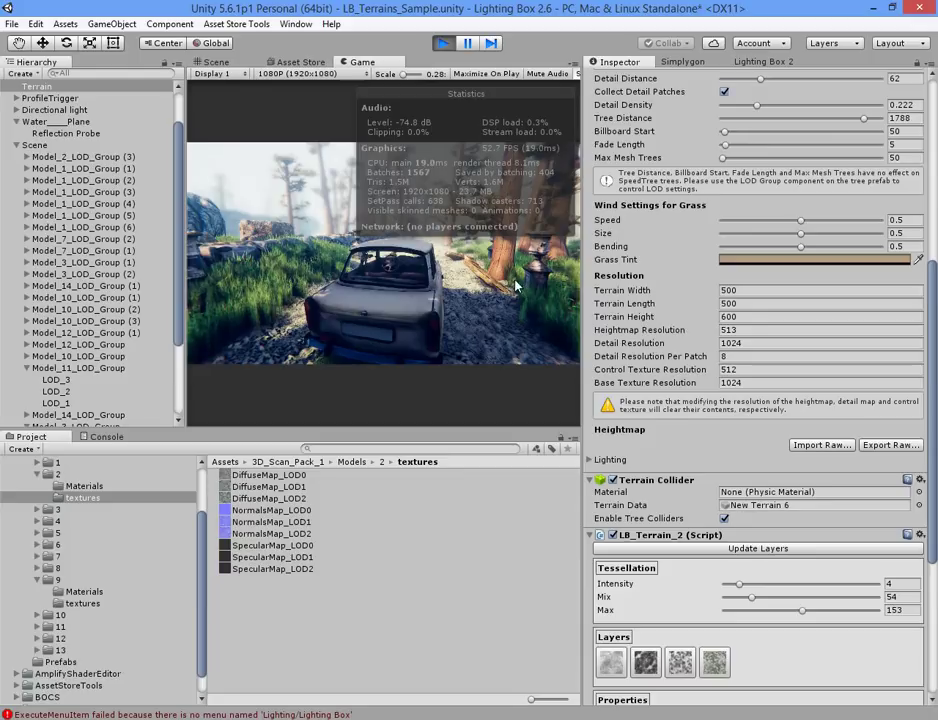
pyautogui.scroll(-5, 620, 340)
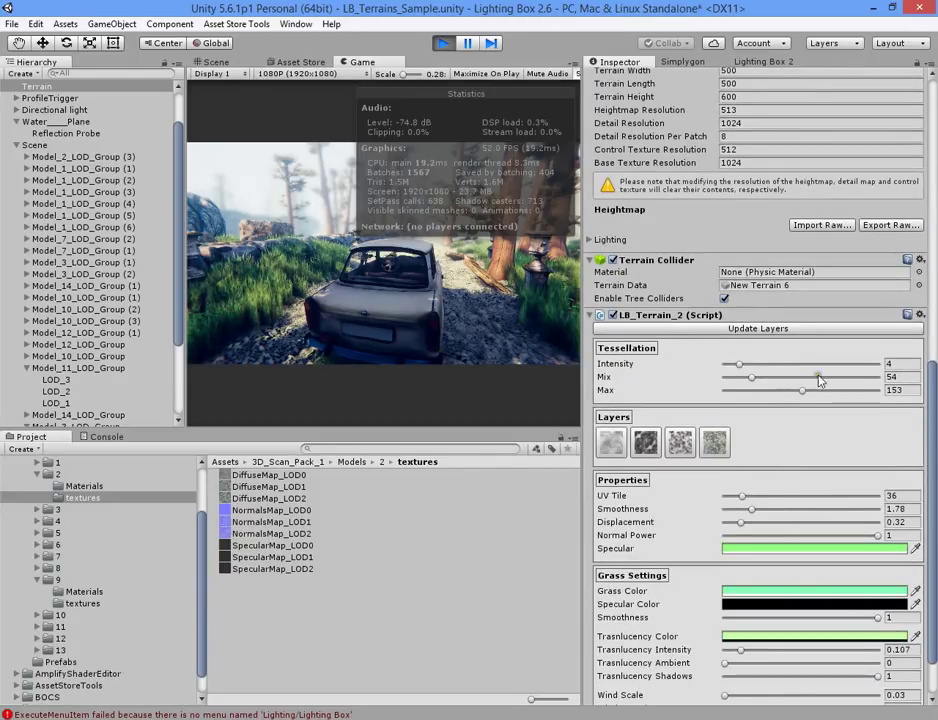
pyautogui.write('100')
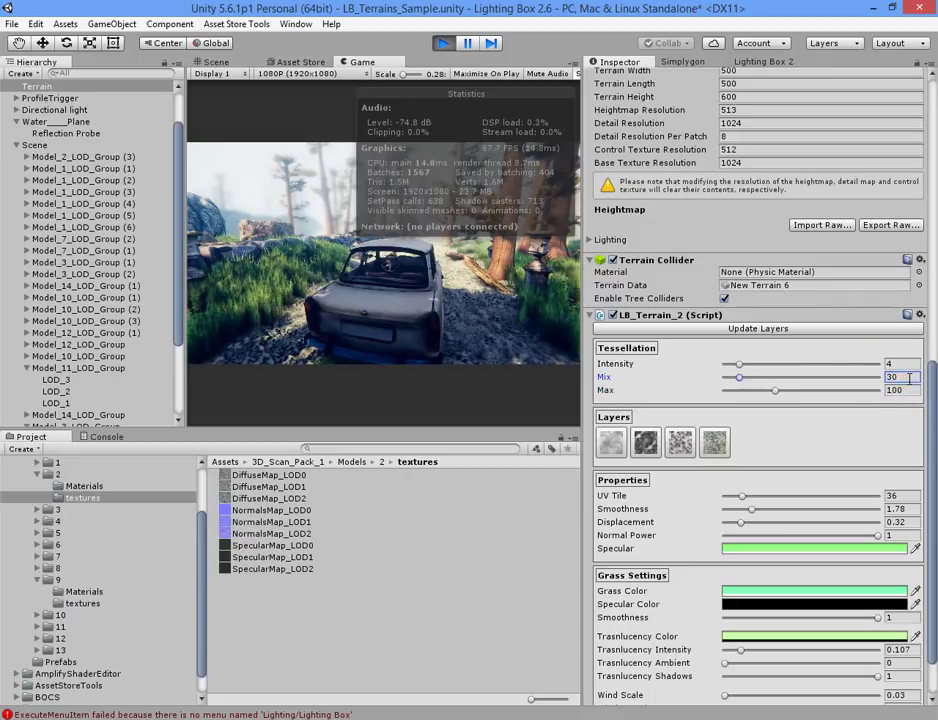
pyautogui.rightClick(372, 65)
pyautogui.click(393, 102)
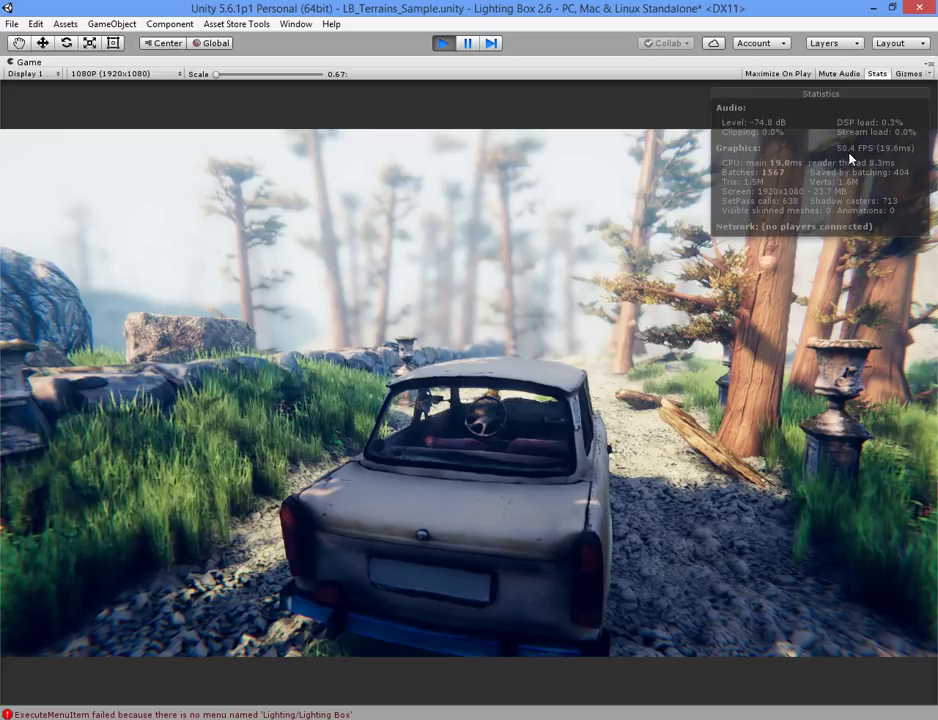
# Restore the editor layout, raise the terrain script's Tessellation Intensity to 32, and maximize the Game view to check the frame rate
pyautogui.rightClick(597, 67)
pyautogui.click(625, 112)
pyautogui.moveTo(761, 367); pyautogui.dragTo(913, 377)
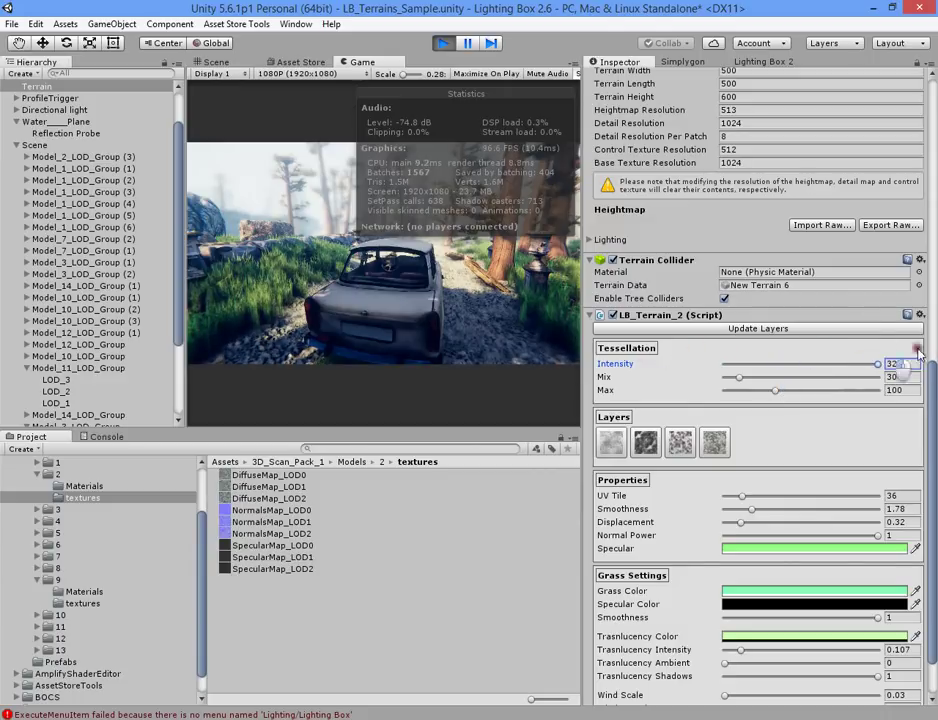
pyautogui.rightClick(357, 68)
pyautogui.click(390, 113)
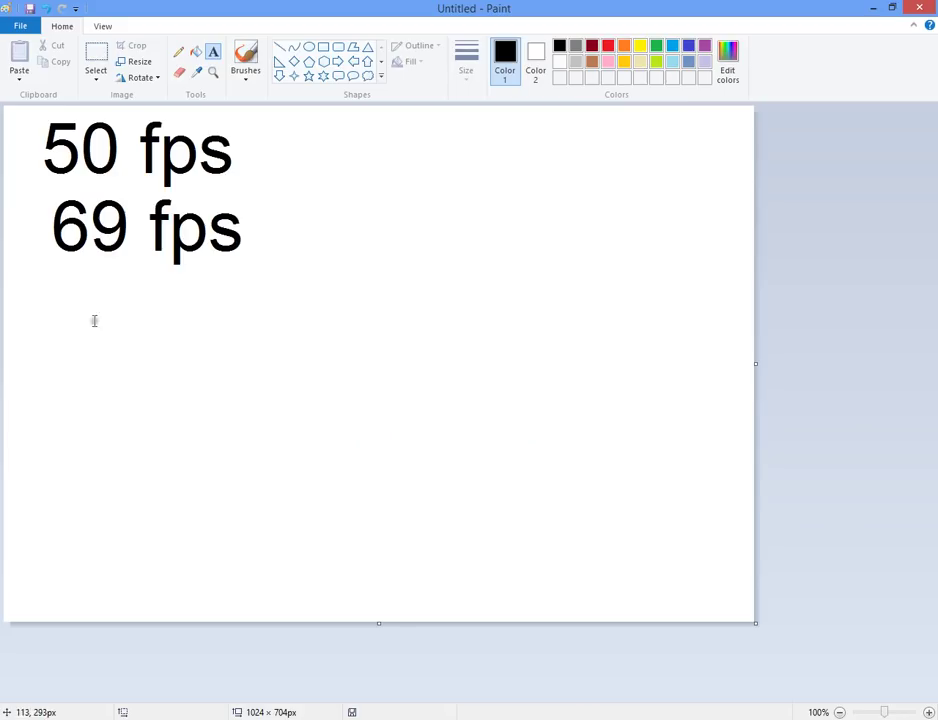
# Add "15 fps" beneath the "69 fps" note in Paint and return to Unity
pyautogui.click(74, 319)
pyautogui.write('15 fps')
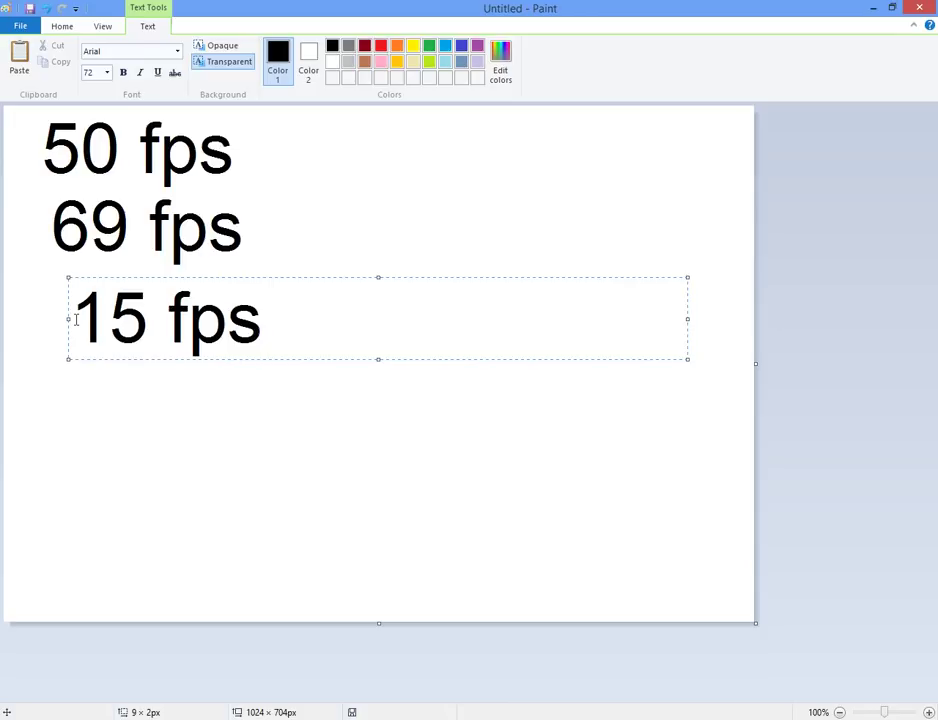
pyautogui.click(260, 459)
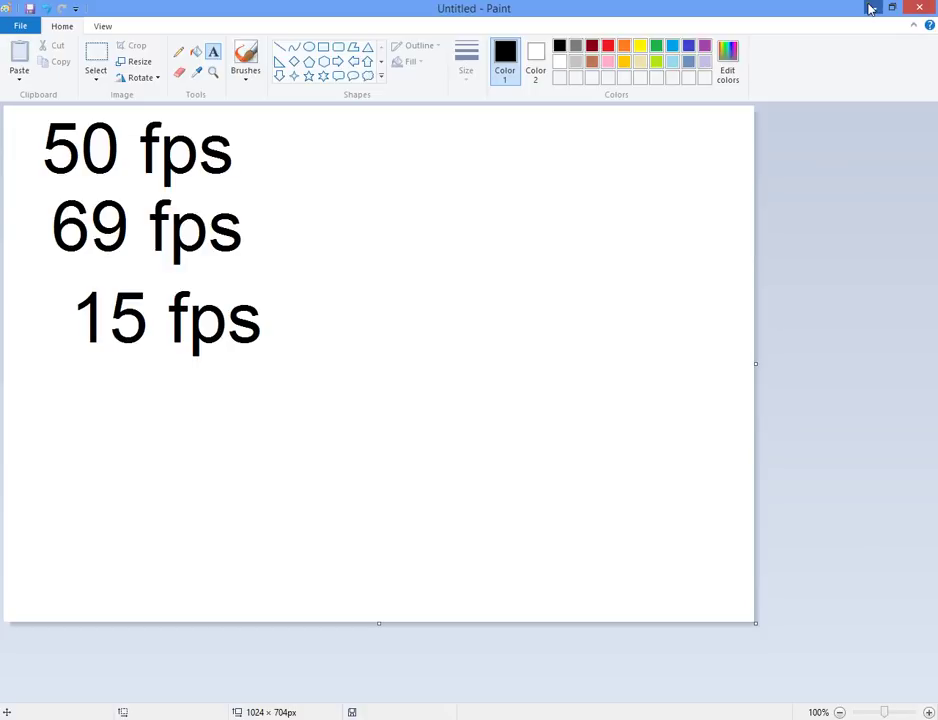
pyautogui.click(870, 8)
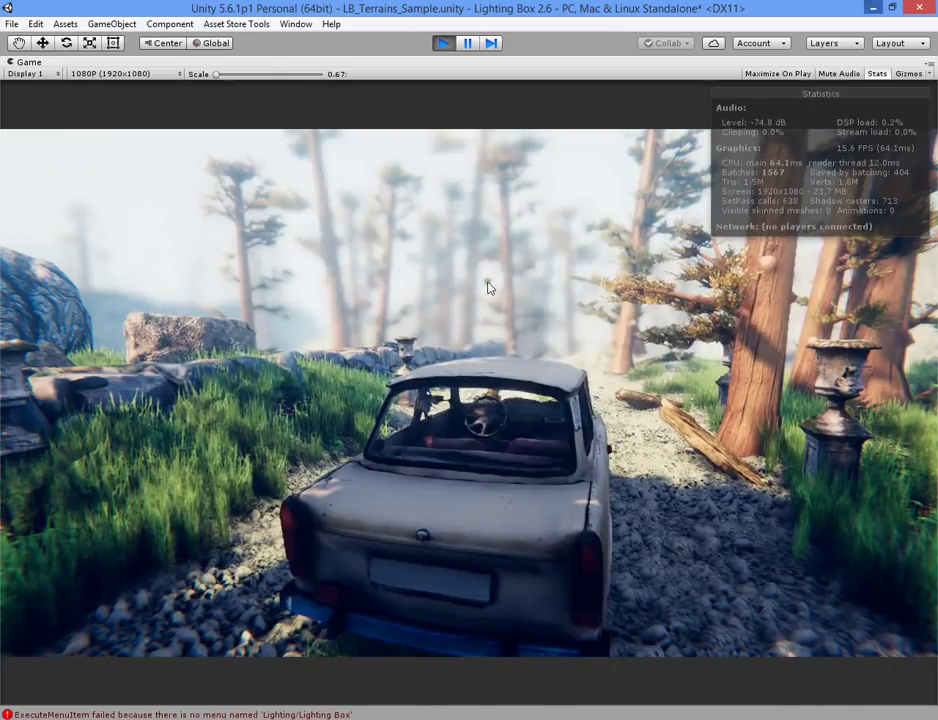
# Restore the editor layout, set the terrain script's Tessellation Intensity to 4, and maximize the Game view again
pyautogui.rightClick(412, 66)
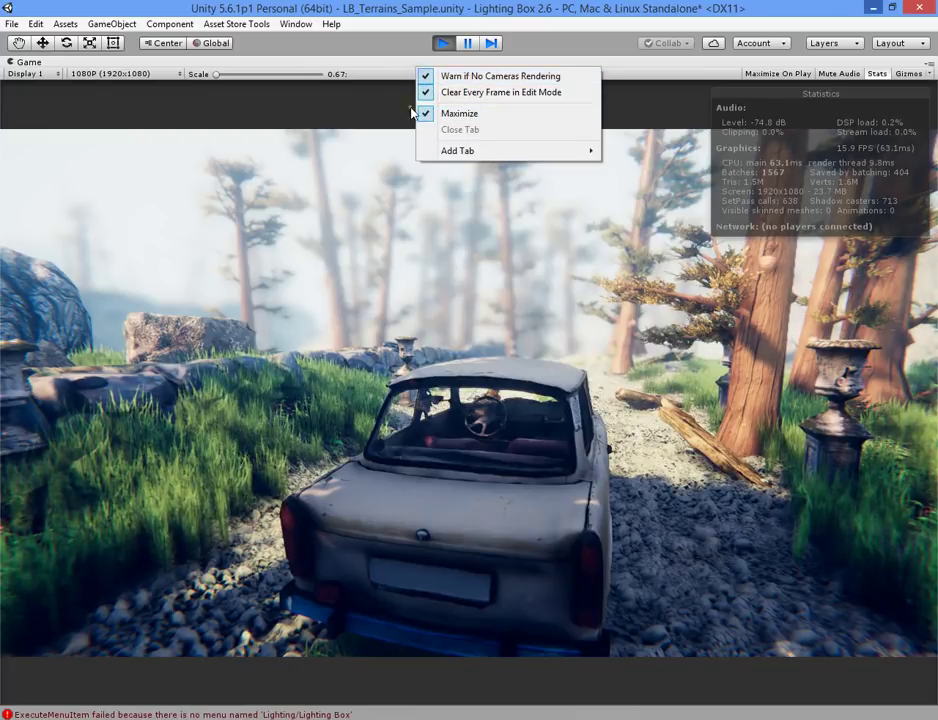
pyautogui.click(455, 113)
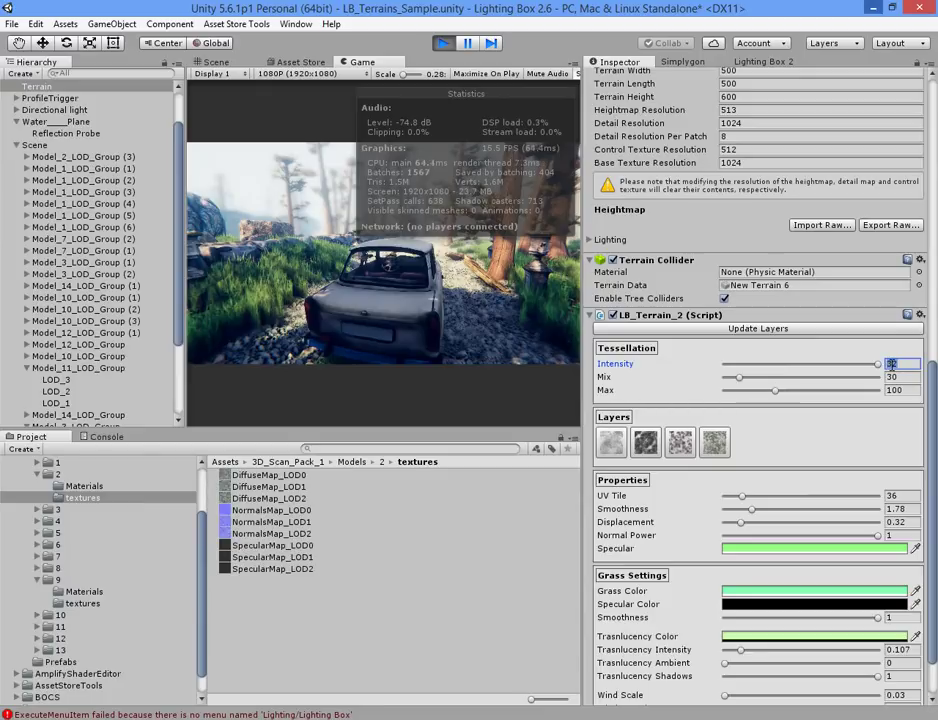
pyautogui.write('4')
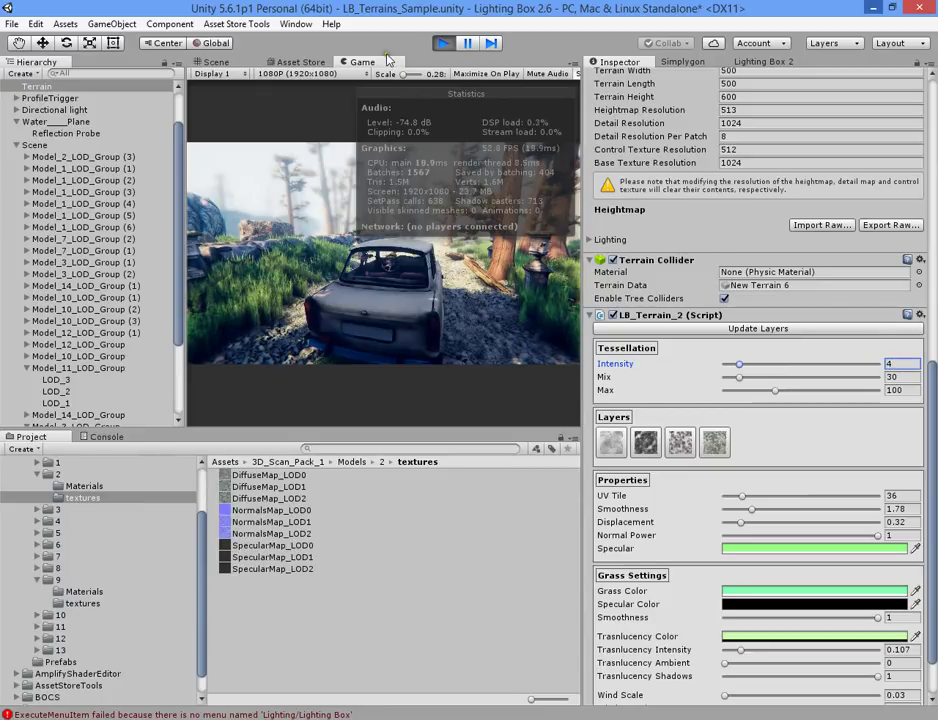
pyautogui.rightClick(388, 62)
pyautogui.click(429, 105)
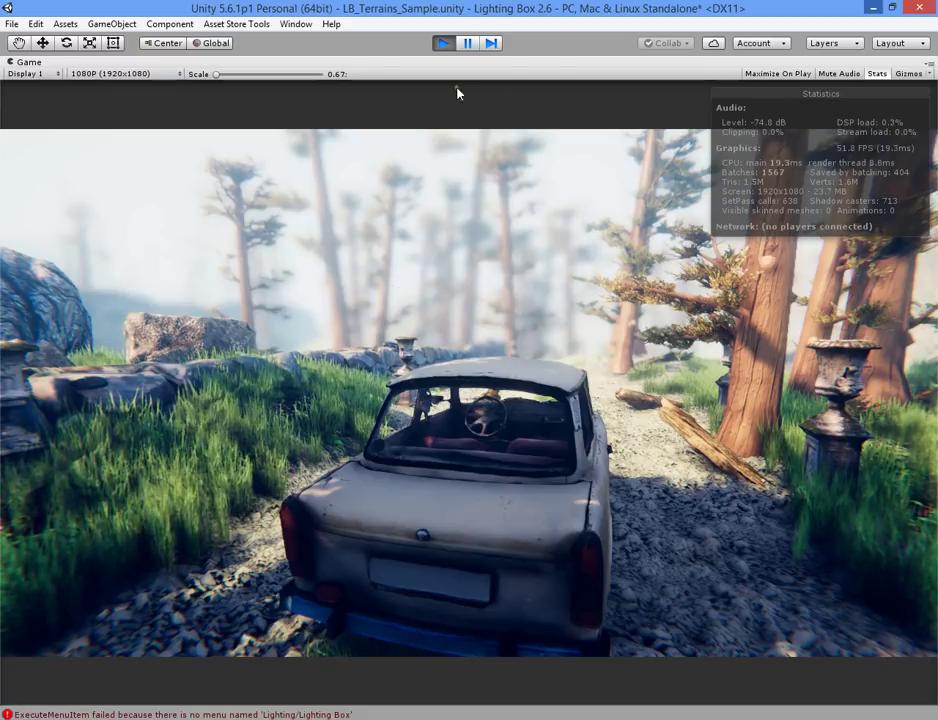
# Restore the editor layout, change the terrain's Material to Built In Standard, and maximize the Game view to compare the frame rate
pyautogui.rightClick(420, 67)
pyautogui.click(462, 111)
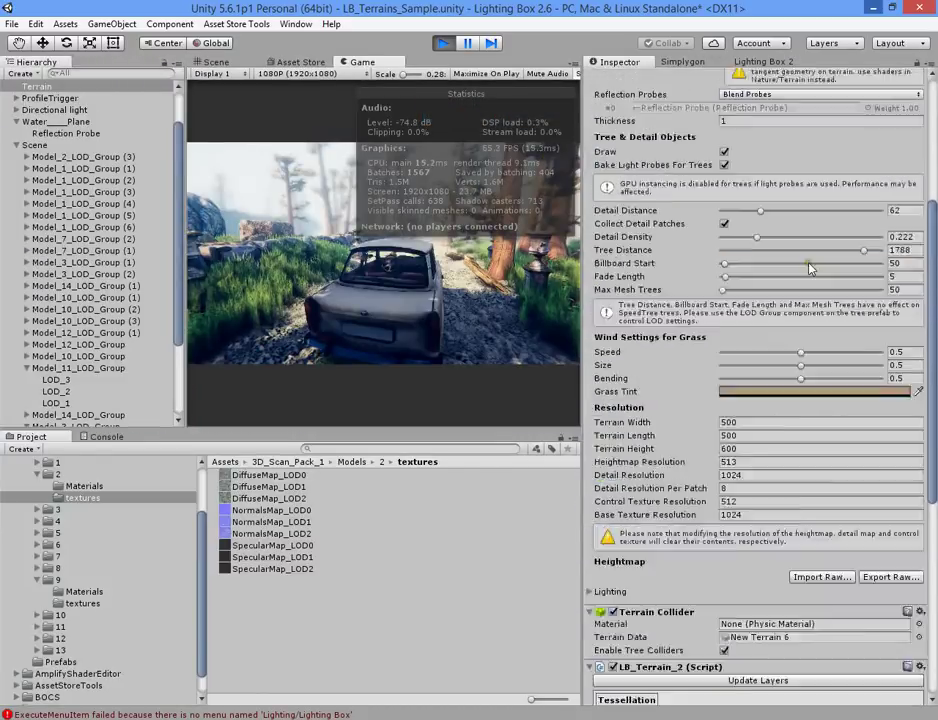
pyautogui.scroll(4, 790, 240)
pyautogui.click(763, 298)
pyautogui.click(754, 313)
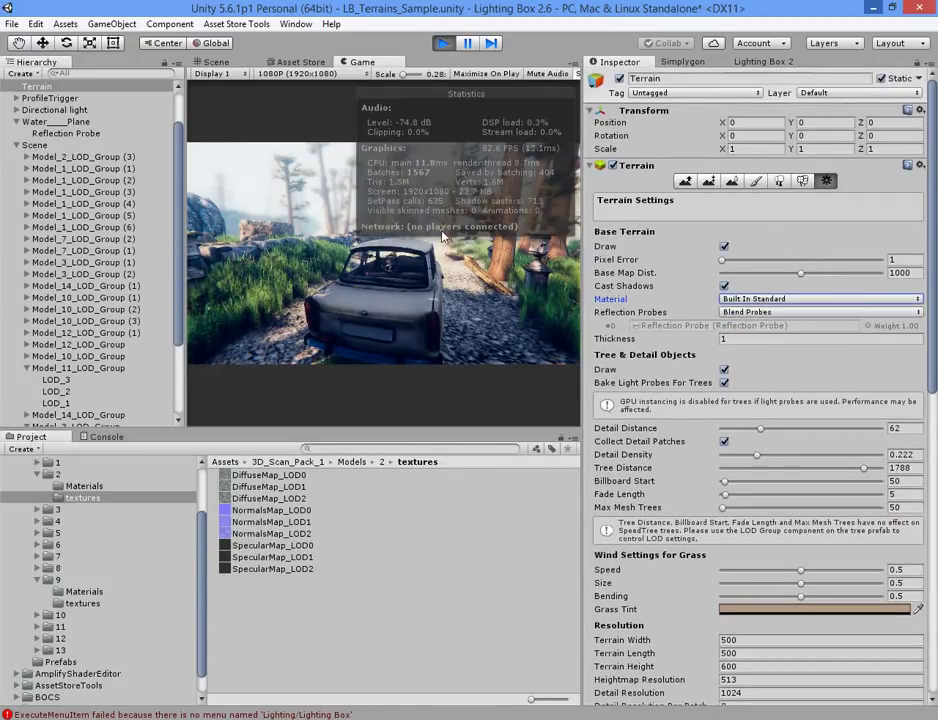
pyautogui.rightClick(382, 62)
pyautogui.click(420, 110)
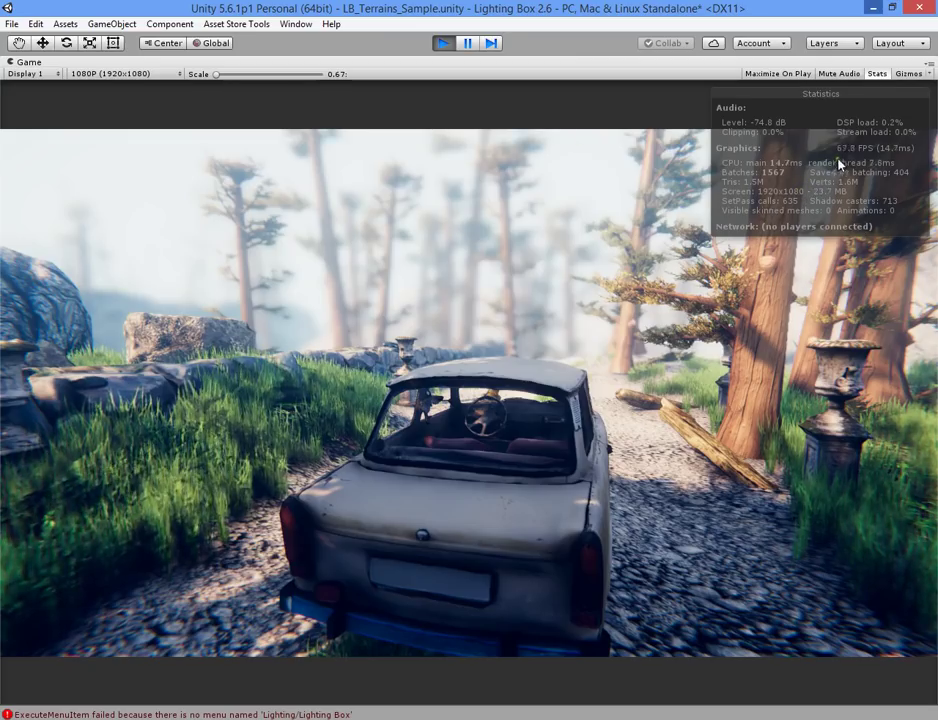
# Open the project's Quality settings from the normal layout, set Shadow Resolution to High Resolution, and maximize the Game view
pyautogui.rightClick(398, 63)
pyautogui.click(425, 111)
pyautogui.click(14, 24)
pyautogui.moveTo(36, 24)
pyautogui.moveTo(214, 388)
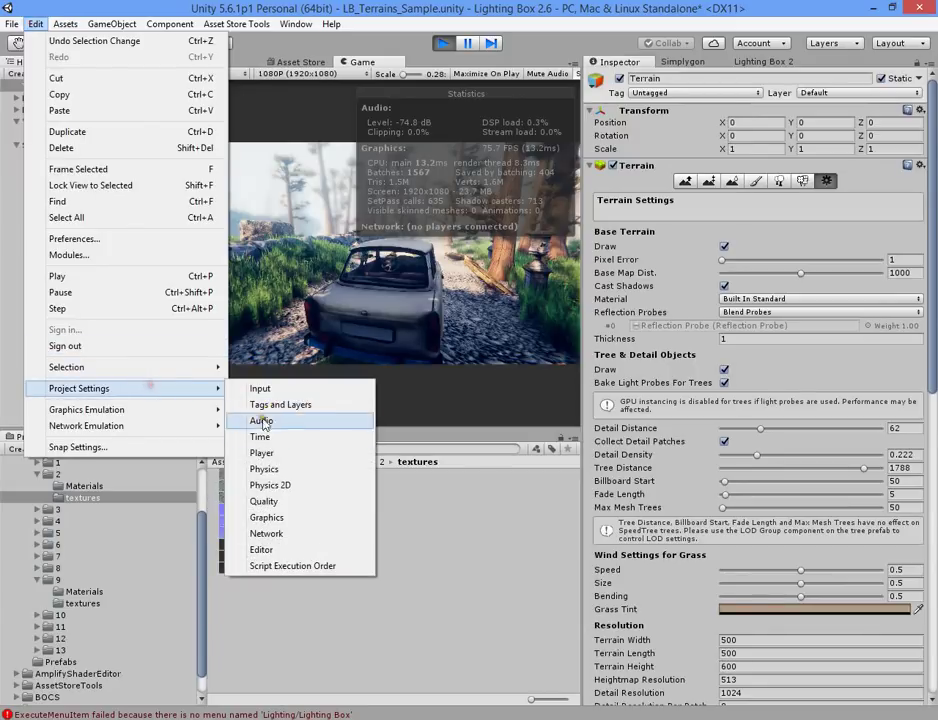
pyautogui.click(266, 502)
pyautogui.click(770, 455)
pyautogui.click(768, 500)
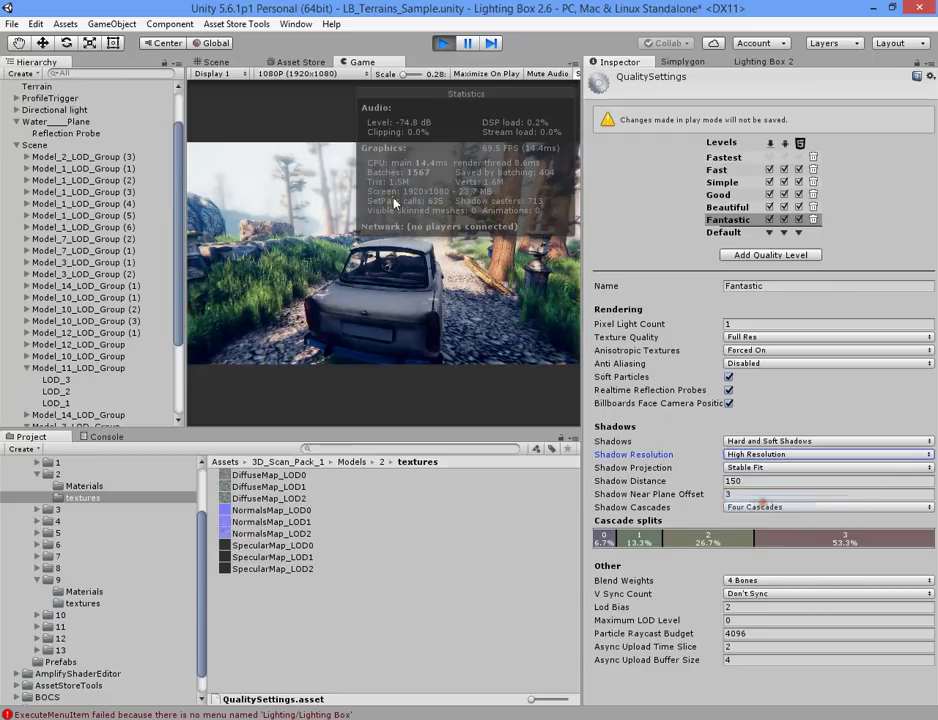
pyautogui.rightClick(357, 66)
pyautogui.click(410, 107)
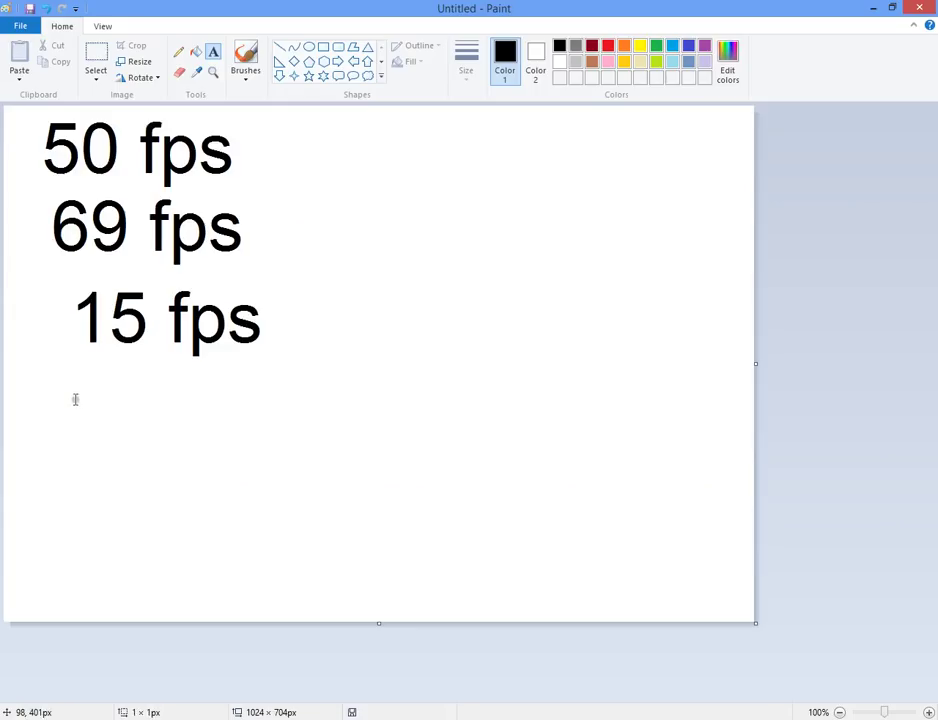
# Add "58 fps high shadow" on a single line beneath "15 fps" in Paint and return to Unity
pyautogui.click(75, 399)
pyautogui.write('58 gps')
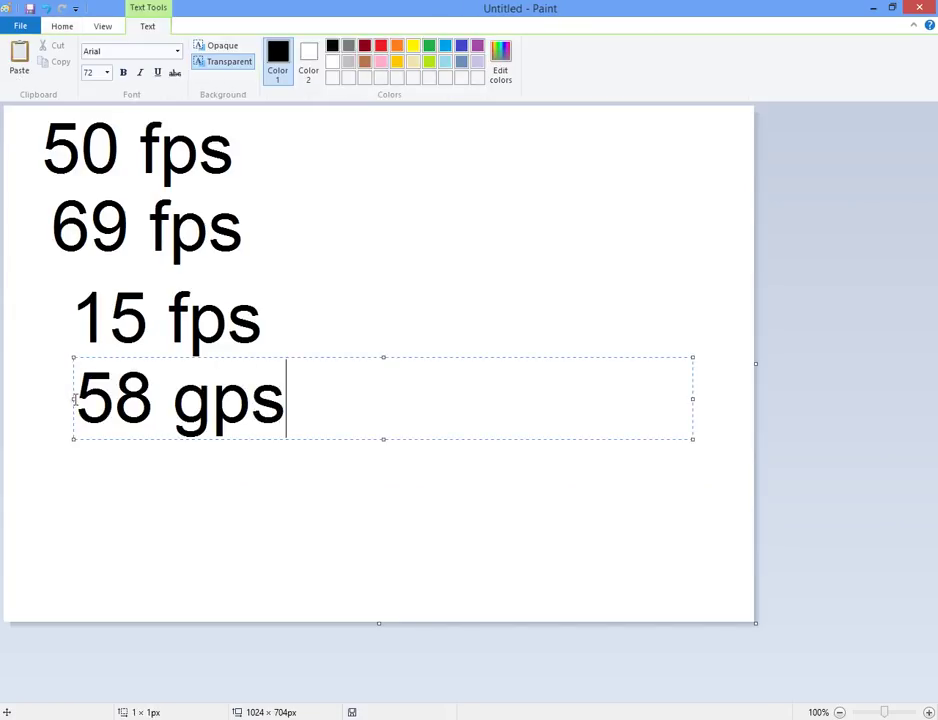
pyautogui.write(' high shadow')
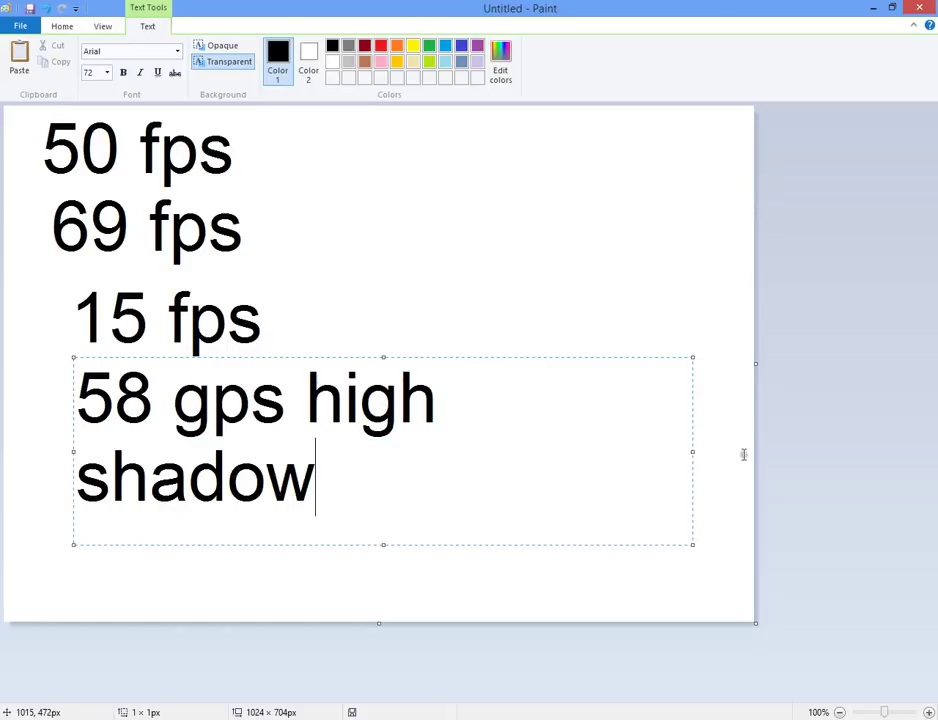
pyautogui.moveTo(691, 449); pyautogui.dragTo(752, 449)
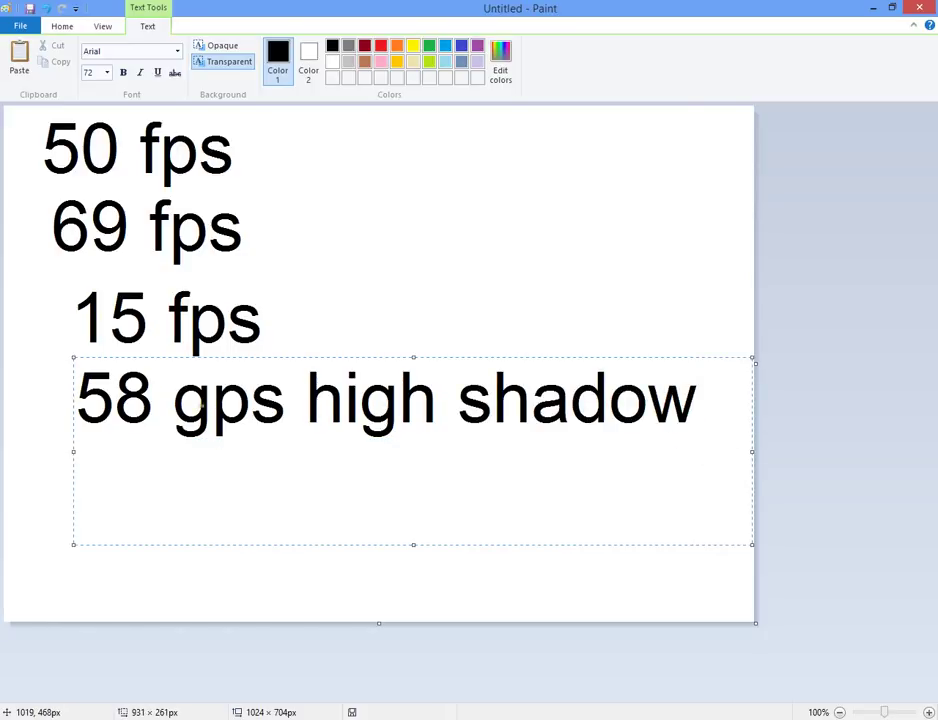
pyautogui.moveTo(203, 405); pyautogui.dragTo(186, 404)
pyautogui.write('f')
pyautogui.click(405, 245)
pyautogui.click(873, 7)
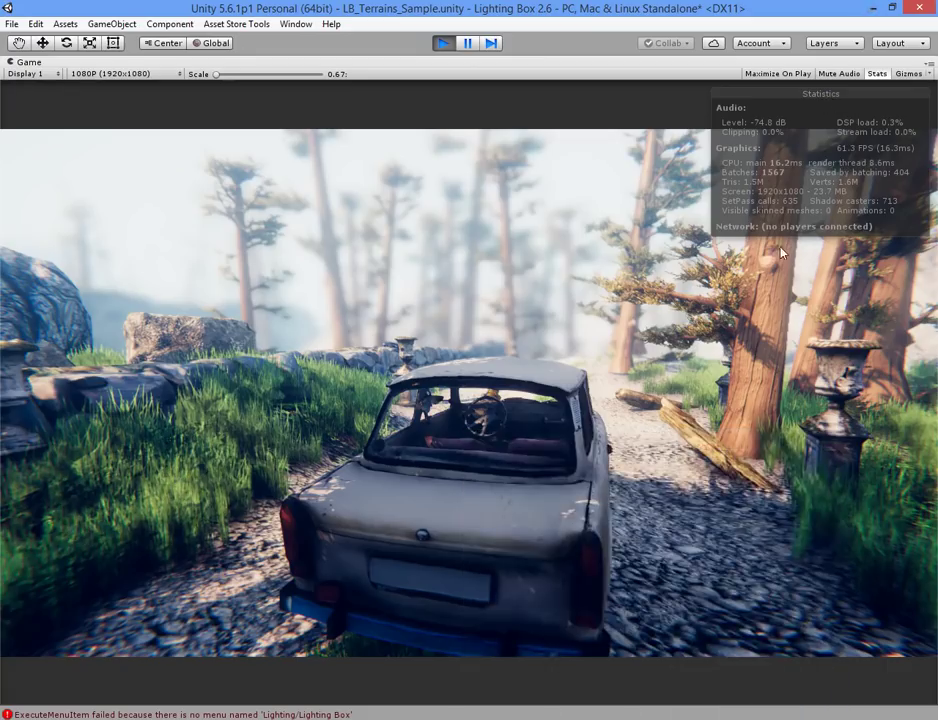
# Open Quality settings over the maximized Game view, set Shadow Resolution to Medium Resolution, and move the settings window clear of the statistics
pyautogui.click(35, 24)
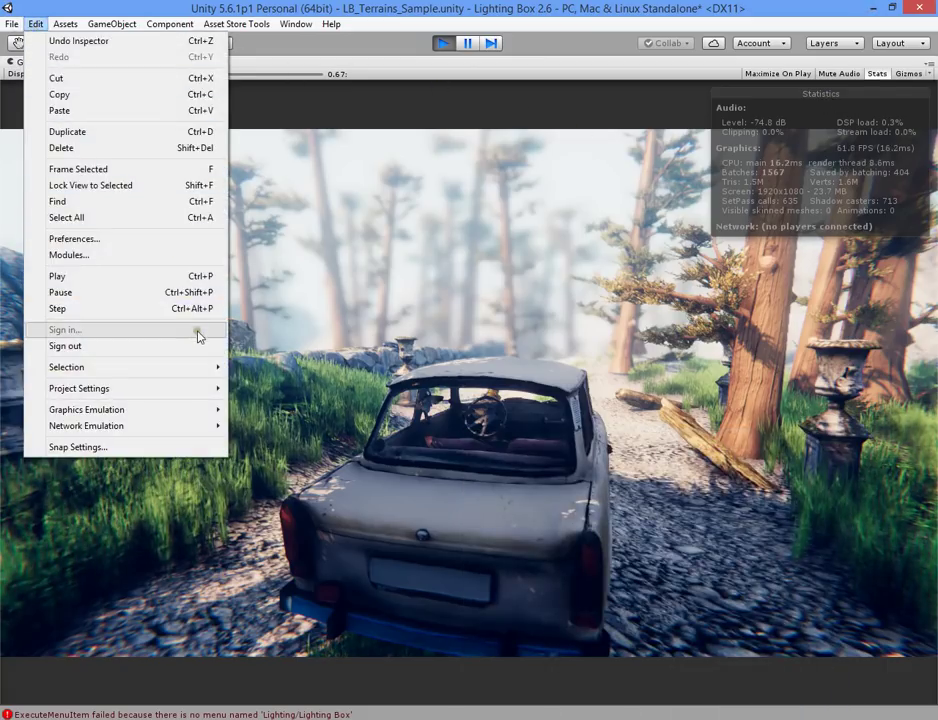
pyautogui.moveTo(200, 390)
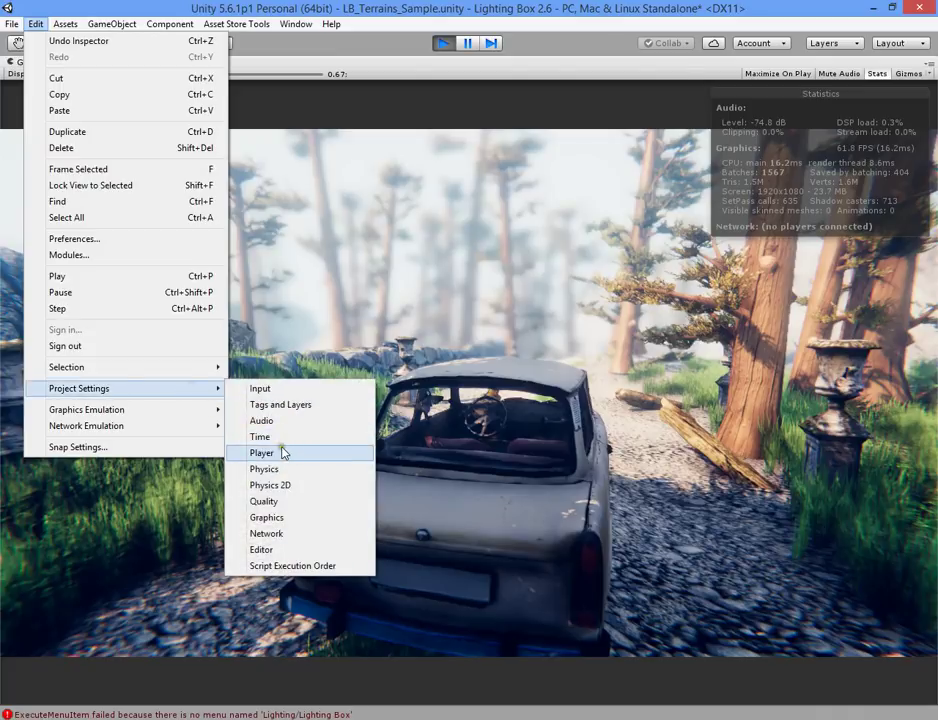
pyautogui.click(300, 502)
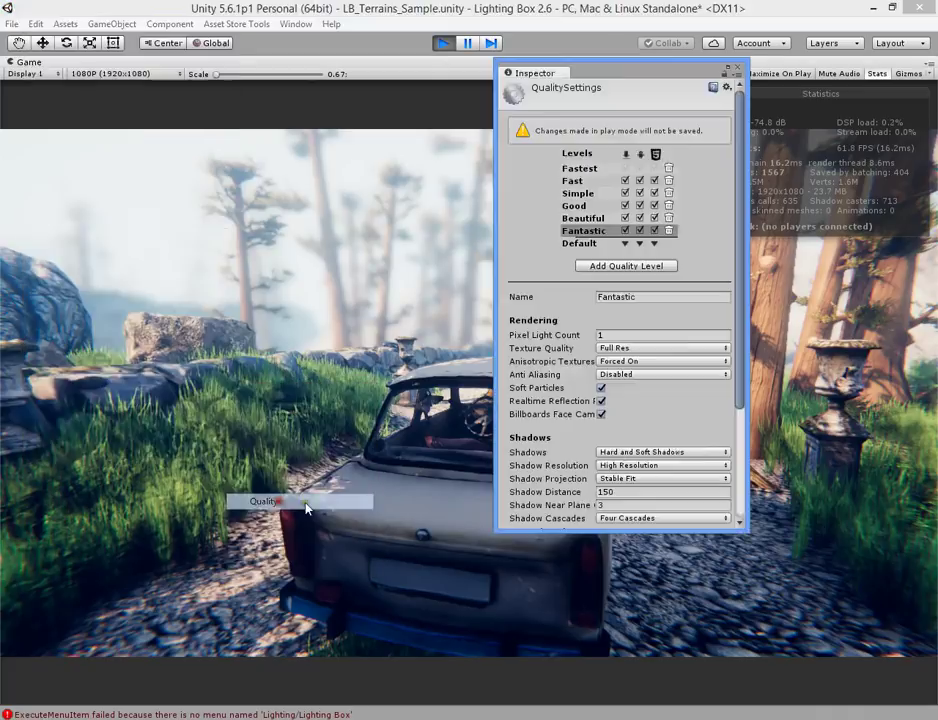
pyautogui.click(645, 466)
pyautogui.click(641, 498)
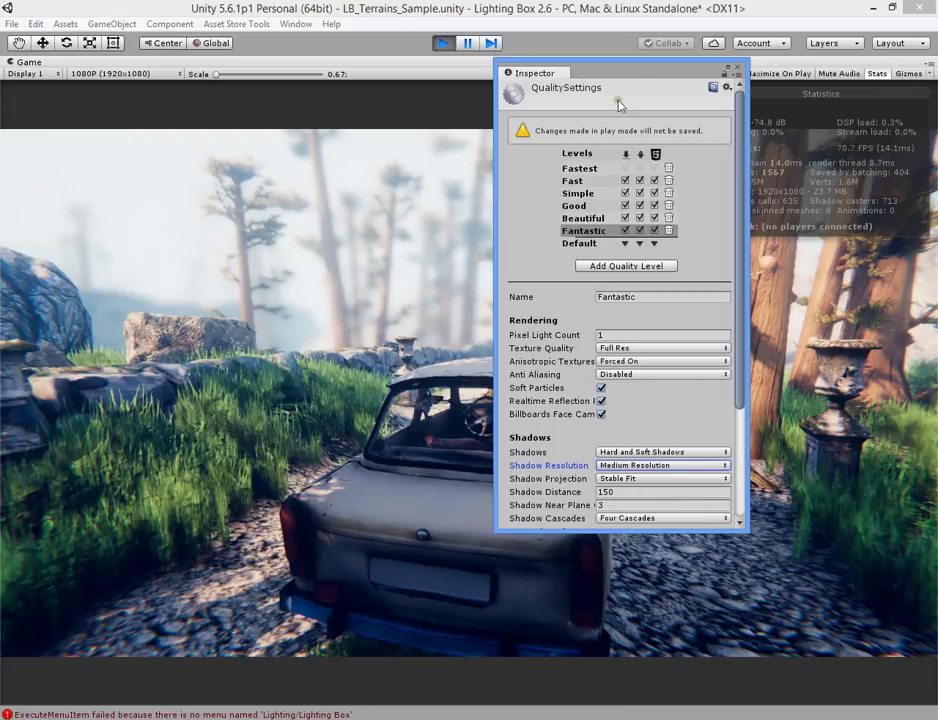
pyautogui.moveTo(628, 72); pyautogui.dragTo(190, 122)
pyautogui.click(703, 378)
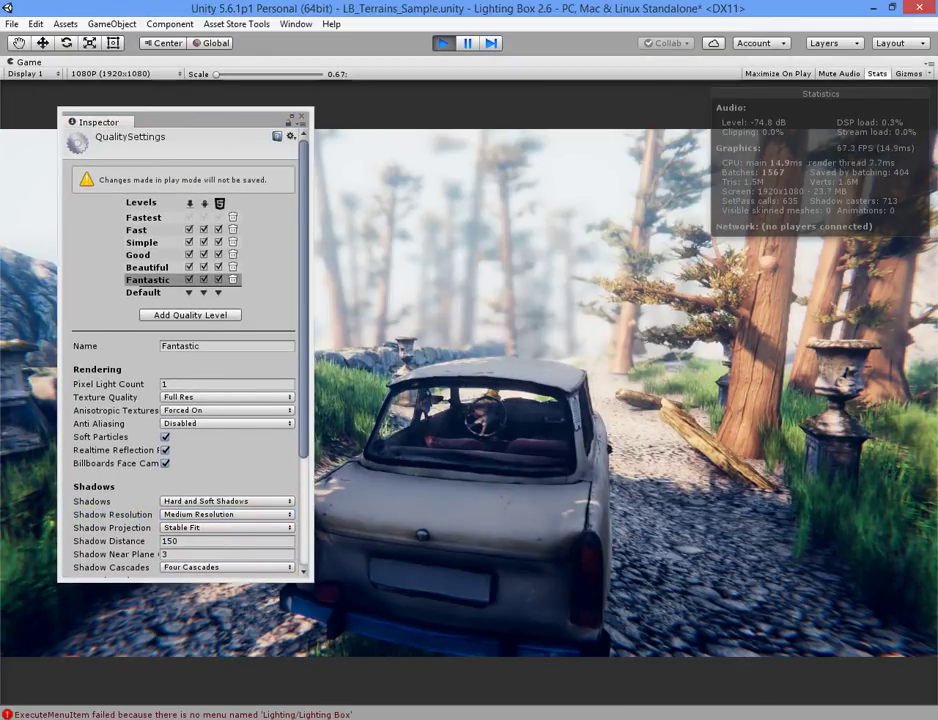
# Switch to Paint, add "66 med" beneath the high shadow note, and return to Unity
pyautogui.hotkey('alt', 'Tab')
pyautogui.click(78, 486)
pyautogui.write('66 med')
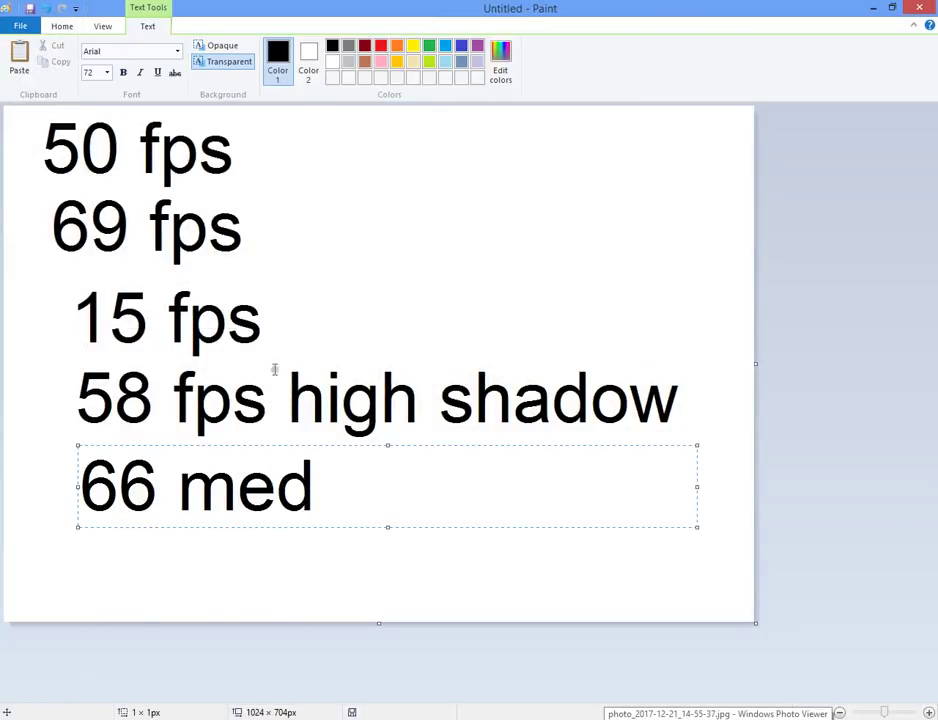
pyautogui.click(837, 135)
pyautogui.click(869, 9)
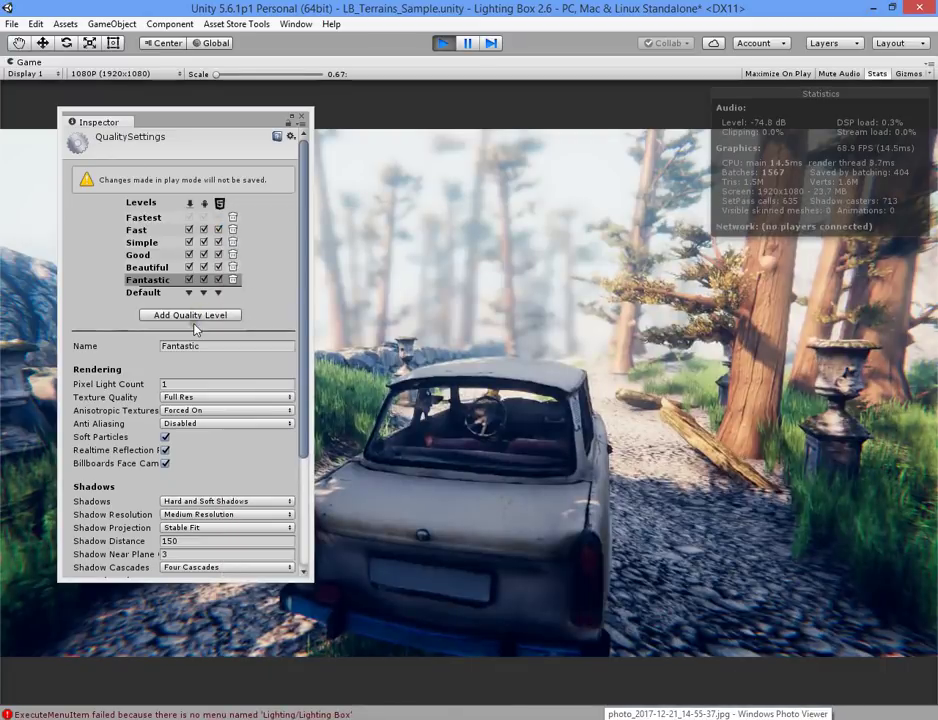
# Set Shadow Resolution to Low Resolution and note "67-70 low" beneath "66 med" in Paint, ending back in Unity
pyautogui.click(200, 514)
pyautogui.click(190, 530)
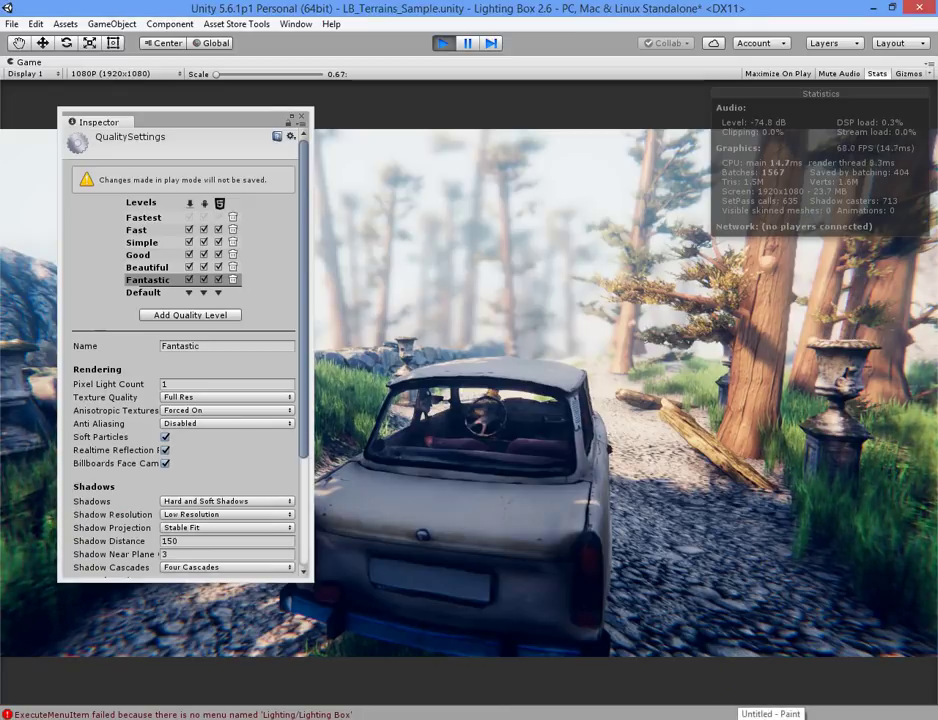
pyautogui.hotkey('alt', 'Tab')
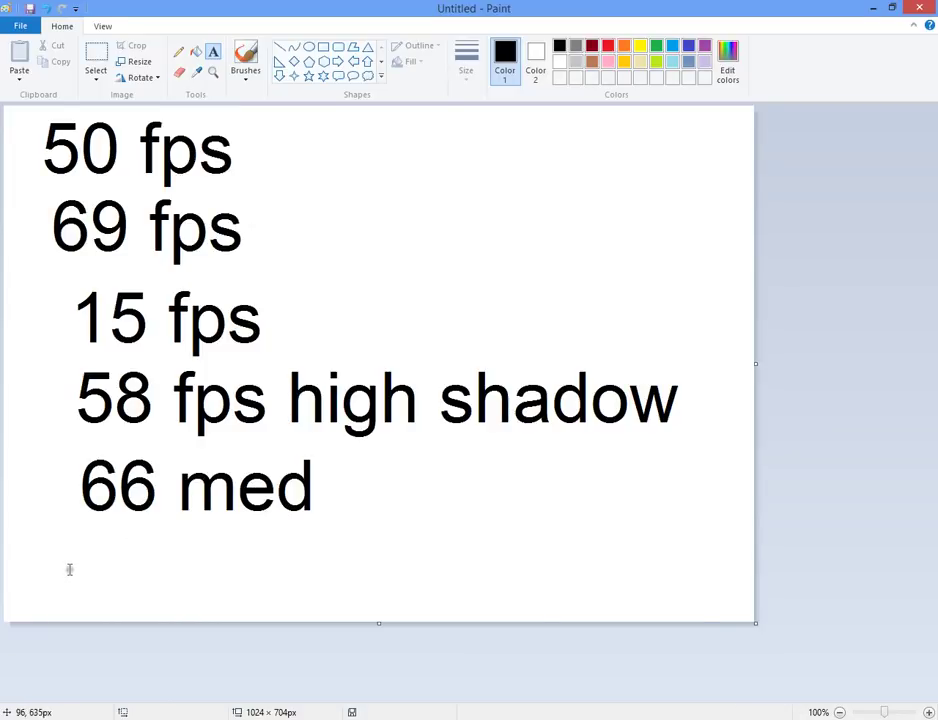
pyautogui.click(77, 571)
pyautogui.write('67-70 low')
pyautogui.click(467, 252)
pyautogui.click(868, 7)
# Change the Game view's aspect to Free Aspect, move the settings window farther aside, and move the game forward along the road
pyautogui.click(95, 73)
pyautogui.click(90, 85)
pyautogui.moveTo(245, 119); pyautogui.dragTo(206, 99)
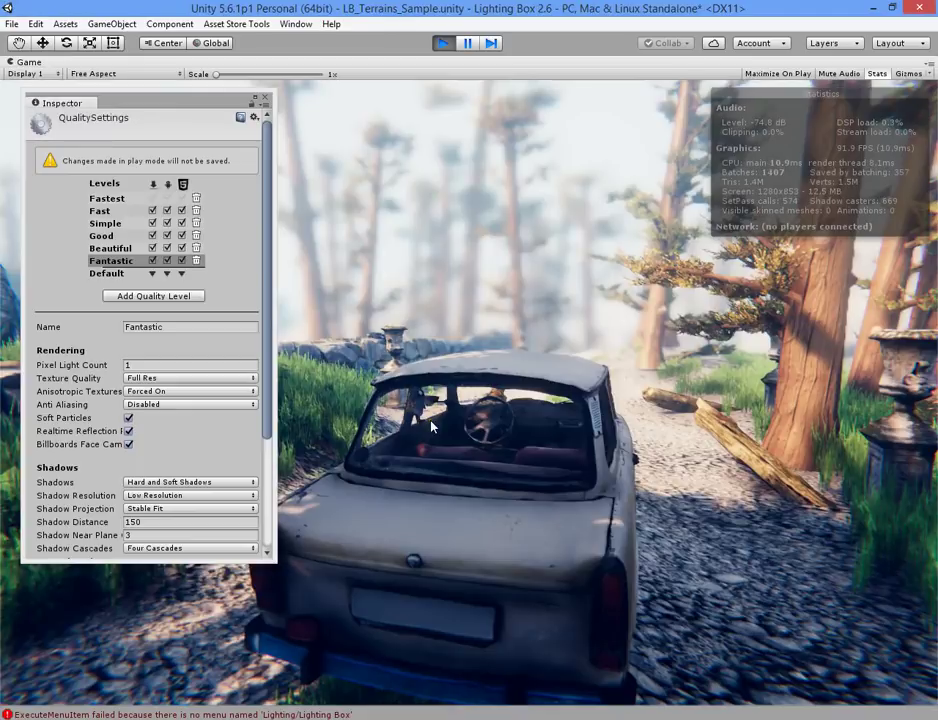
pyautogui.press('w')
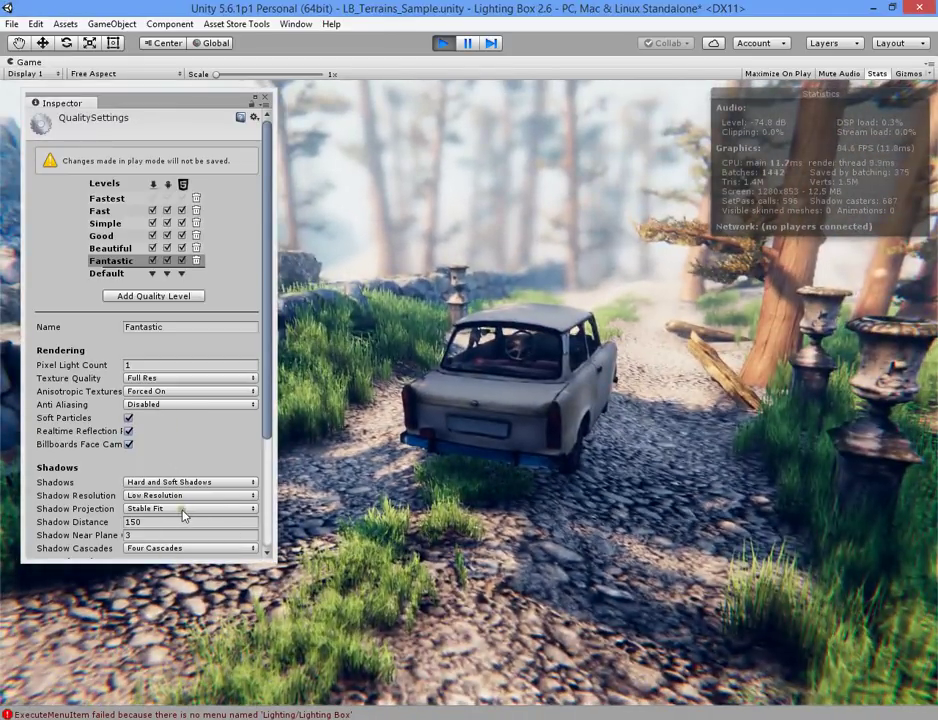
# Compare the shadows and frame rate at Medium, Very High and Low Shadow Resolution, finishing on Low Resolution
pyautogui.click(185, 496)
pyautogui.click(188, 529)
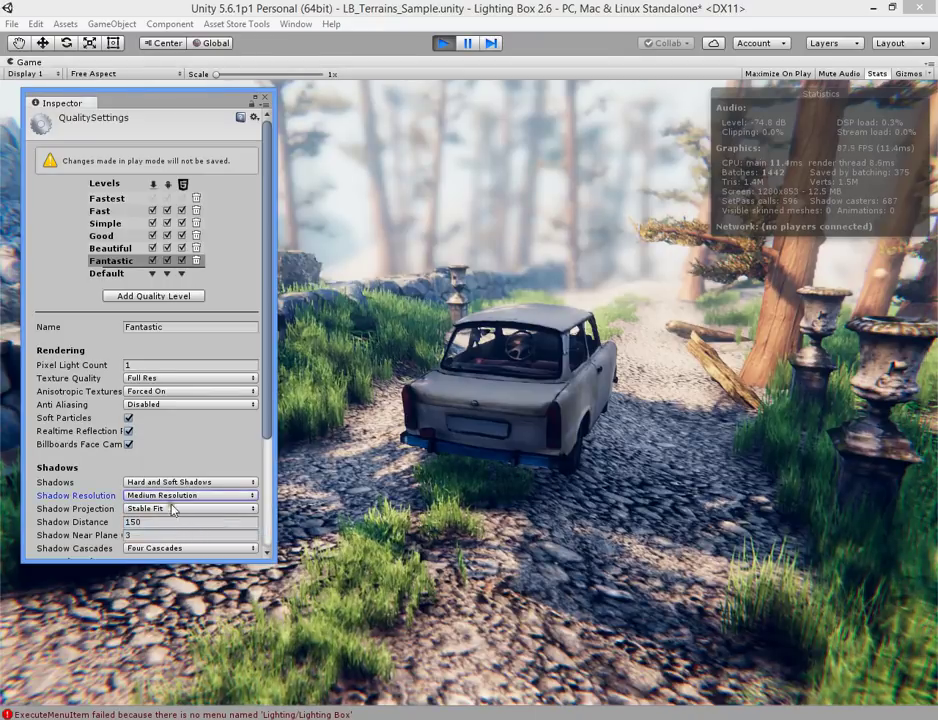
pyautogui.click(163, 497)
pyautogui.click(155, 557)
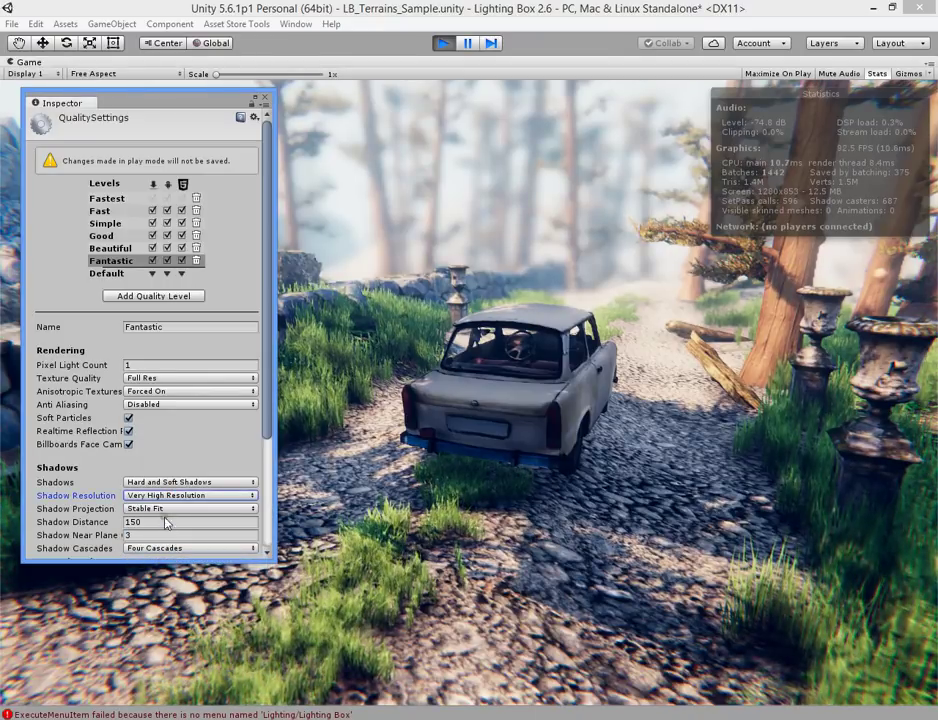
pyautogui.click(160, 496)
pyautogui.click(170, 528)
pyautogui.click(160, 498)
pyautogui.click(157, 510)
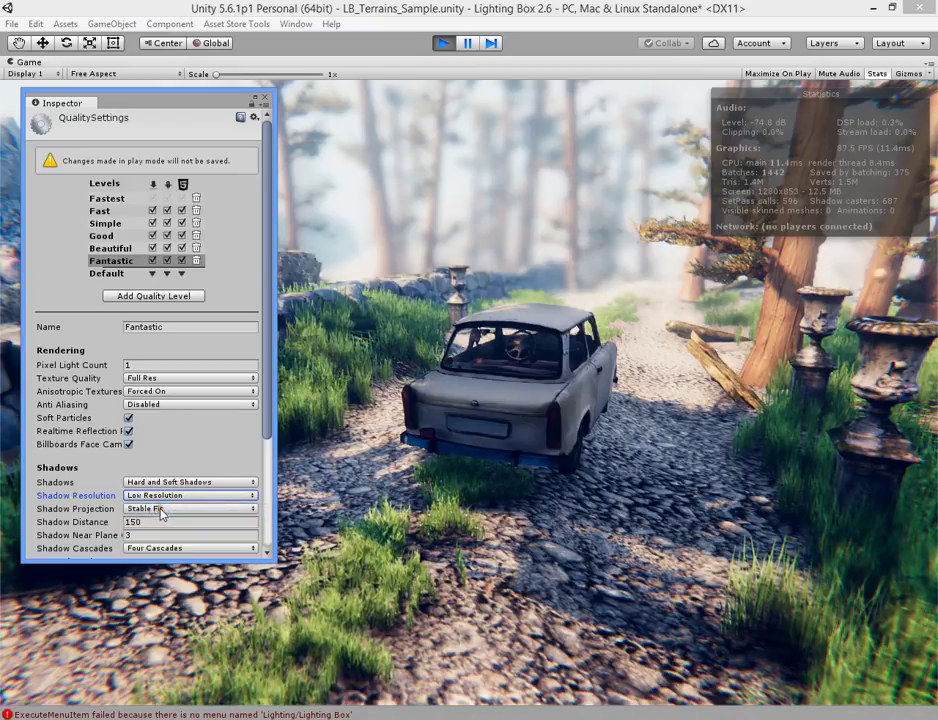
pyautogui.click(157, 498)
pyautogui.click(158, 560)
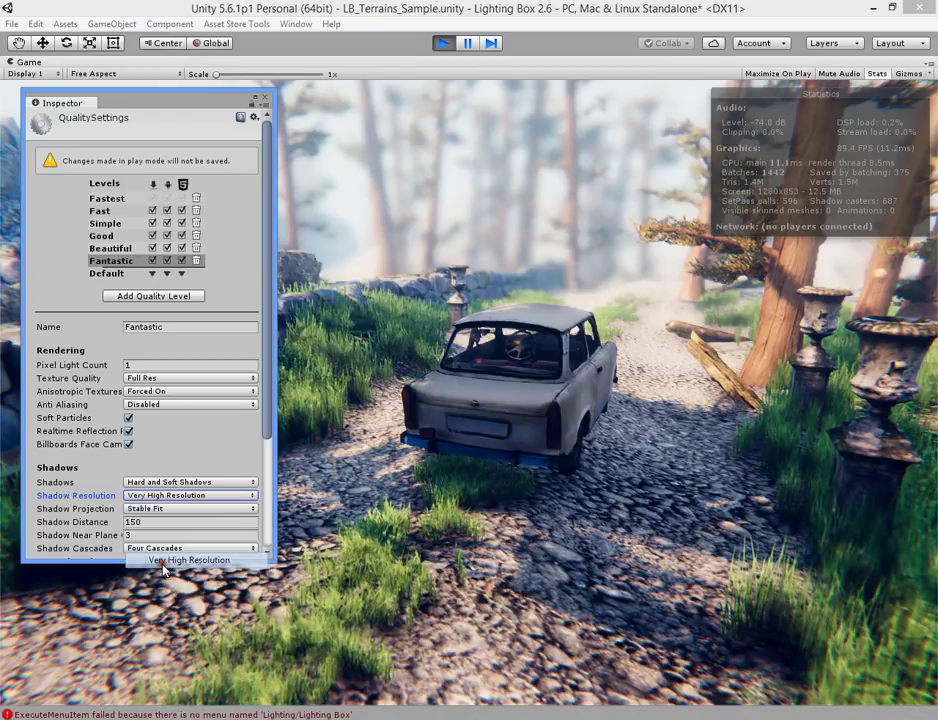
pyautogui.click(155, 497)
pyautogui.click(155, 509)
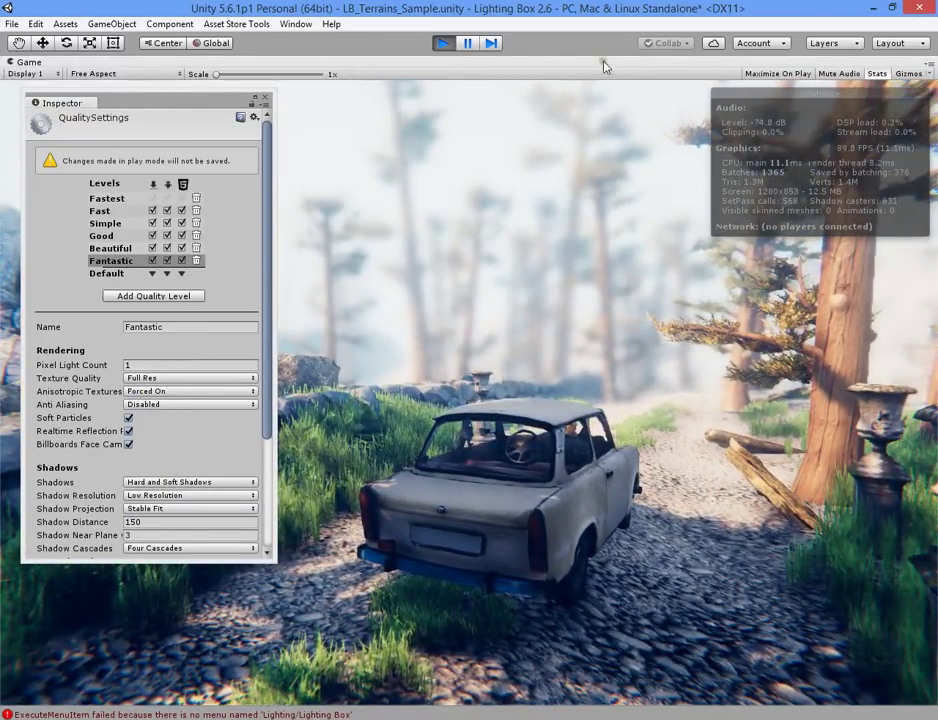
# Restore the Game view to the normal layout and close the floating quality settings window
pyautogui.rightClick(566, 67)
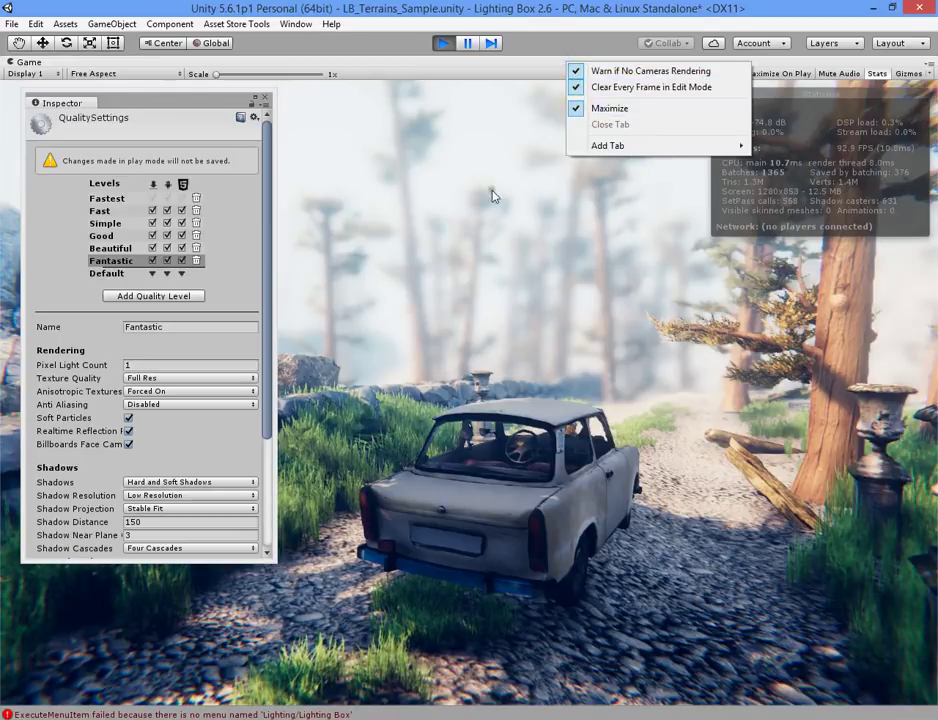
pyautogui.click(485, 255)
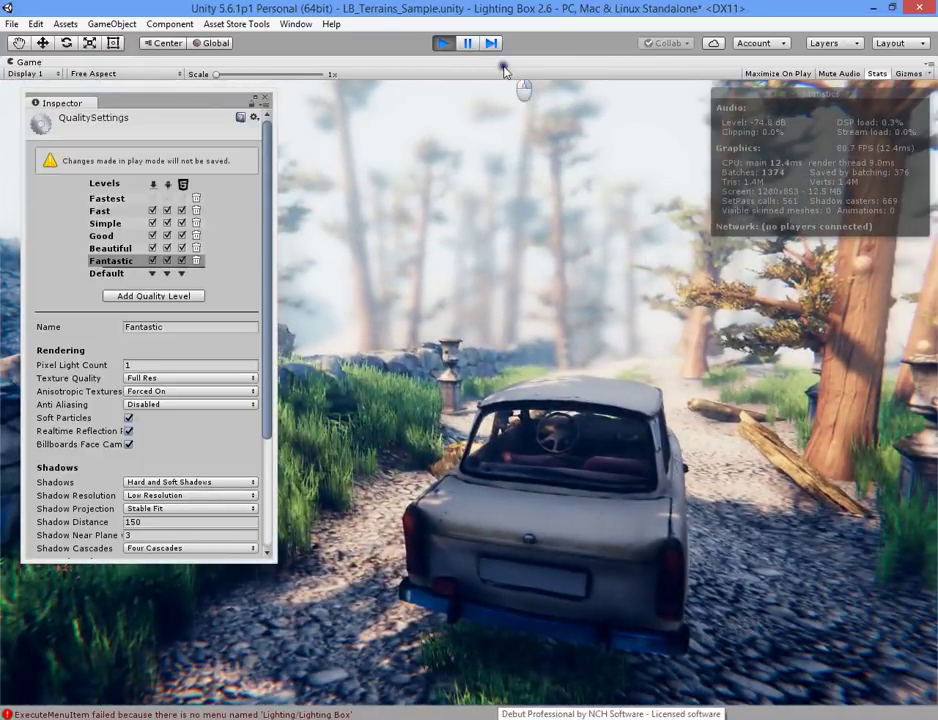
pyautogui.rightClick(504, 68)
pyautogui.click(540, 111)
pyautogui.click(258, 103)
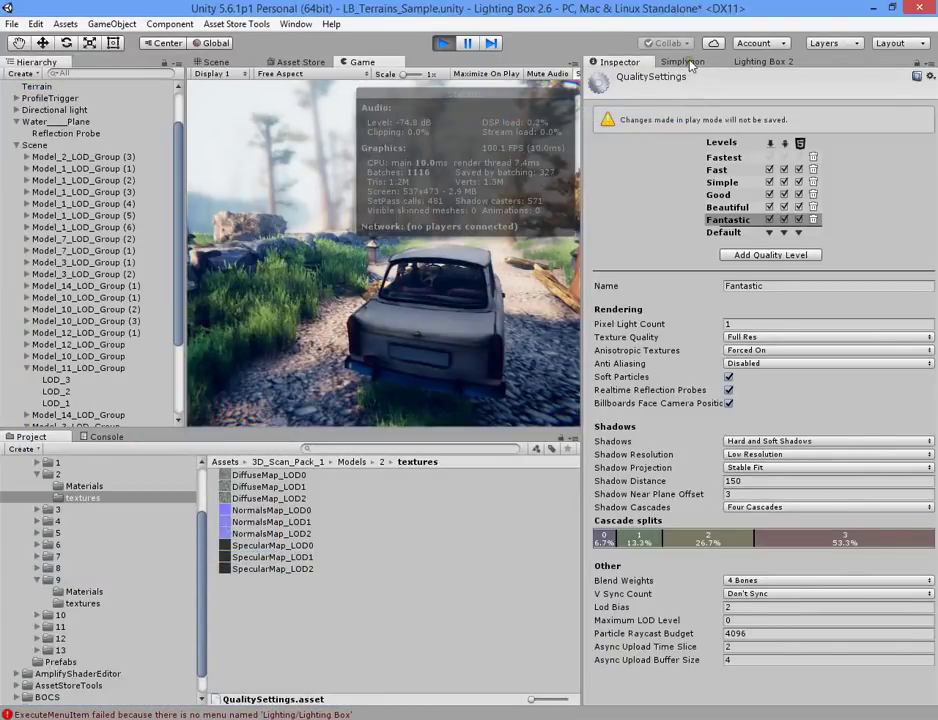
# Bring up Lighting Box 2 and dock it beside the Inspector
pyautogui.click(760, 64)
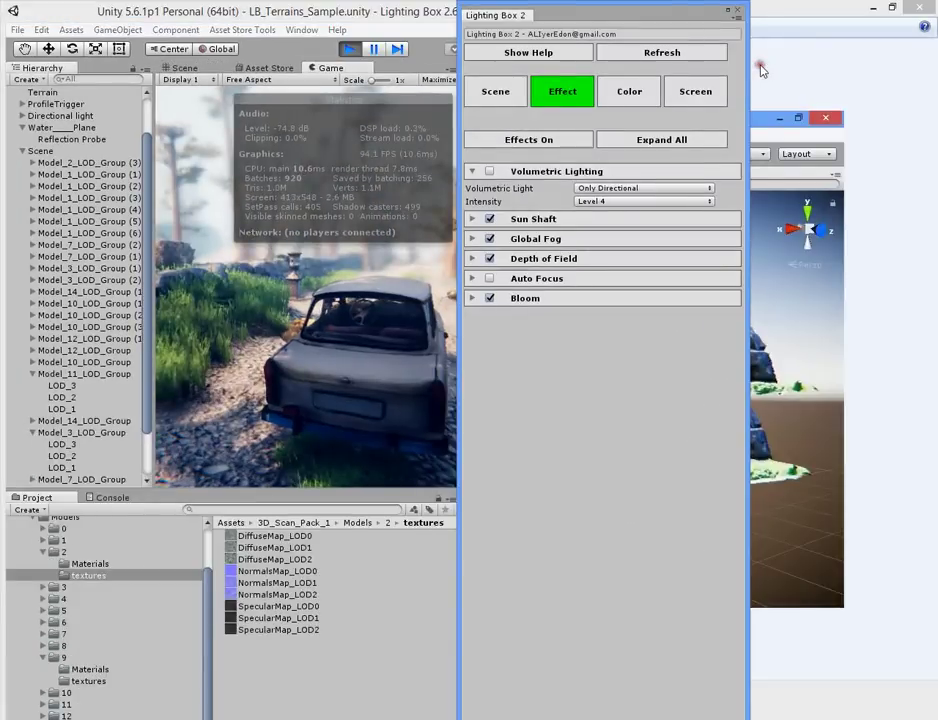
pyautogui.doubleClick(700, 12)
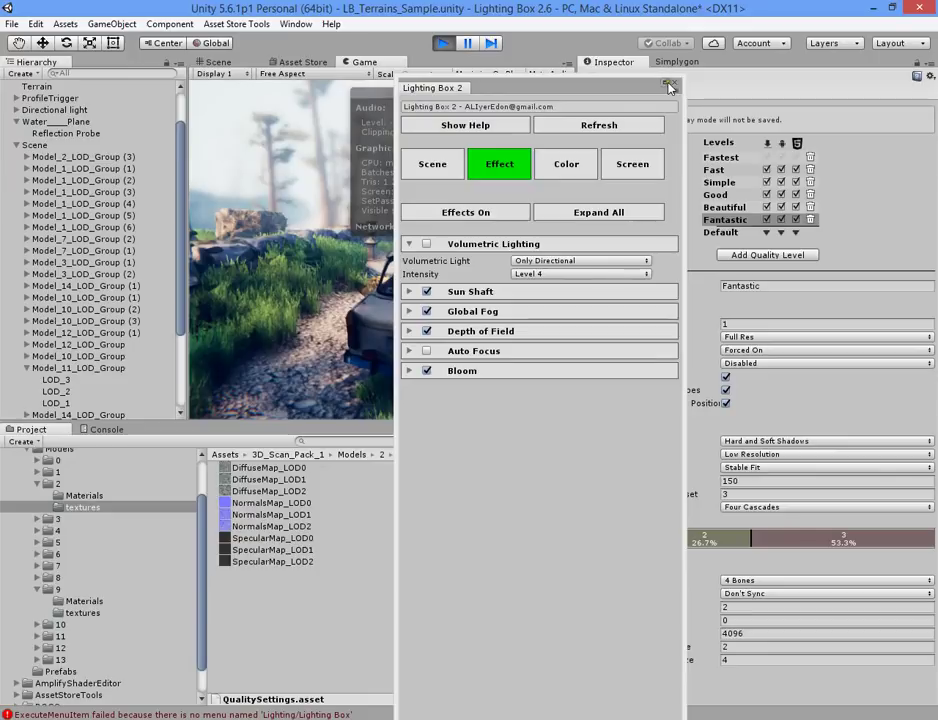
pyautogui.moveTo(670, 88)
pyautogui.mouseDown()
pyautogui.moveTo(636, 88)
pyautogui.moveTo(700, 75)
pyautogui.moveTo(683, 94)
pyautogui.moveTo(663, 76)
pyautogui.moveTo(670, 84)
pyautogui.mouseUp()
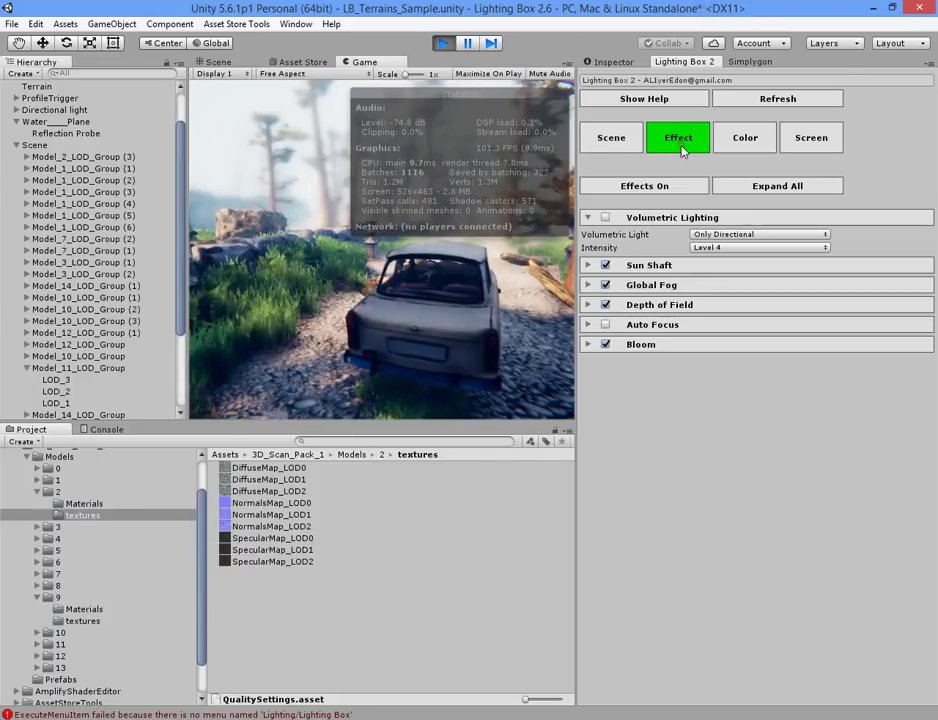
# Review the effect settings, checking the Sun Shaft and Depth of Field quality options and keeping Depth of Field at Low
pyautogui.click(604, 142)
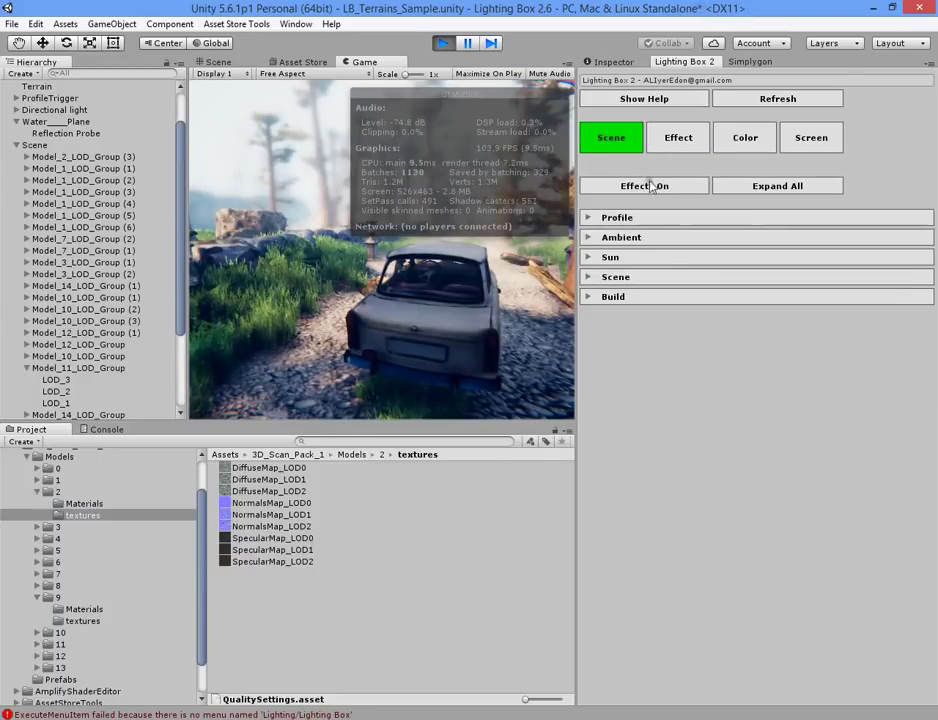
pyautogui.click(672, 142)
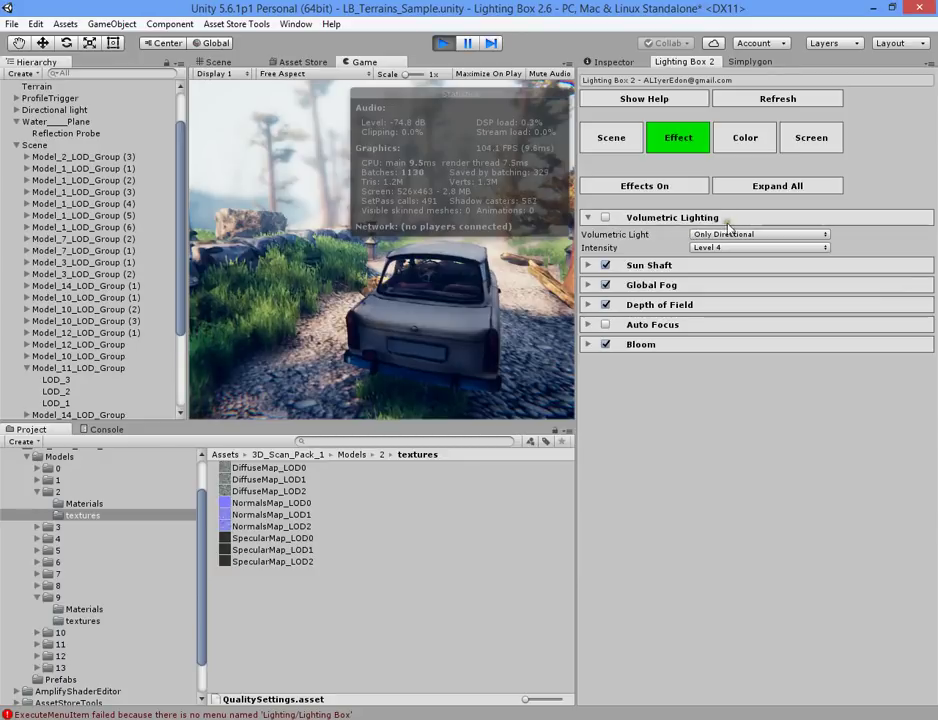
pyautogui.click(632, 267)
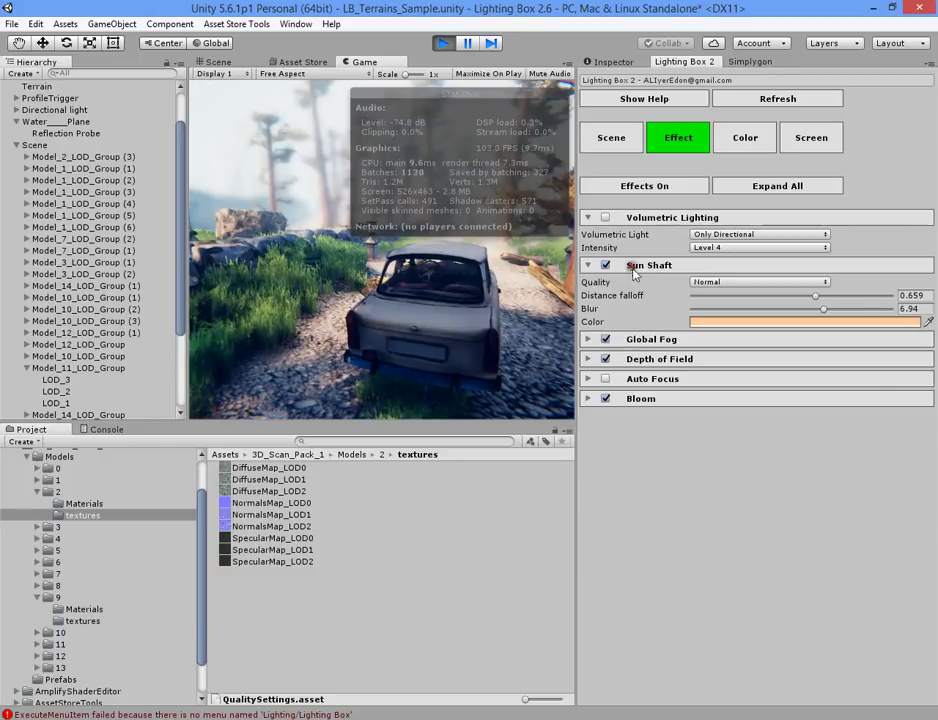
pyautogui.click(725, 285)
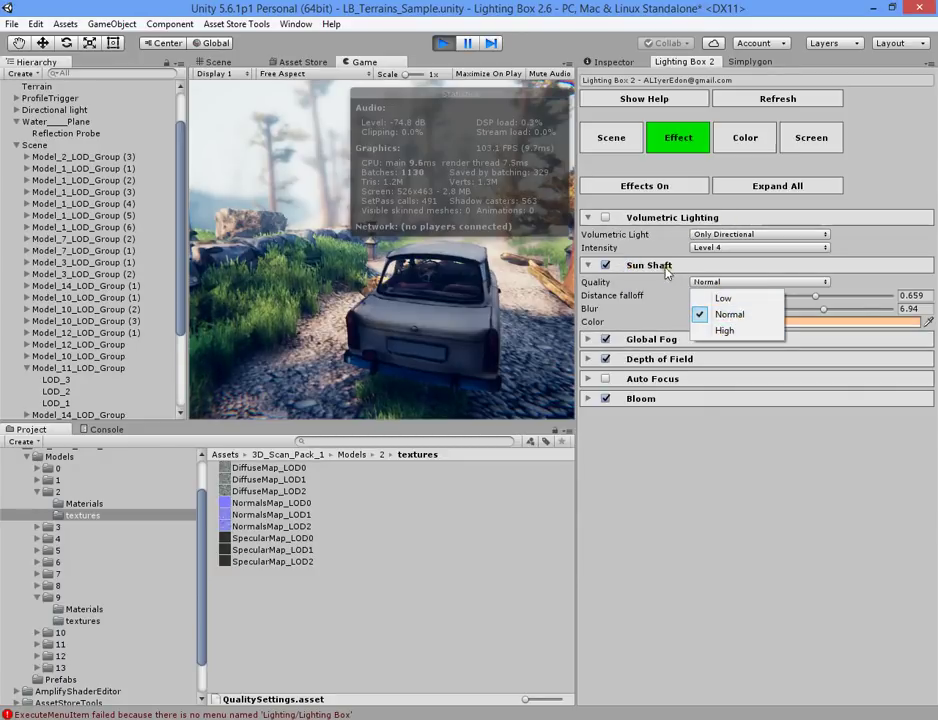
pyautogui.click(665, 268)
pyautogui.click(643, 287)
pyautogui.click(643, 287)
pyautogui.click(643, 304)
pyautogui.click(720, 321)
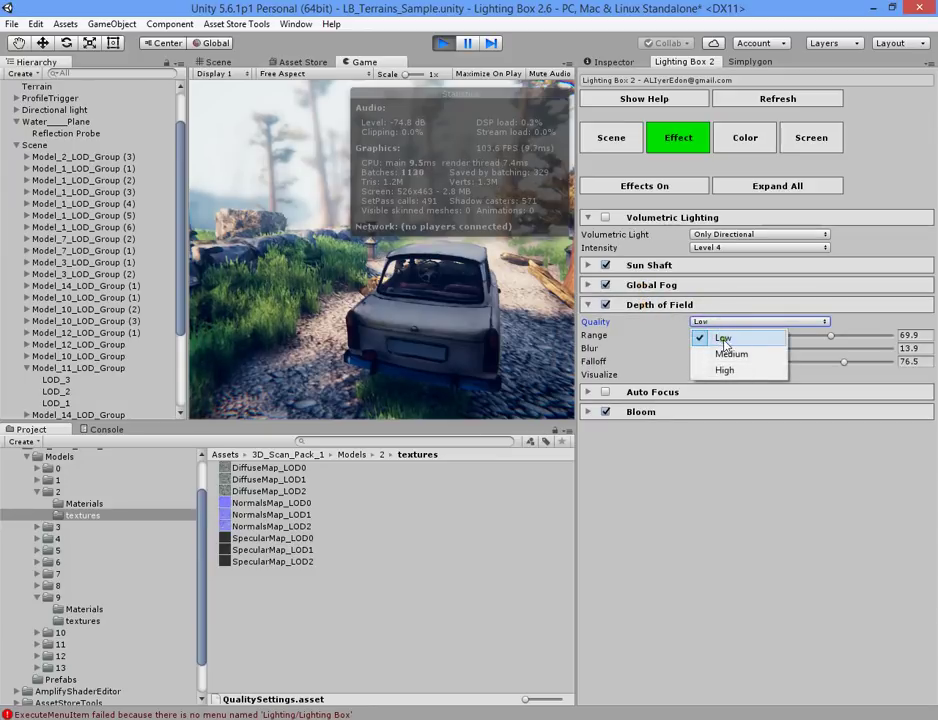
pyautogui.click(724, 340)
pyautogui.click(660, 305)
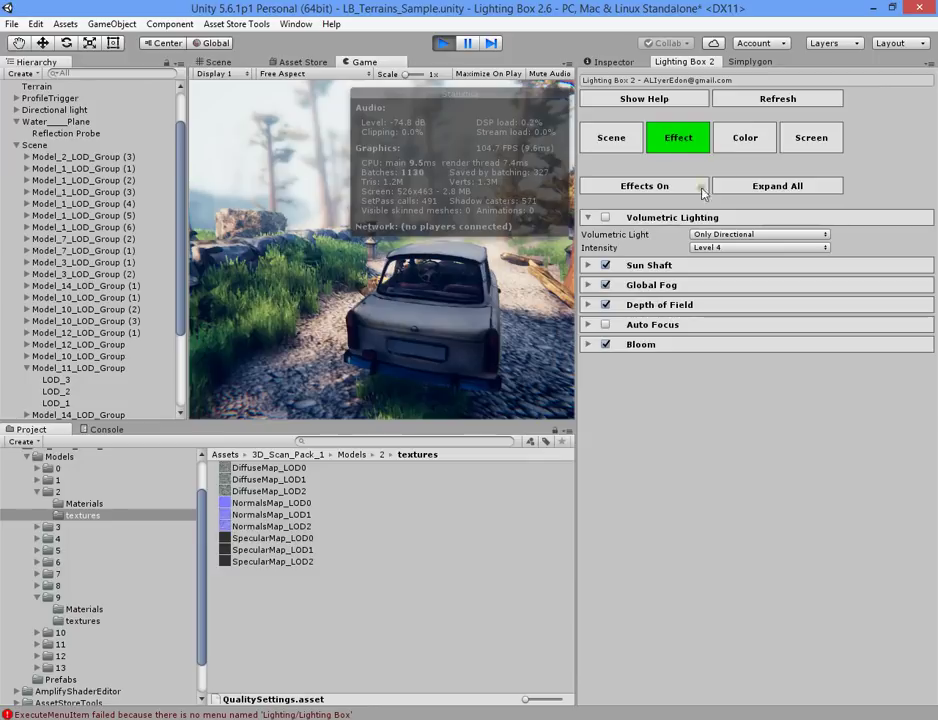
# Review the color and screen settings, including the Ambient Occlusion quality options, and collapse the Ambient Occlusion and Anti Aliasing sections
pyautogui.click(763, 133)
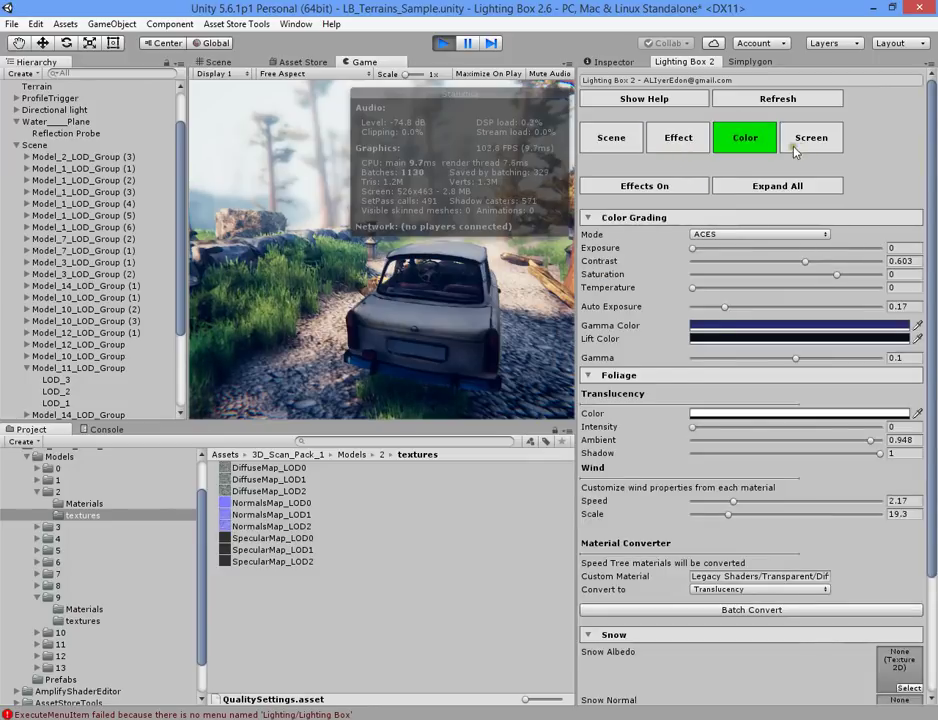
pyautogui.click(798, 145)
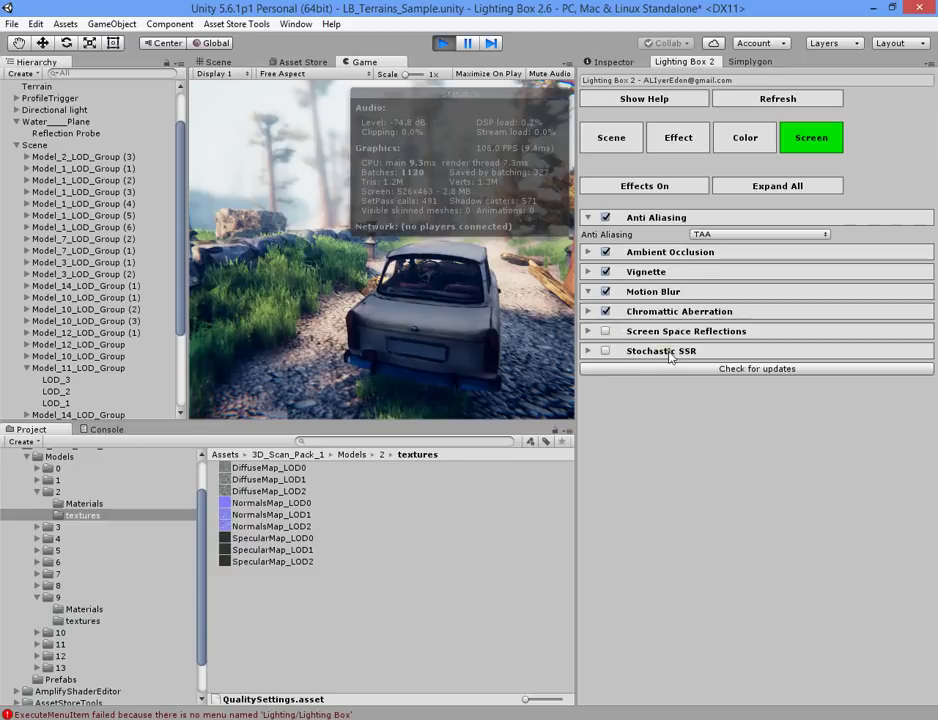
pyautogui.click(659, 253)
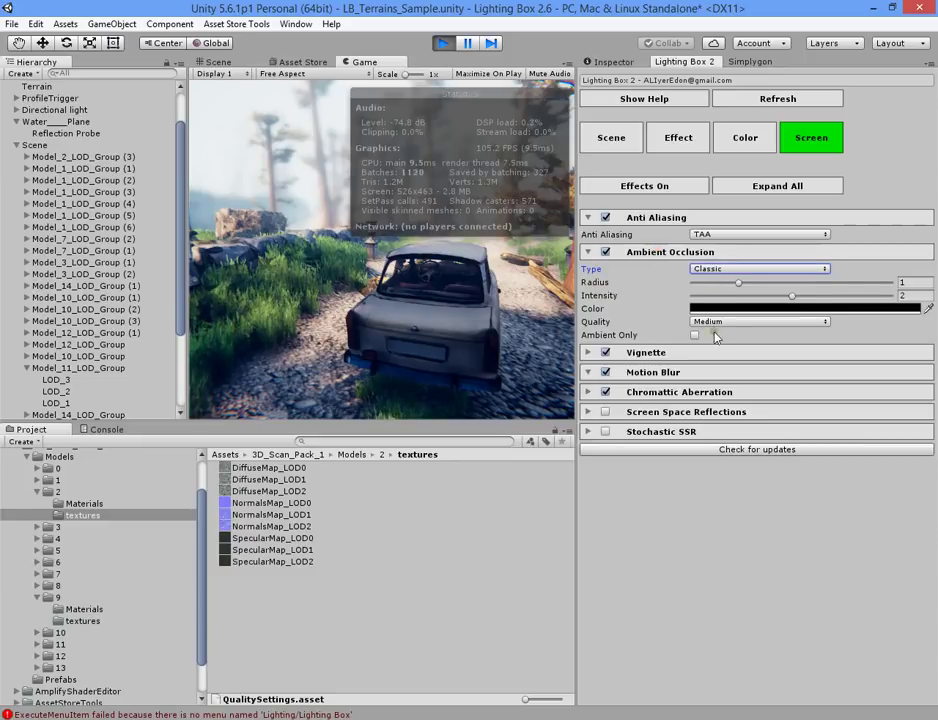
pyautogui.click(710, 321)
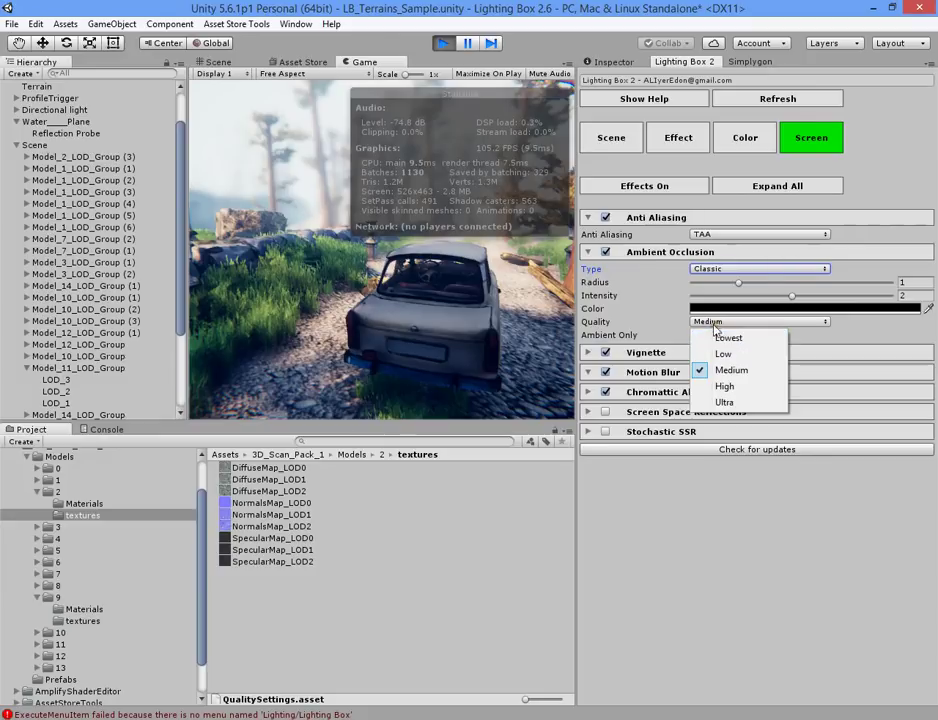
pyautogui.click(643, 254)
pyautogui.click(643, 217)
# Switch all Lighting Box effects off and check the frame rate in the maximized Game view, ending in the normal layout
pyautogui.click(653, 184)
pyautogui.click(653, 184)
pyautogui.click(653, 184)
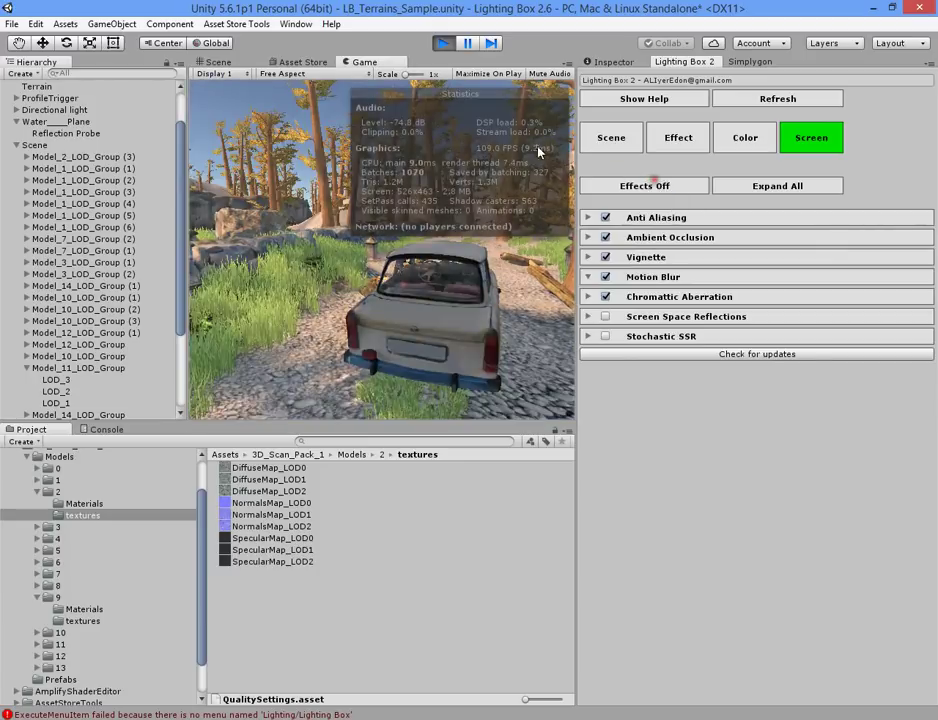
pyautogui.rightClick(388, 70)
pyautogui.click(444, 113)
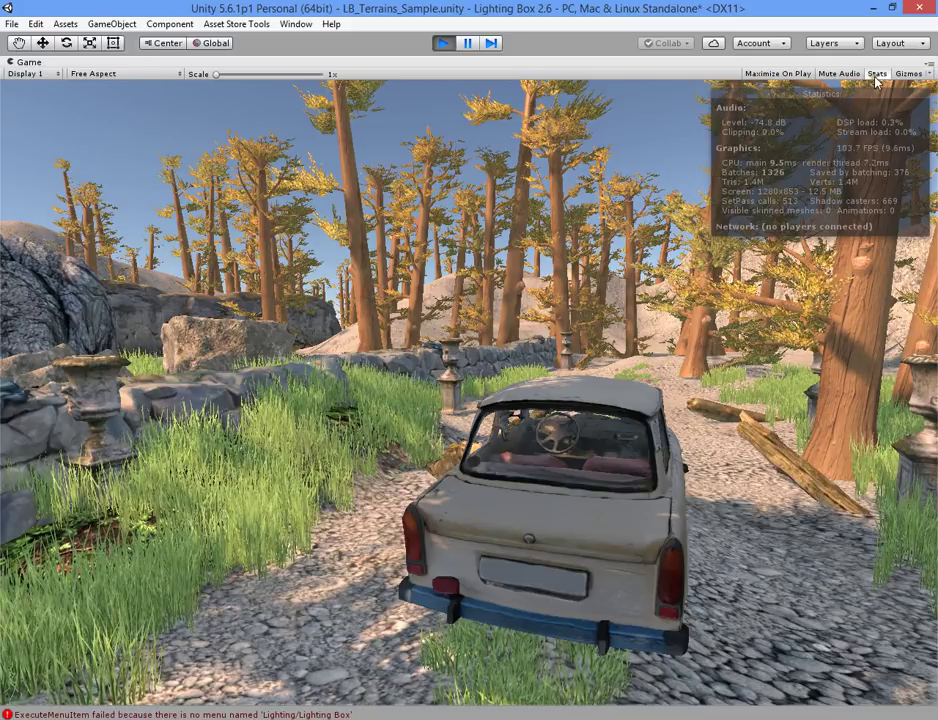
pyautogui.rightClick(683, 66)
pyautogui.click(714, 110)
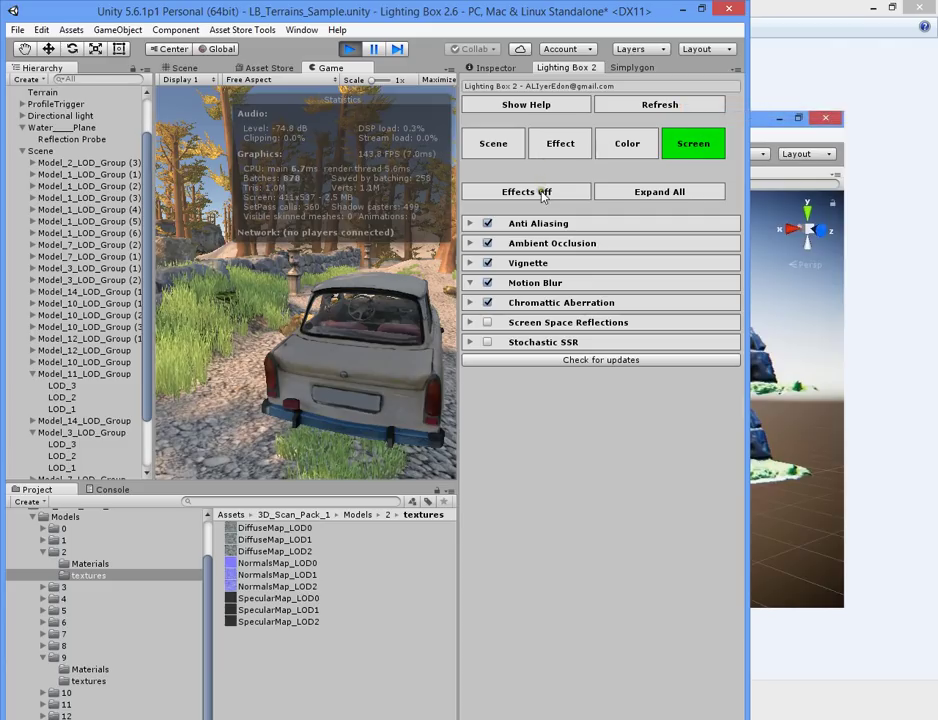
# Switch all Lighting Box effects back on and maximize the Game view
pyautogui.click(543, 192)
pyautogui.rightClick(345, 72)
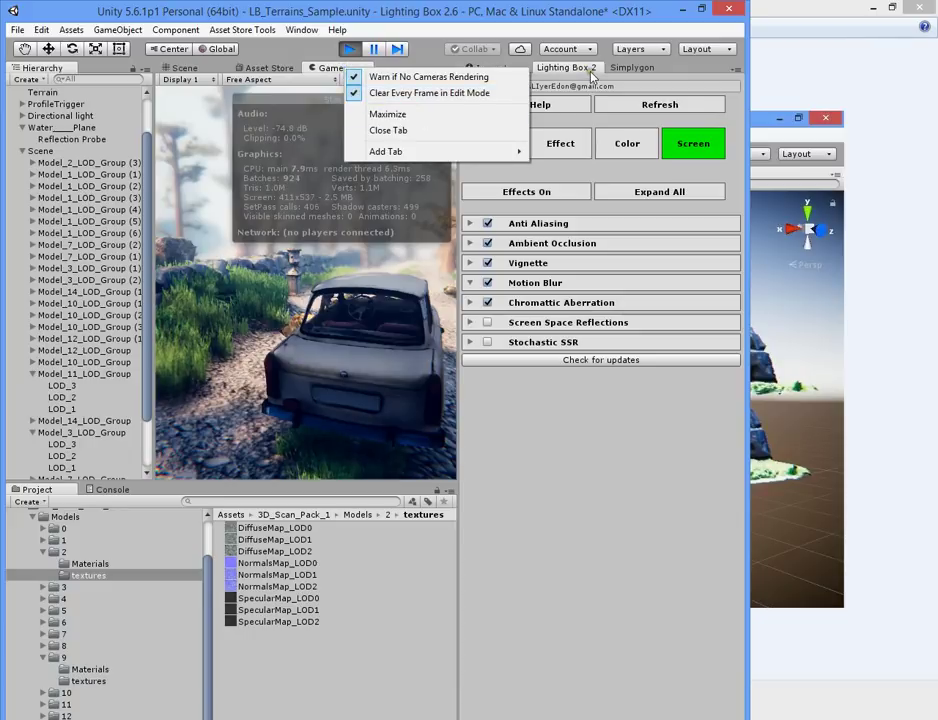
pyautogui.rightClick(594, 69)
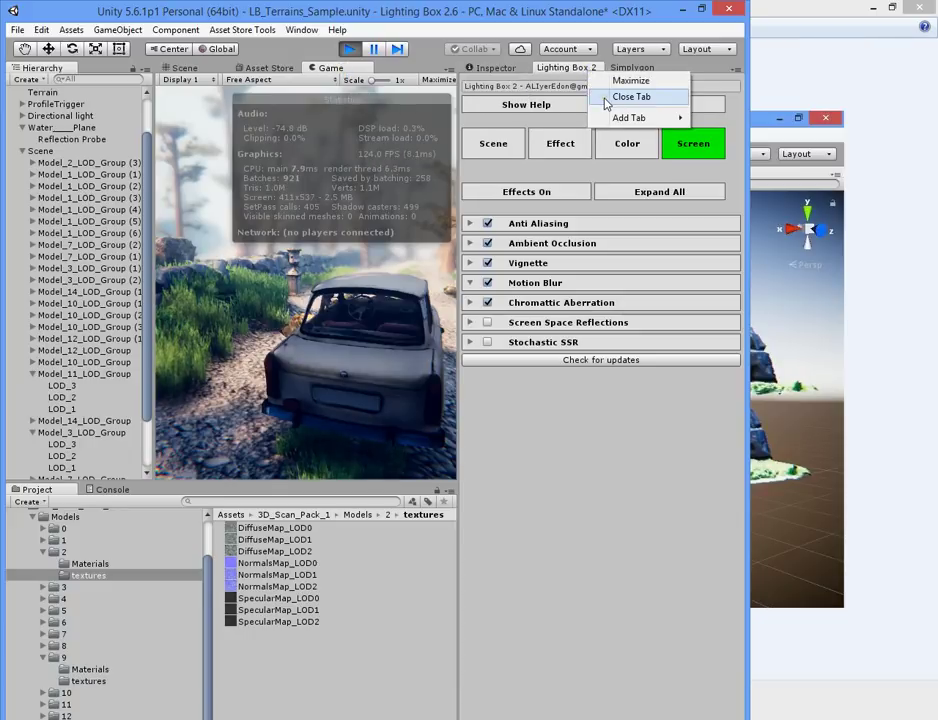
pyautogui.rightClick(376, 77)
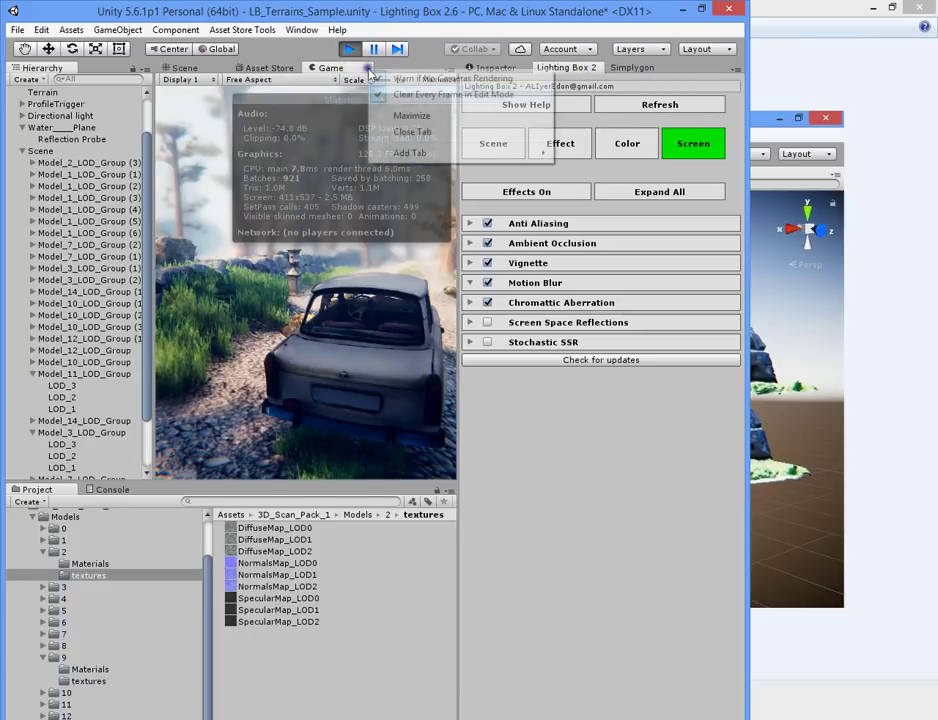
pyautogui.click(392, 113)
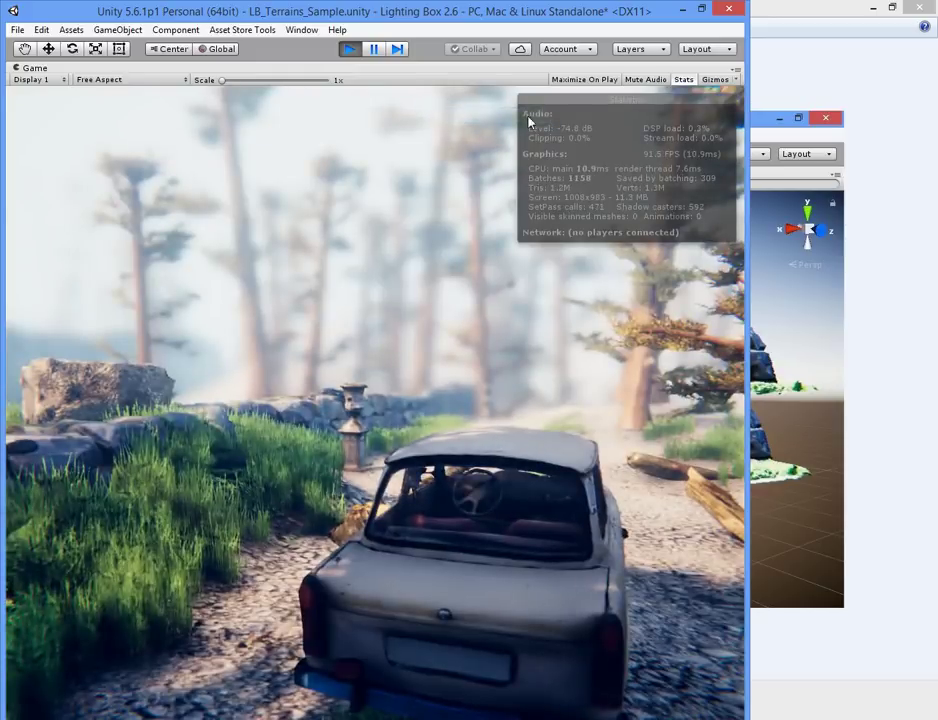
# Hide the Game view's statistics overlay and enlarge the editor window to full screen
pyautogui.click(683, 80)
pyautogui.click(701, 11)
pyautogui.click(701, 11)
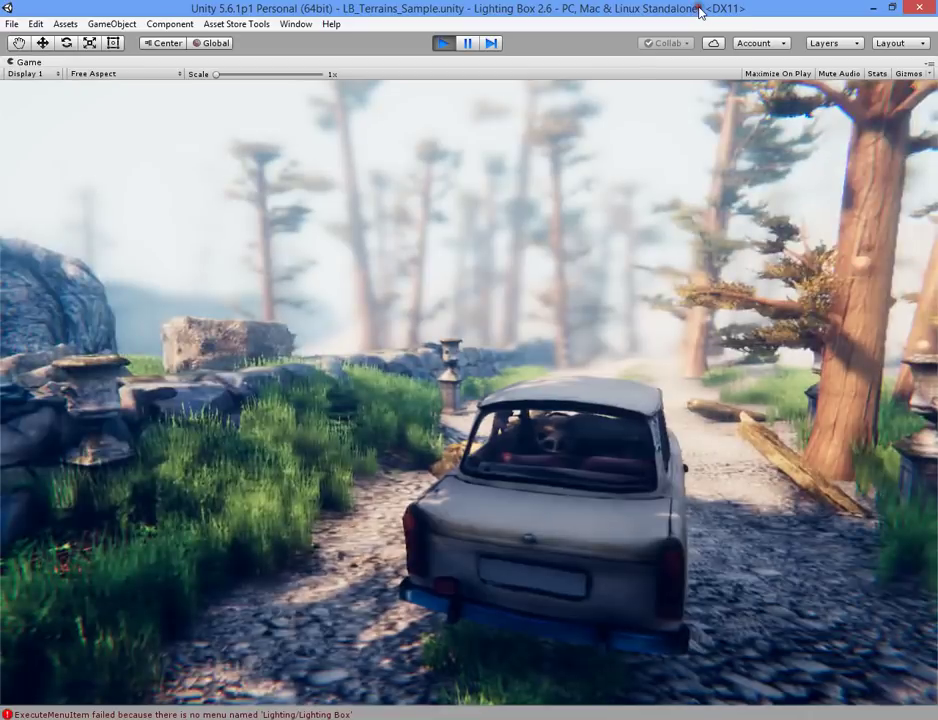
# Return the Game view to the normal layout and set its resolution to 1080P (1920x1080)
pyautogui.rightClick(579, 65)
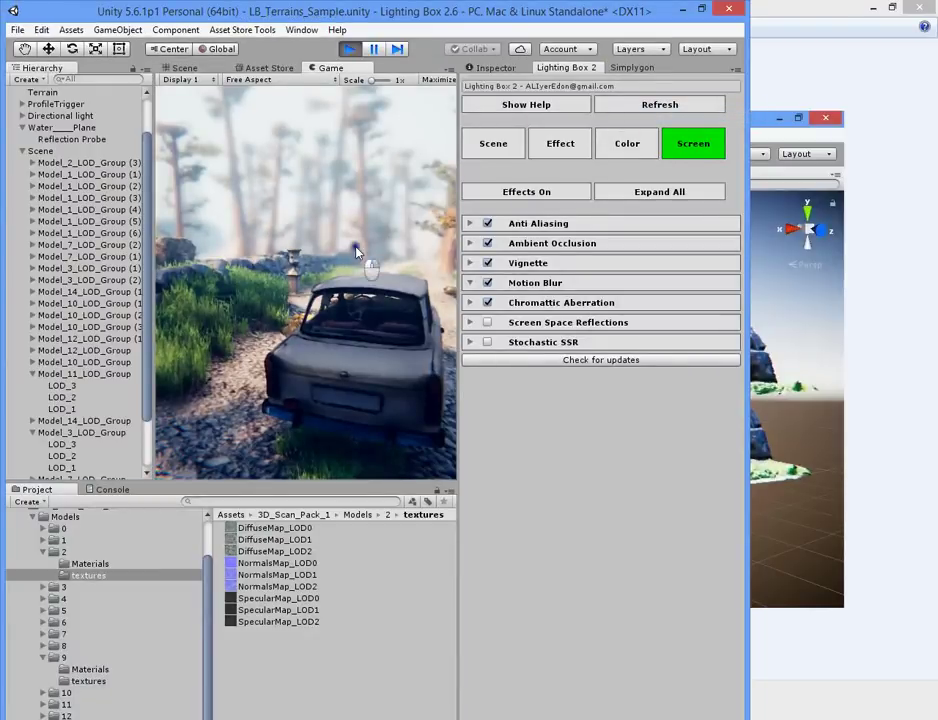
pyautogui.click(252, 80)
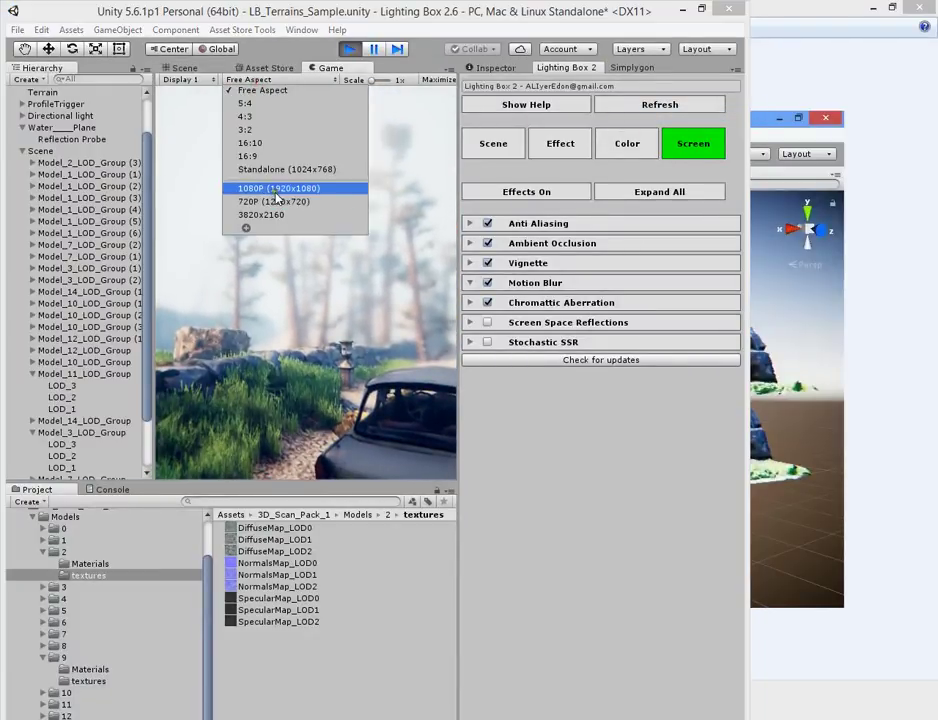
pyautogui.click(276, 191)
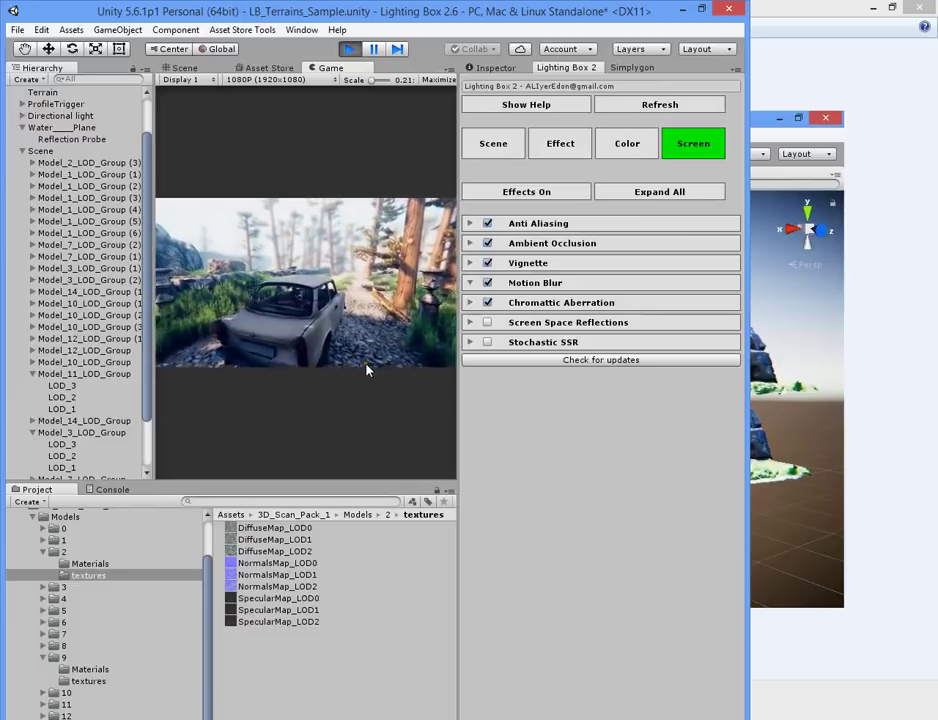
# Compare the running scene with all effects off and on at the car, the road and the water, leaving the effects on
pyautogui.click(551, 194)
pyautogui.click(551, 194)
pyautogui.click(551, 194)
pyautogui.click(551, 194)
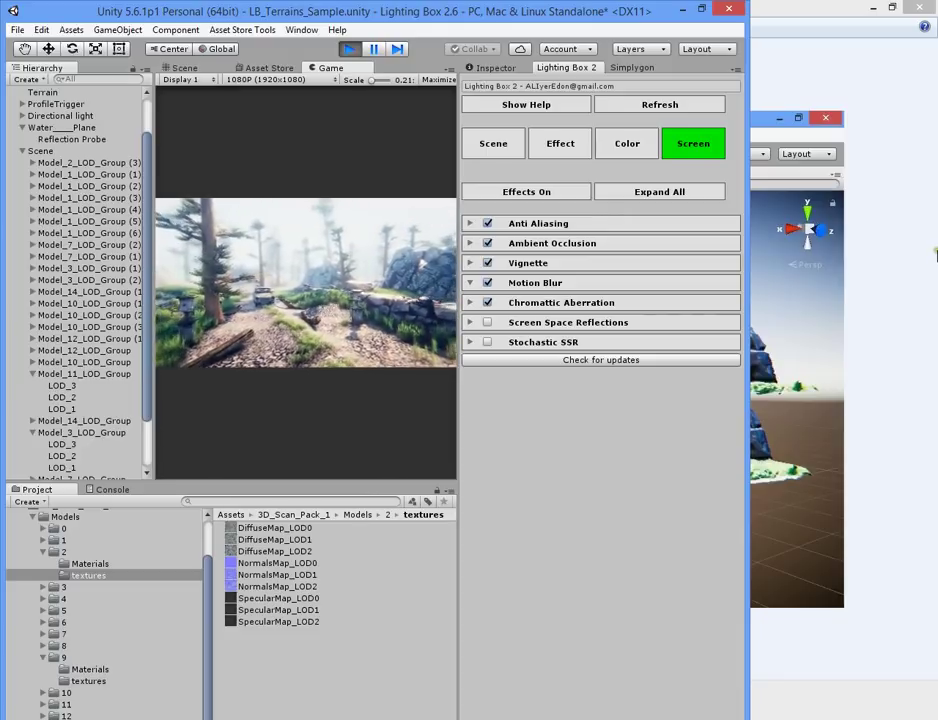
pyautogui.click(508, 192)
pyautogui.click(545, 195)
pyautogui.click(545, 192)
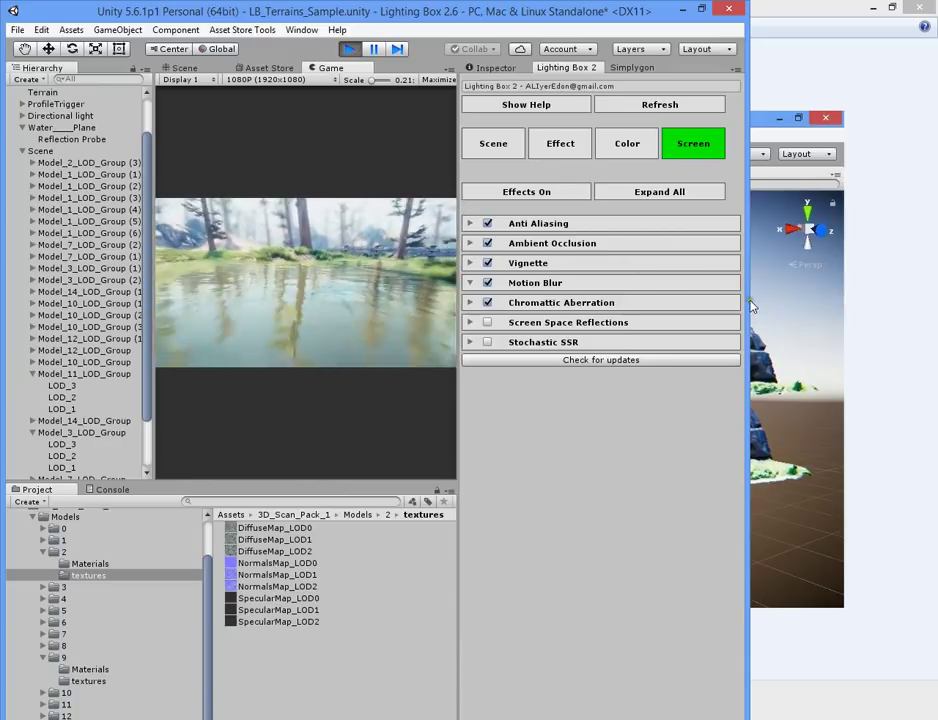
pyautogui.click(560, 192)
pyautogui.click(557, 194)
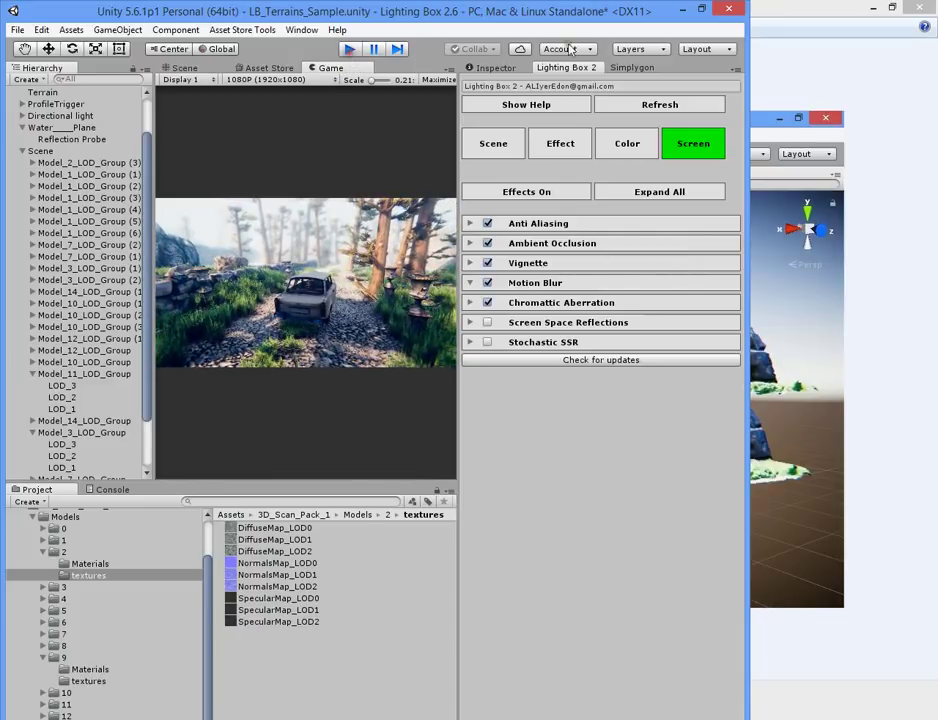
# Add the Settings_Canvas prefab from the LightingBox2 Prefabs folder to the scene hierarchy in the maximized editor window
pyautogui.click(702, 9)
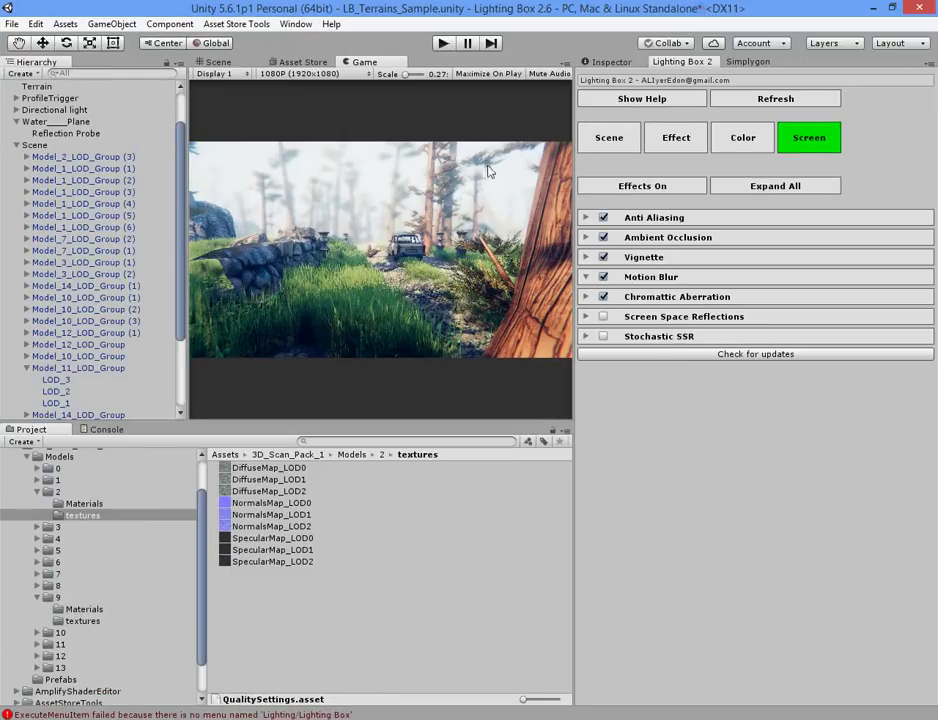
pyautogui.scroll(2, 100, 520)
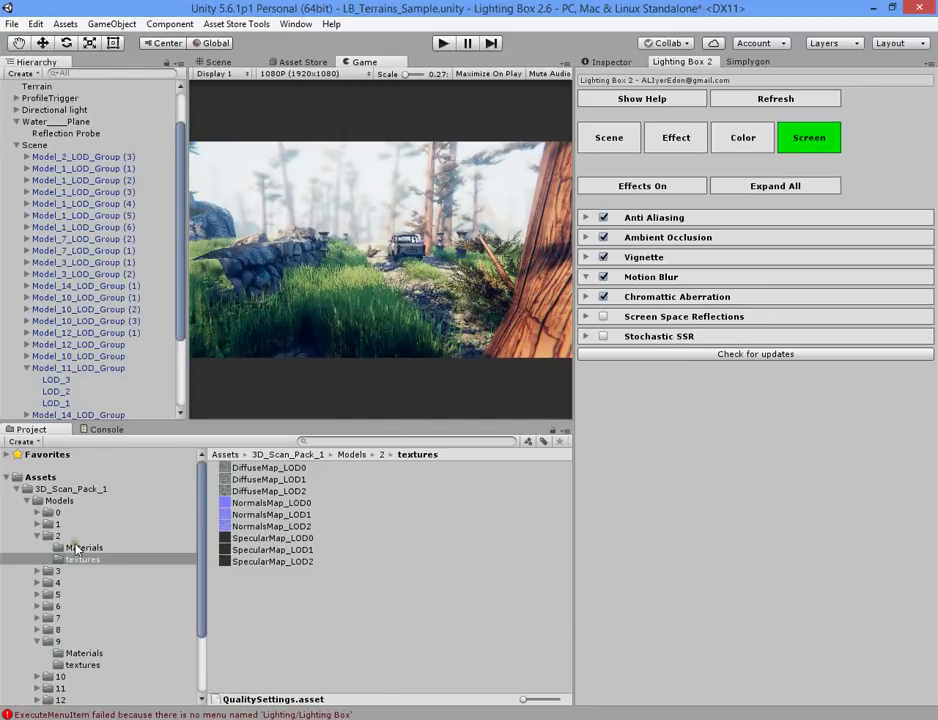
pyautogui.click(15, 489)
pyautogui.click(10, 538)
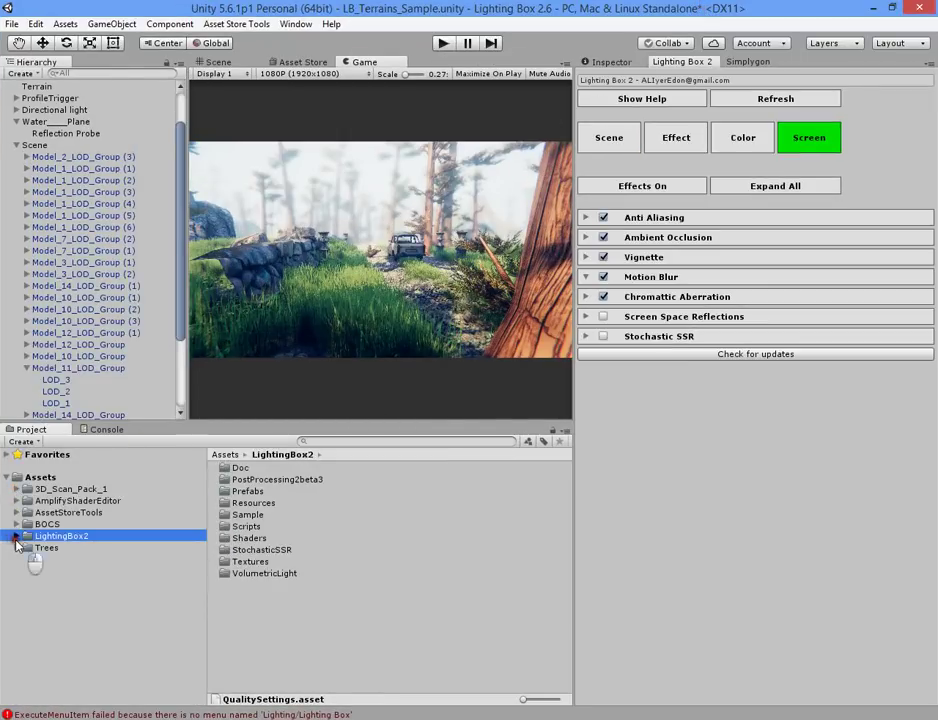
pyautogui.click(15, 537)
pyautogui.click(60, 571)
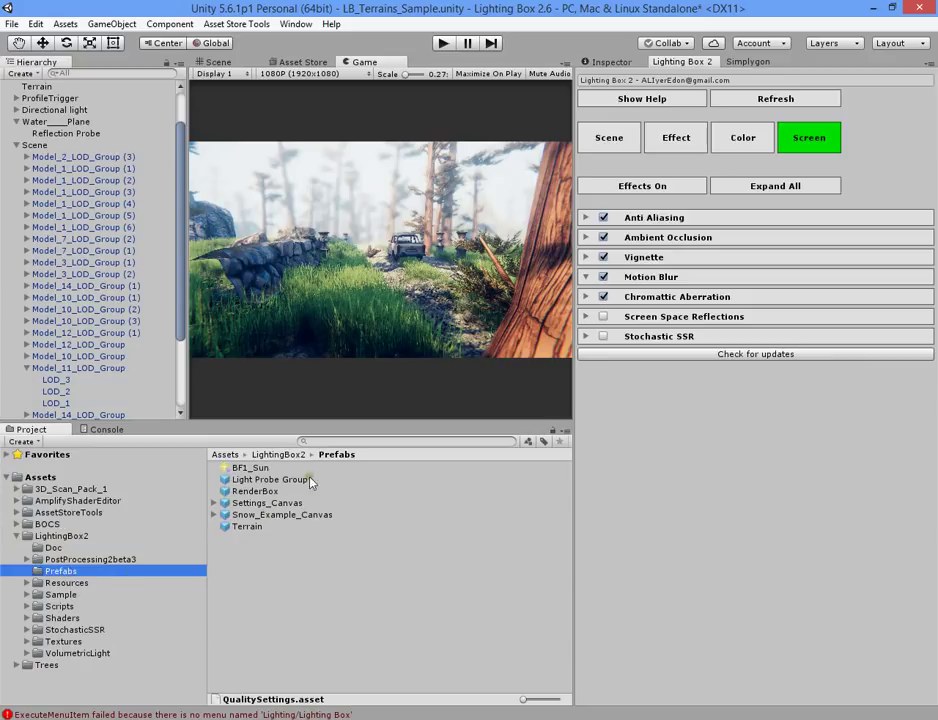
pyautogui.moveTo(262, 503); pyautogui.dragTo(100, 405)
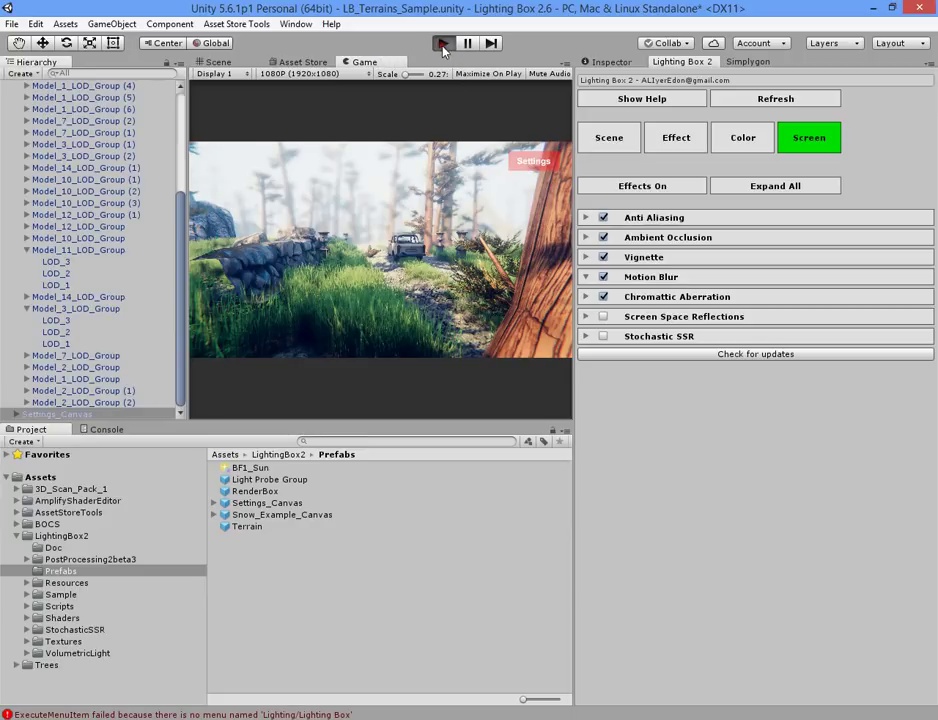
# Close the Lighting Box 2 window and maximize the editor window again while the scene is running
pyautogui.press('super+Down')
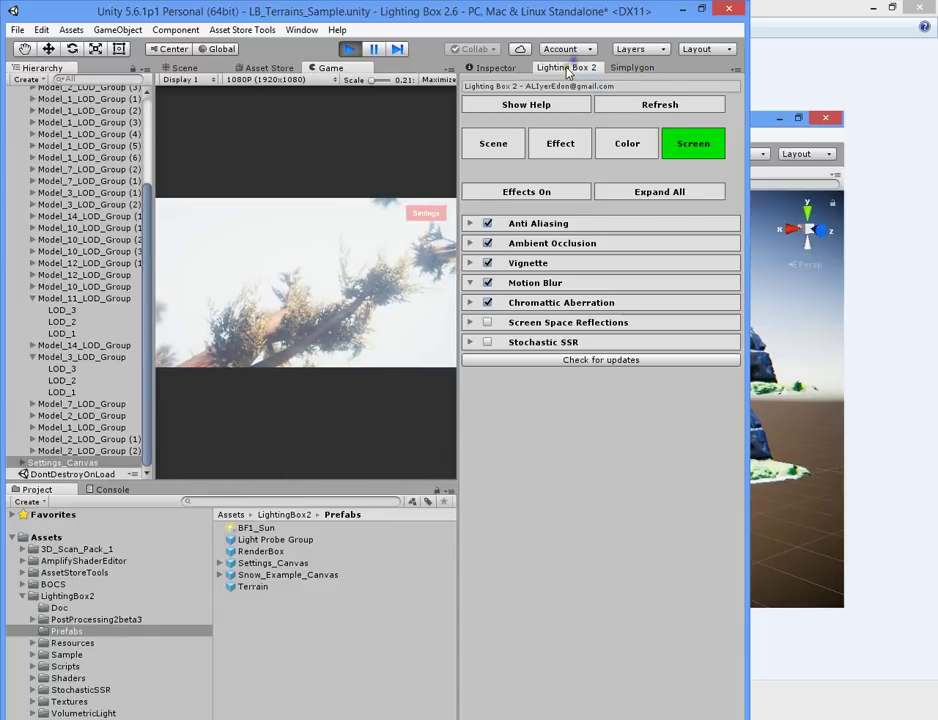
pyautogui.rightClick(567, 70)
pyautogui.click(605, 94)
pyautogui.click(703, 11)
pyautogui.click(703, 9)
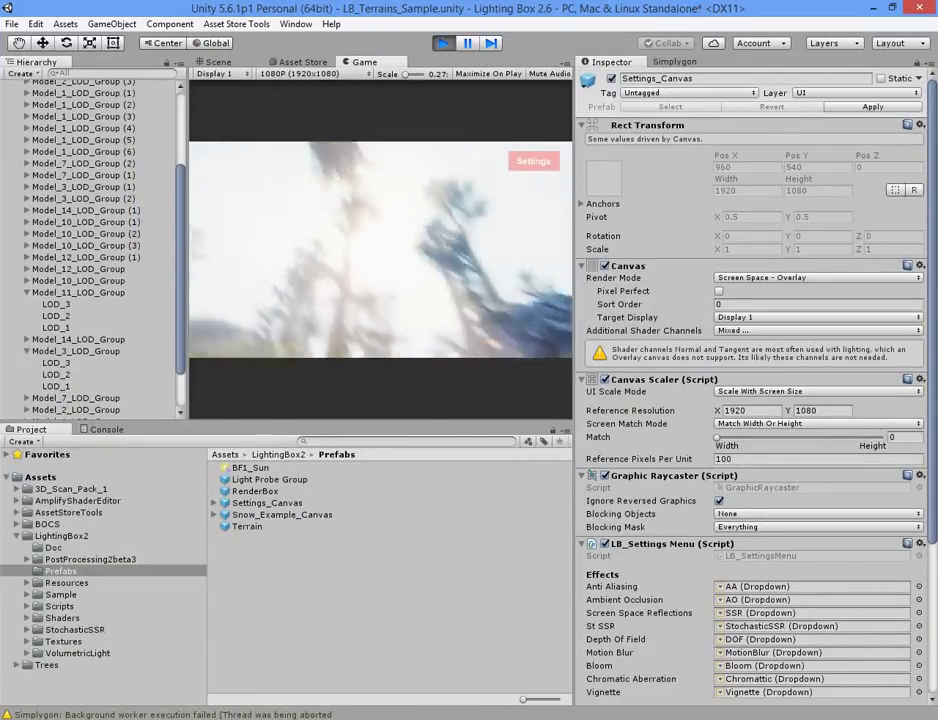
pyautogui.moveTo(932, 208)
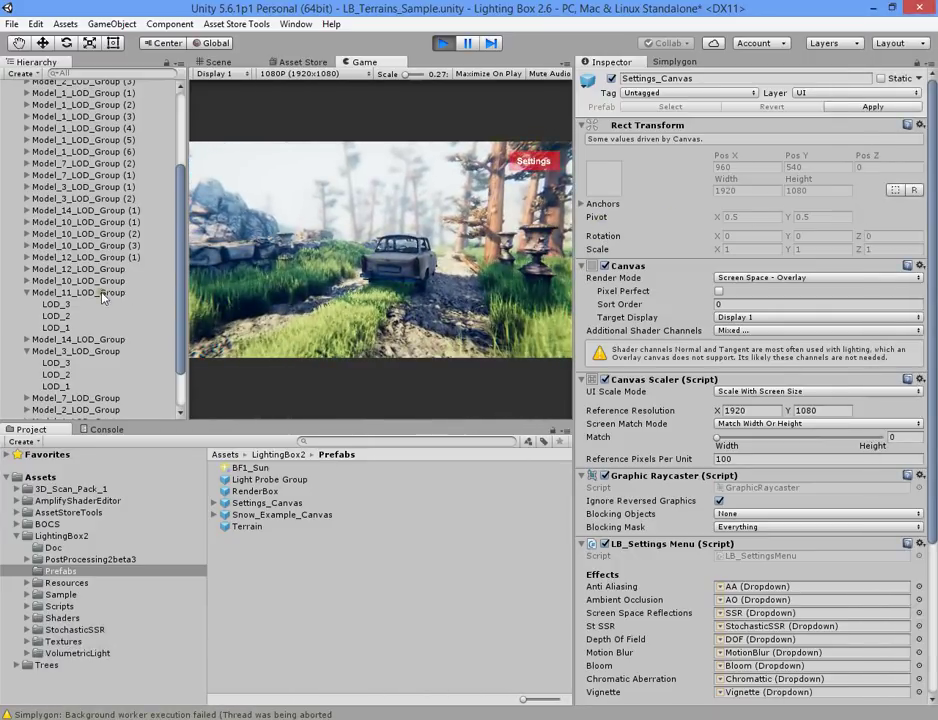
# Set the Terrain object's material to Built In Standard in its terrain settings
pyautogui.scroll(5, 74, 213)
pyautogui.click(68, 132)
pyautogui.scroll(-10, 700, 320)
pyautogui.scroll(5, 724, 366)
pyautogui.scroll(5, 724, 366)
pyautogui.click(757, 300)
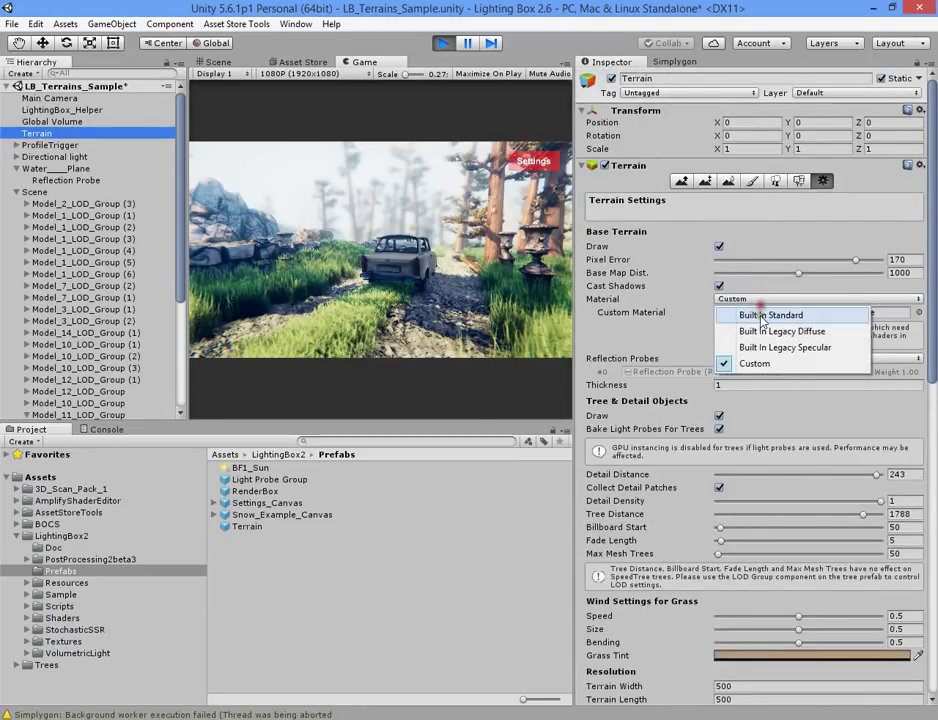
pyautogui.click(760, 310)
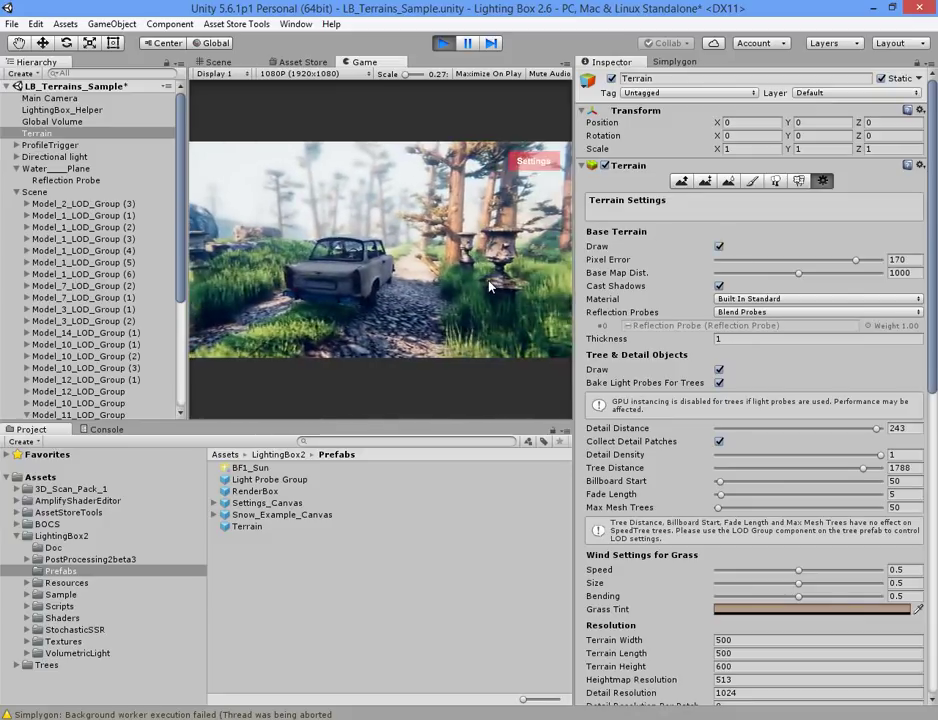
# Maximize the Game view and show its statistics overlay
pyautogui.rightClick(385, 66)
pyautogui.click(440, 107)
pyautogui.click(880, 74)
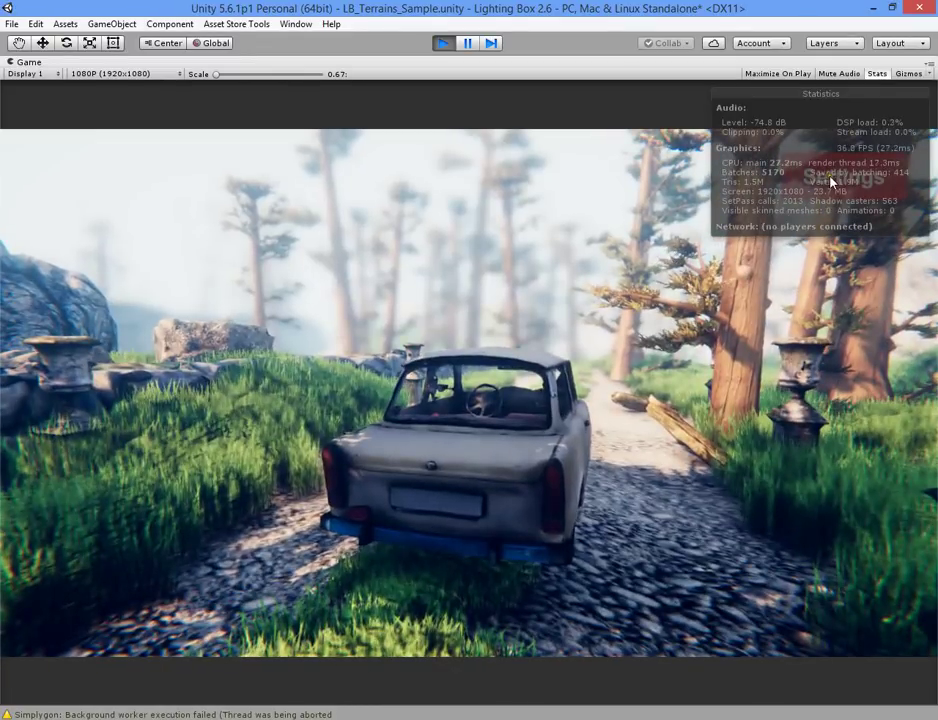
# Open the in-game settings menu and set V Sync to Off on the Display page
pyautogui.click(822, 180)
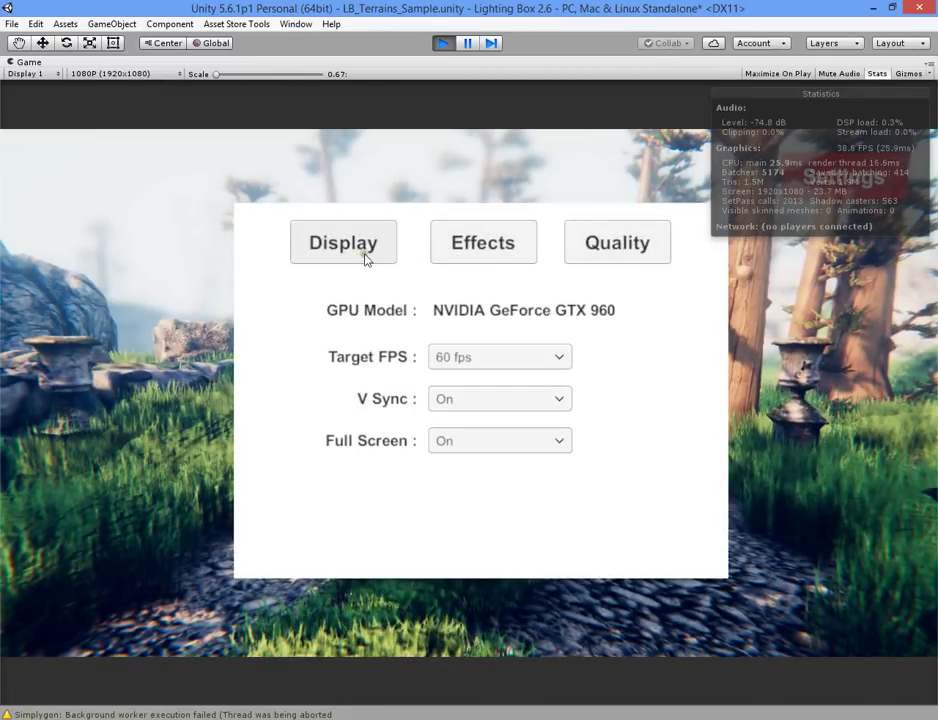
pyautogui.click(444, 258)
pyautogui.click(336, 260)
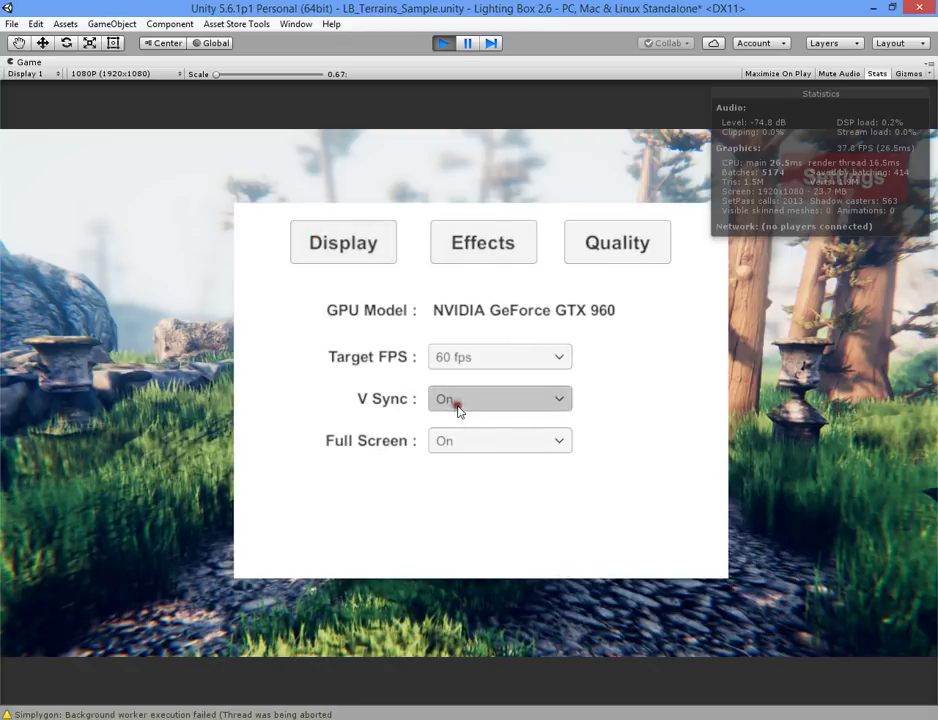
pyautogui.click(461, 410)
pyautogui.click(462, 442)
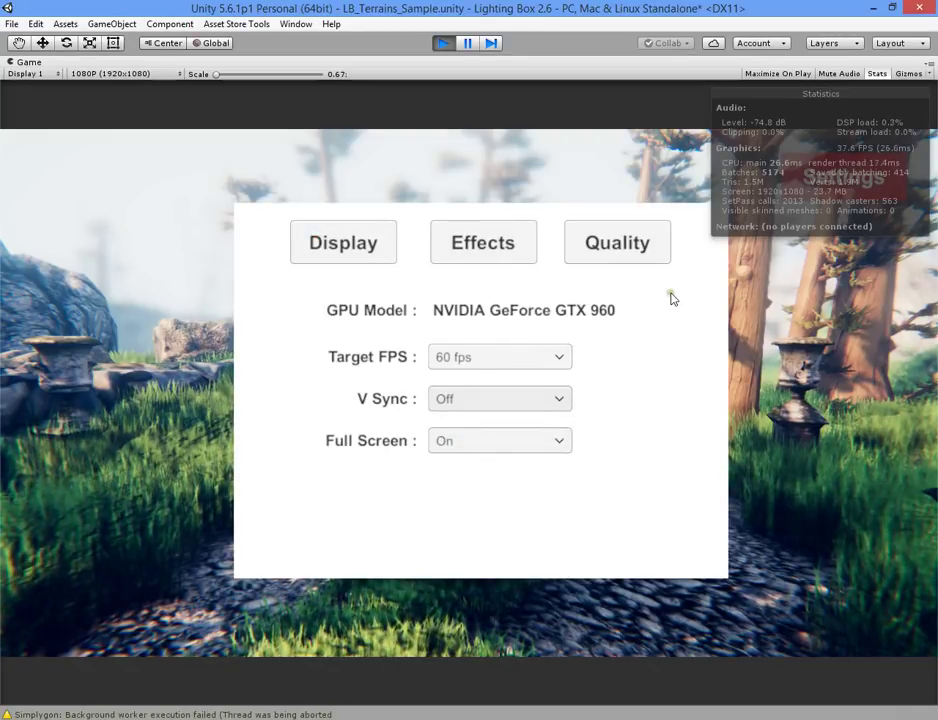
# Review the in-game Effects page, and compare Grass at Low and High on the Quality page, leaving it at Low
pyautogui.click(485, 242)
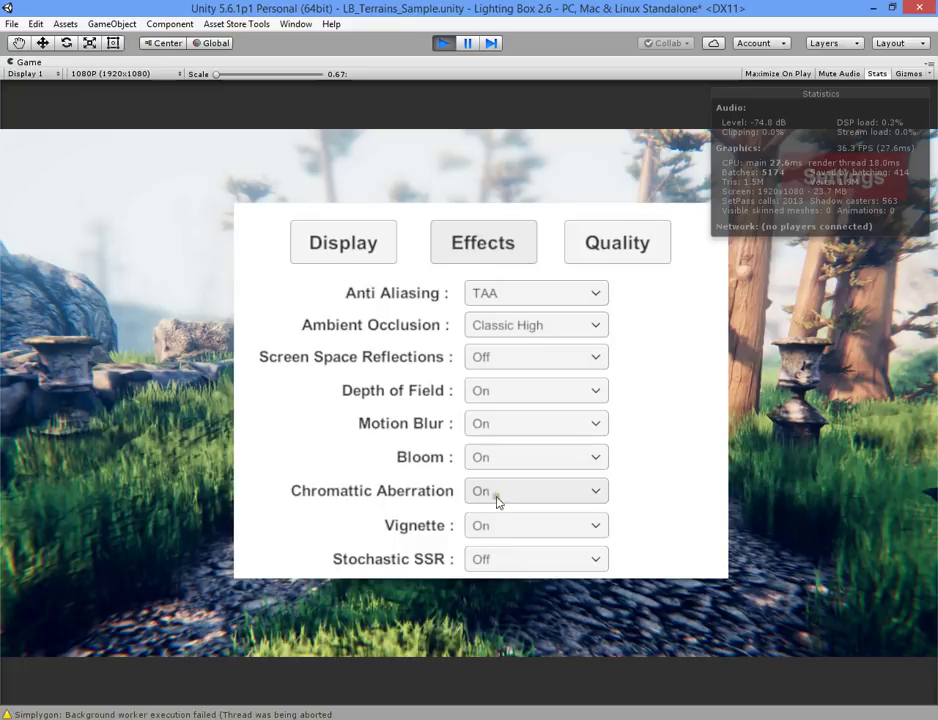
pyautogui.click(609, 247)
pyautogui.click(509, 312)
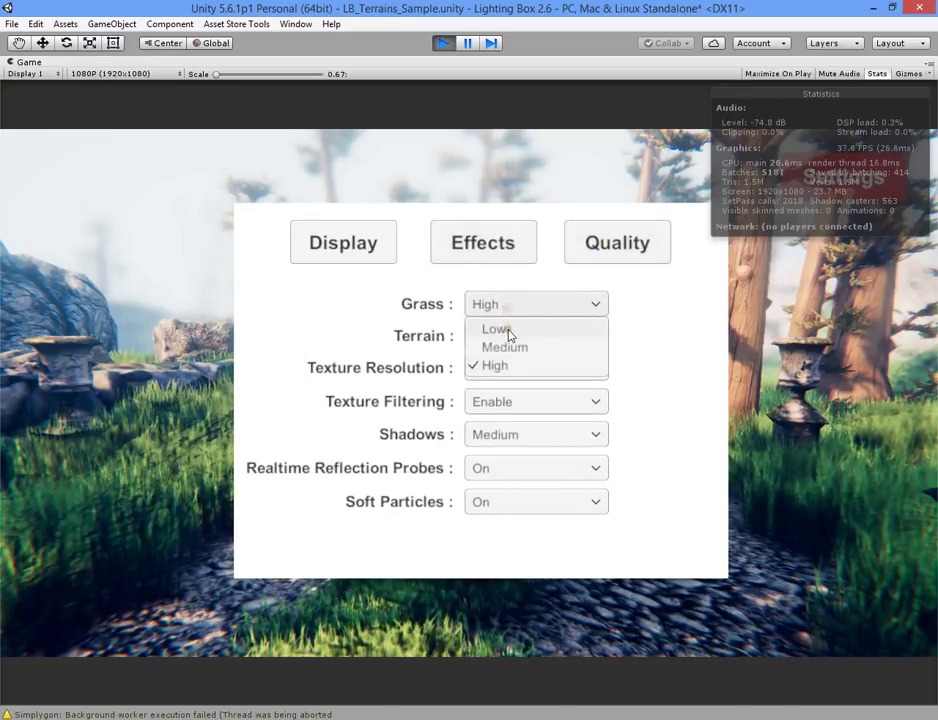
pyautogui.click(505, 330)
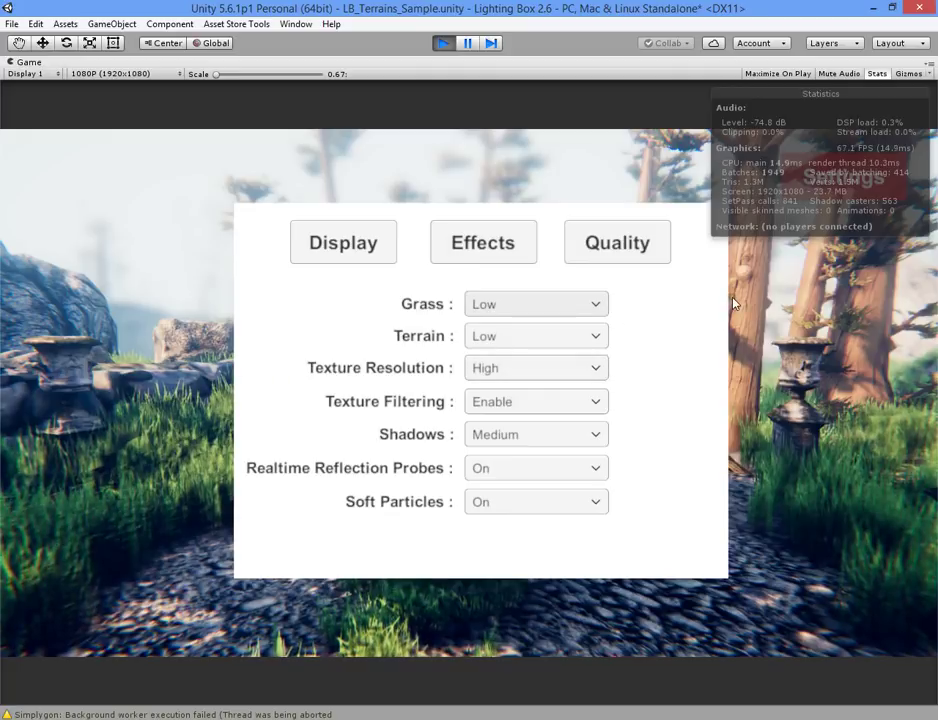
pyautogui.click(560, 306)
pyautogui.click(502, 367)
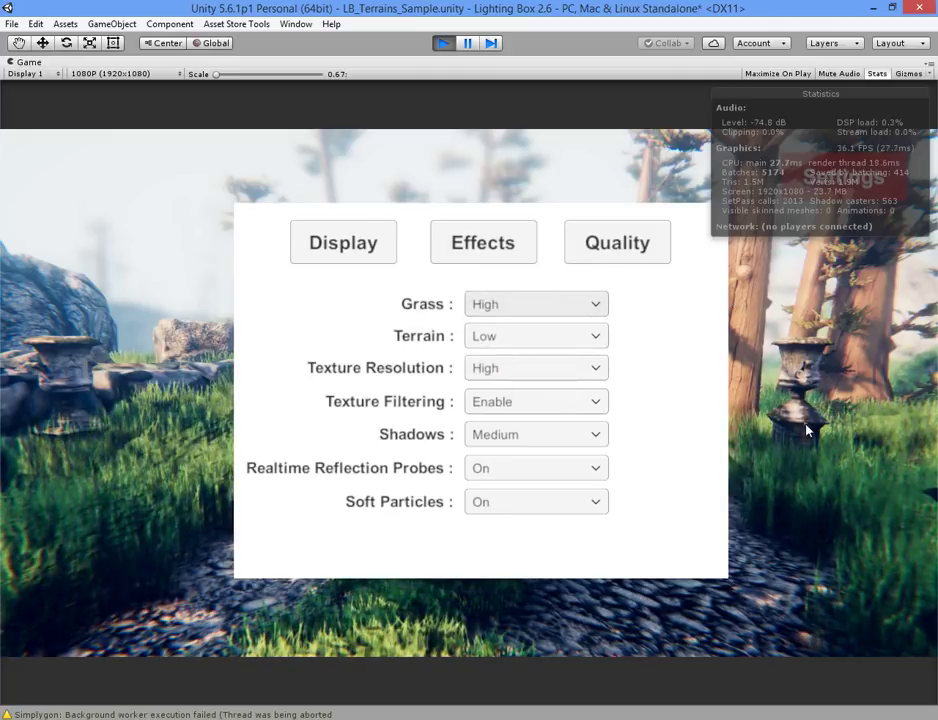
pyautogui.click(520, 305)
pyautogui.click(490, 325)
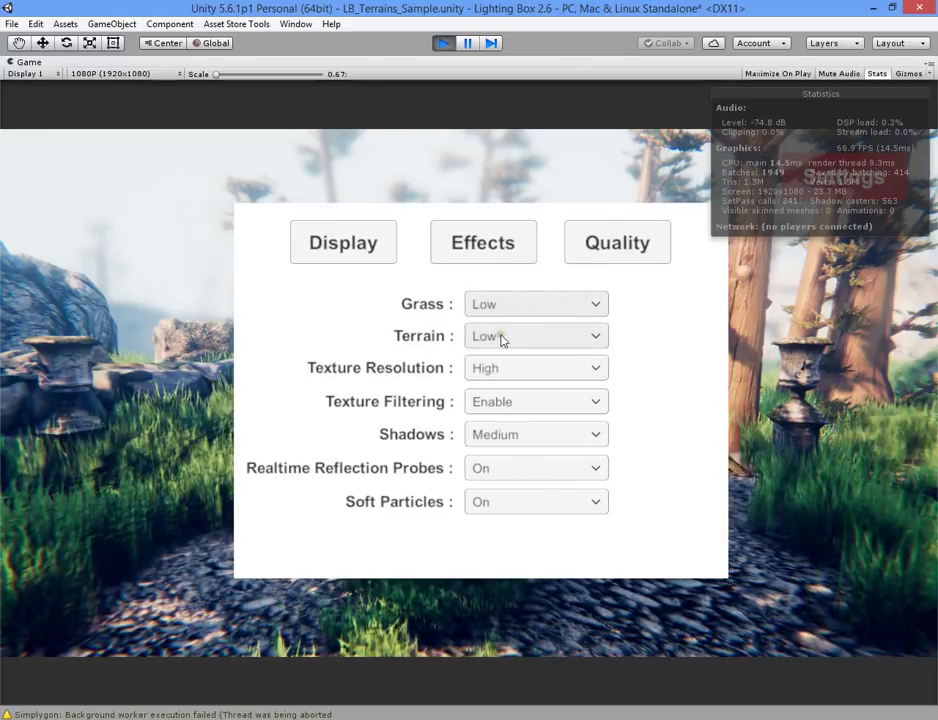
# Compare the in-game Terrain quality at High and Low, leaving it at Low
pyautogui.click(503, 340)
pyautogui.click(497, 397)
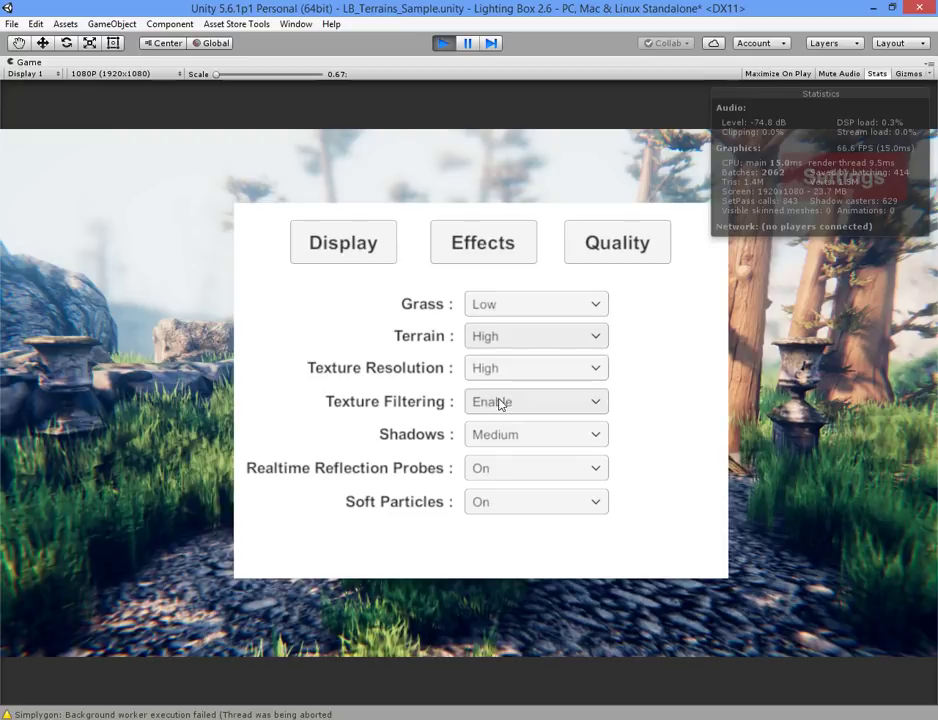
pyautogui.click(499, 345)
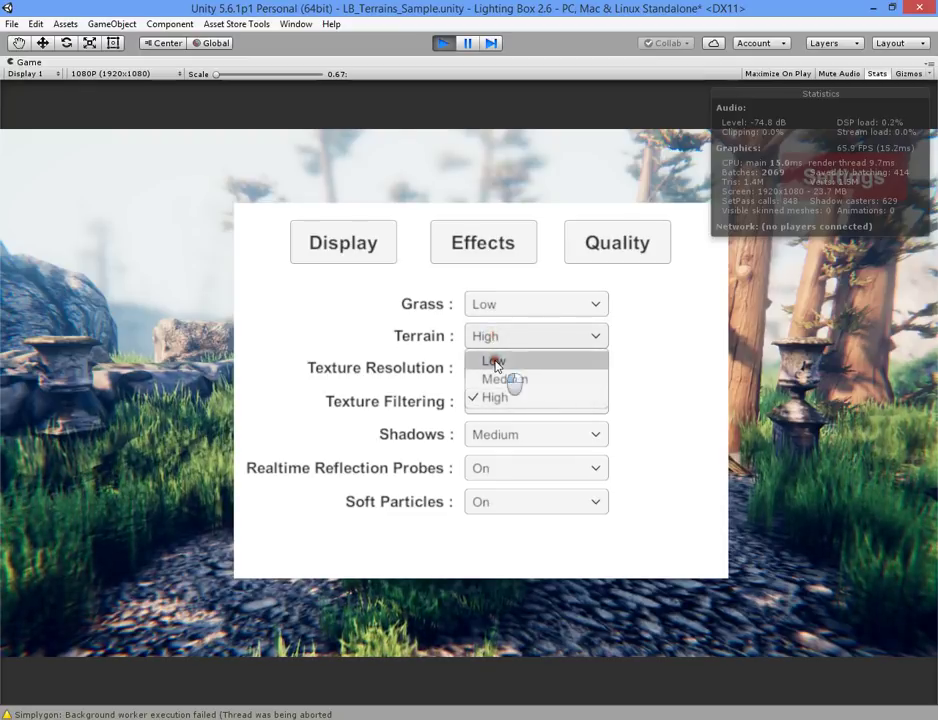
pyautogui.click(496, 362)
# Try the in-game Texture Filtering at Disable and set it to Force Enable
pyautogui.click(512, 403)
pyautogui.click(523, 428)
pyautogui.click(512, 403)
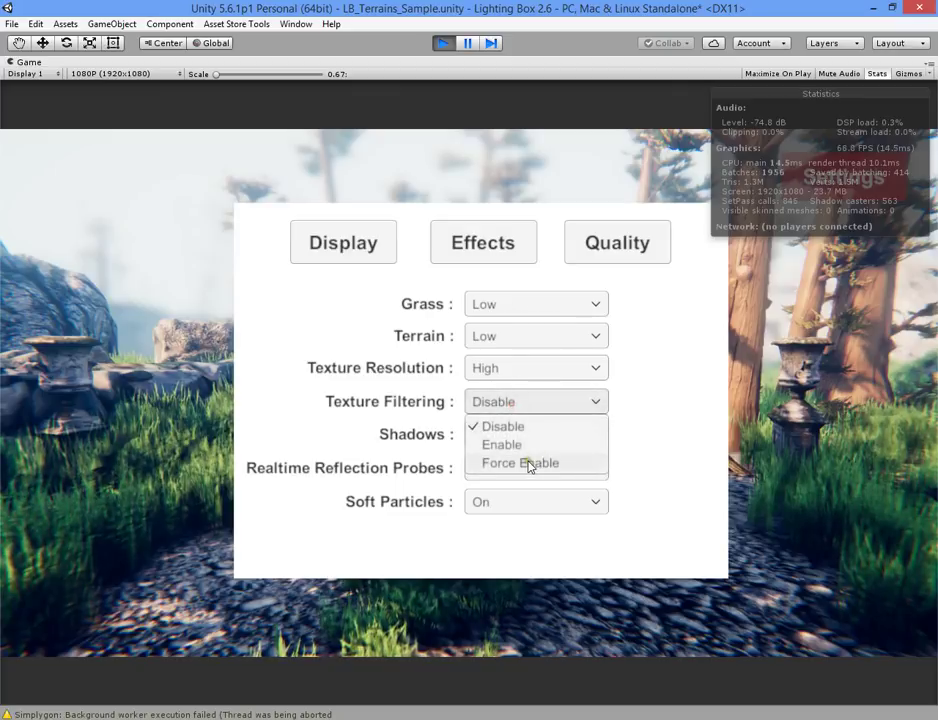
pyautogui.click(530, 464)
# Compare the in-game Shadows quality at Low and Very High, leaving it at Low
pyautogui.click(513, 437)
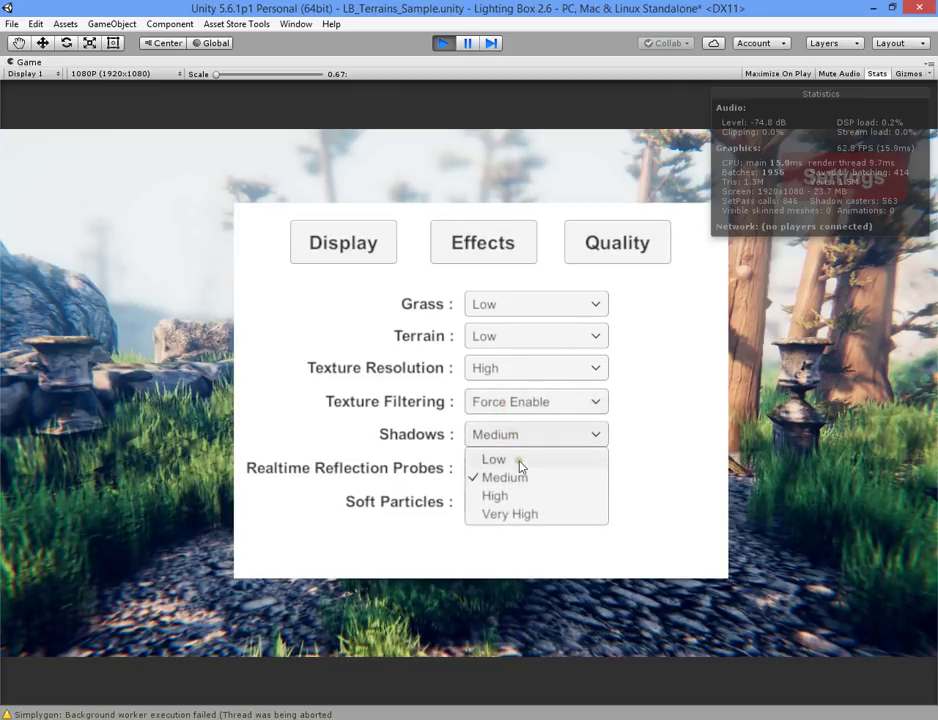
pyautogui.click(520, 462)
pyautogui.click(505, 440)
pyautogui.click(500, 514)
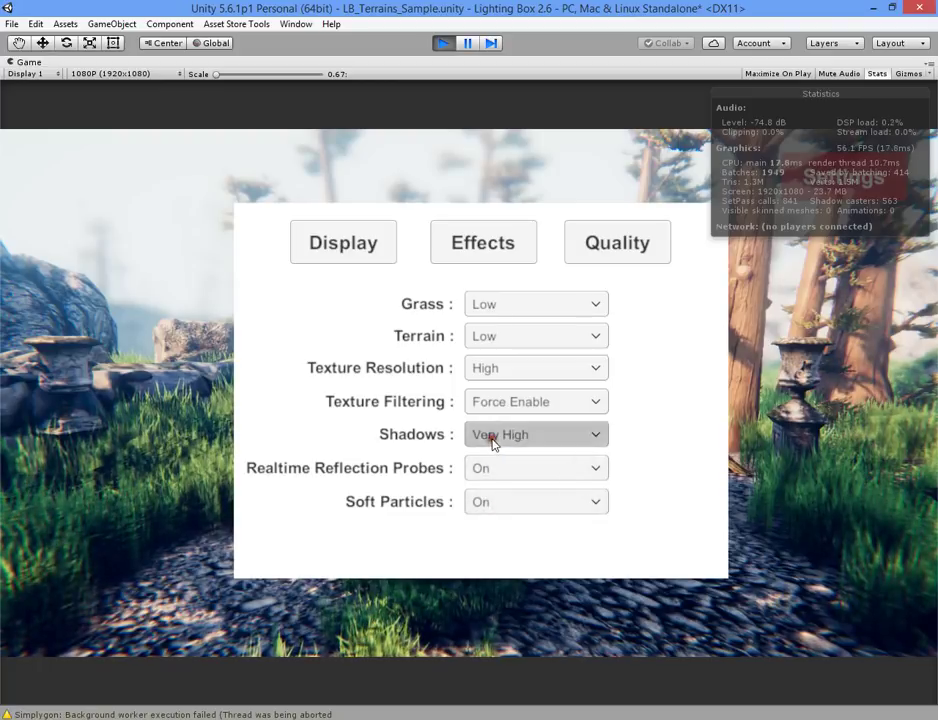
pyautogui.click(494, 441)
pyautogui.click(490, 460)
# Look through the Realtime Reflection Probes and Soft Particles options, and leave the in-game settings menu
pyautogui.click(508, 472)
pyautogui.click(495, 503)
pyautogui.click(514, 543)
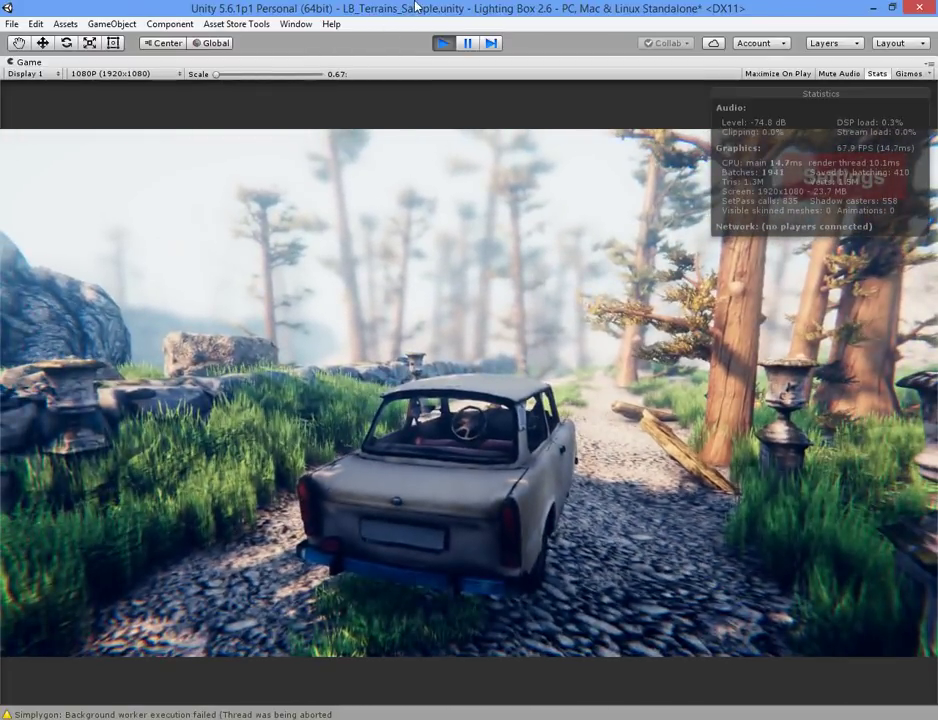
# Restore the normal editor layout and rotate the Directional light in the Scene view to about 35.5, 217.5, 100, returning to the Game view
pyautogui.rightClick(425, 62)
pyautogui.click(440, 100)
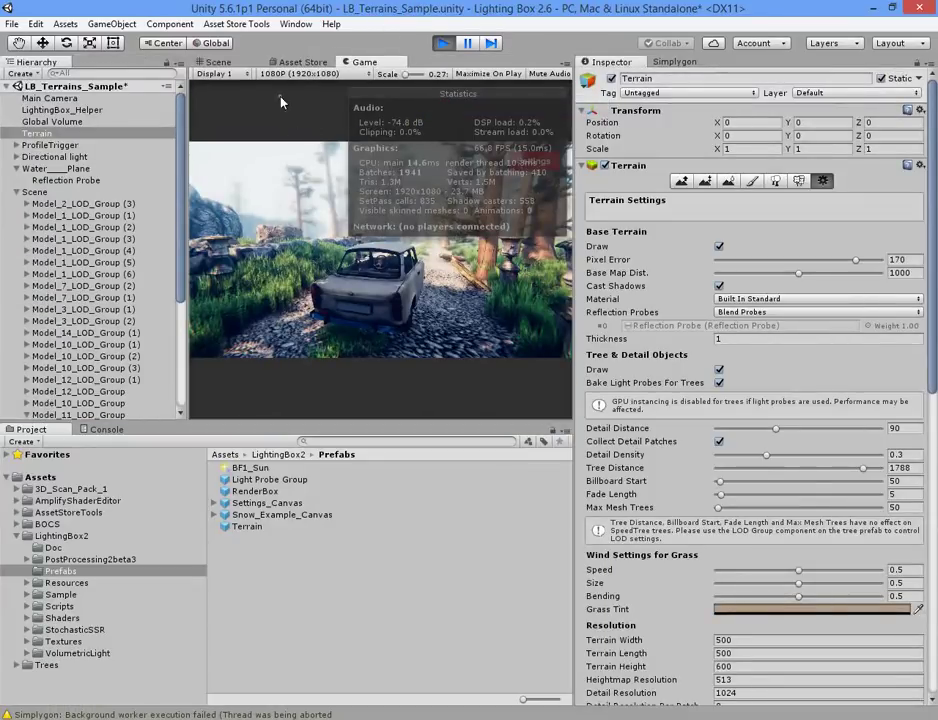
pyautogui.click(248, 62)
pyautogui.click(105, 158)
pyautogui.moveTo(379, 236); pyautogui.dragTo(446, 244)
pyautogui.click(356, 62)
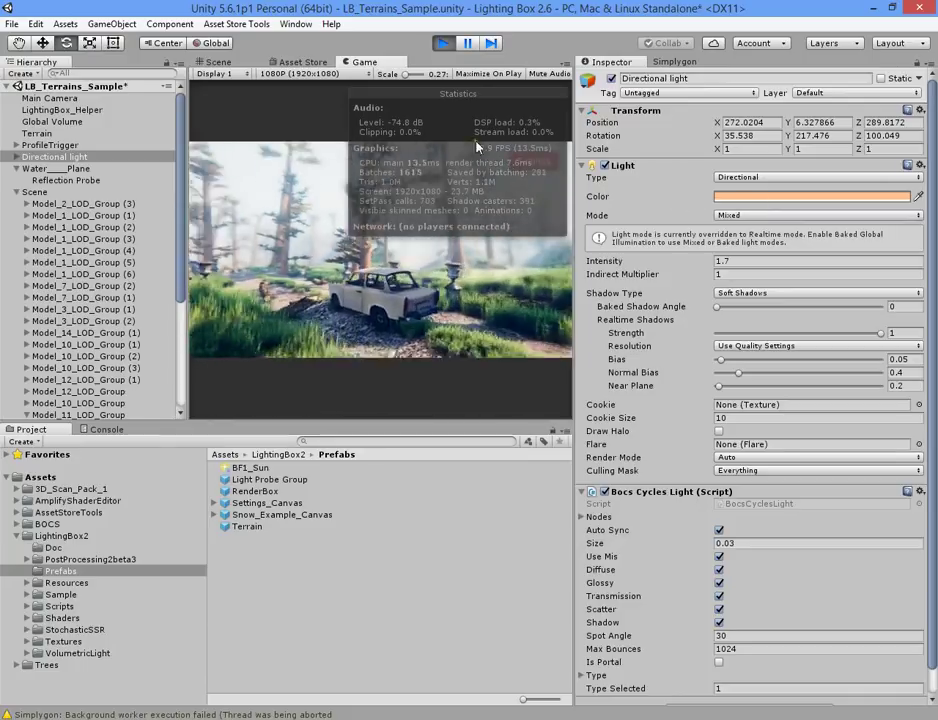
# Hide the statistics overlay and examine the running scene in the maximized Game view, returning to the normal layout
pyautogui.rightClick(425, 62)
pyautogui.click(505, 105)
pyautogui.click(862, 73)
pyautogui.rightClick(614, 64)
pyautogui.click(660, 107)
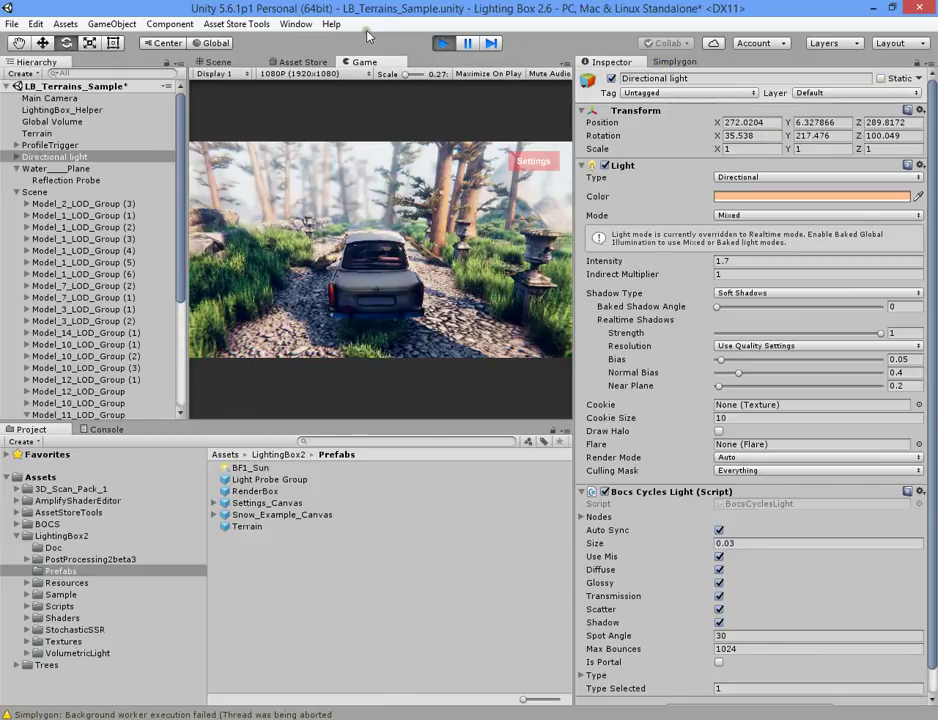
# Compare the running scene with the Main Camera's Post Process Layer off and on, leaving it enabled
pyautogui.click(50, 98)
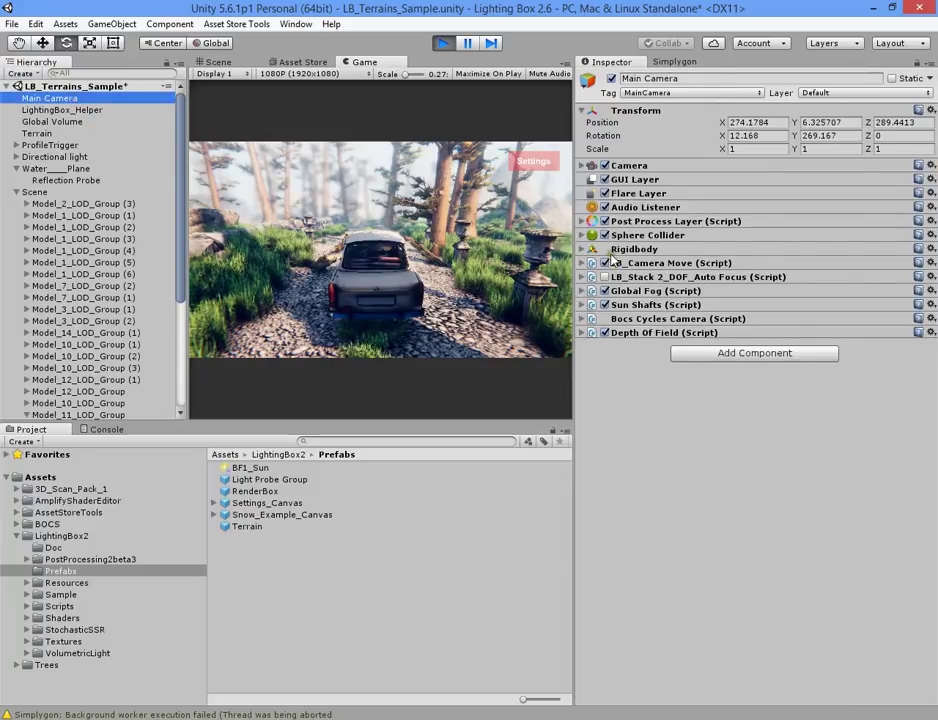
pyautogui.click(605, 222)
pyautogui.click(605, 222)
pyautogui.click(605, 222)
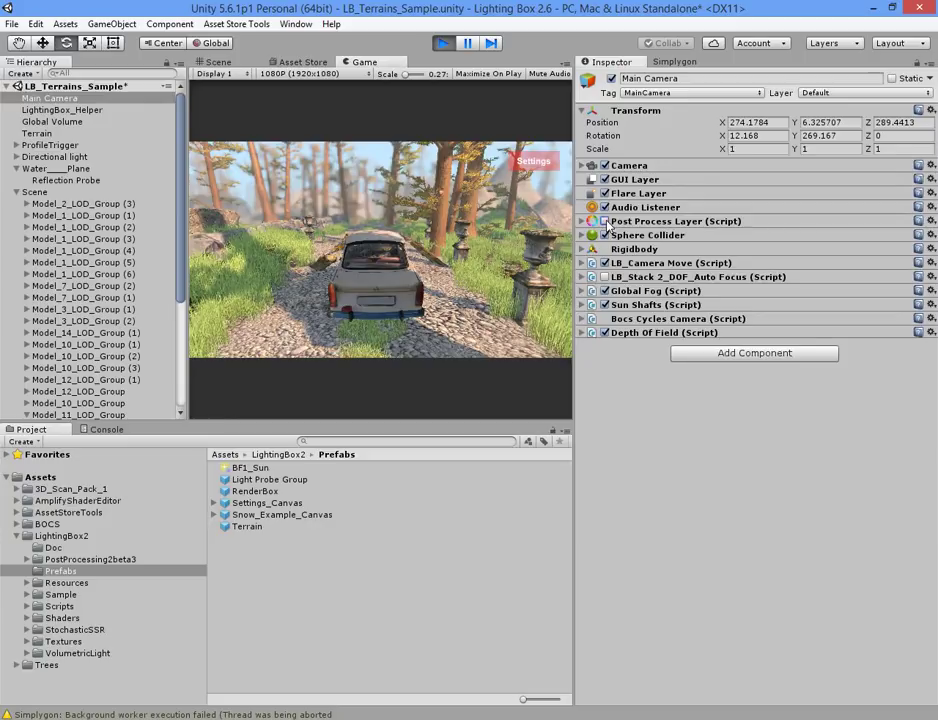
pyautogui.click(605, 222)
pyautogui.click(605, 222)
pyautogui.click(605, 222)
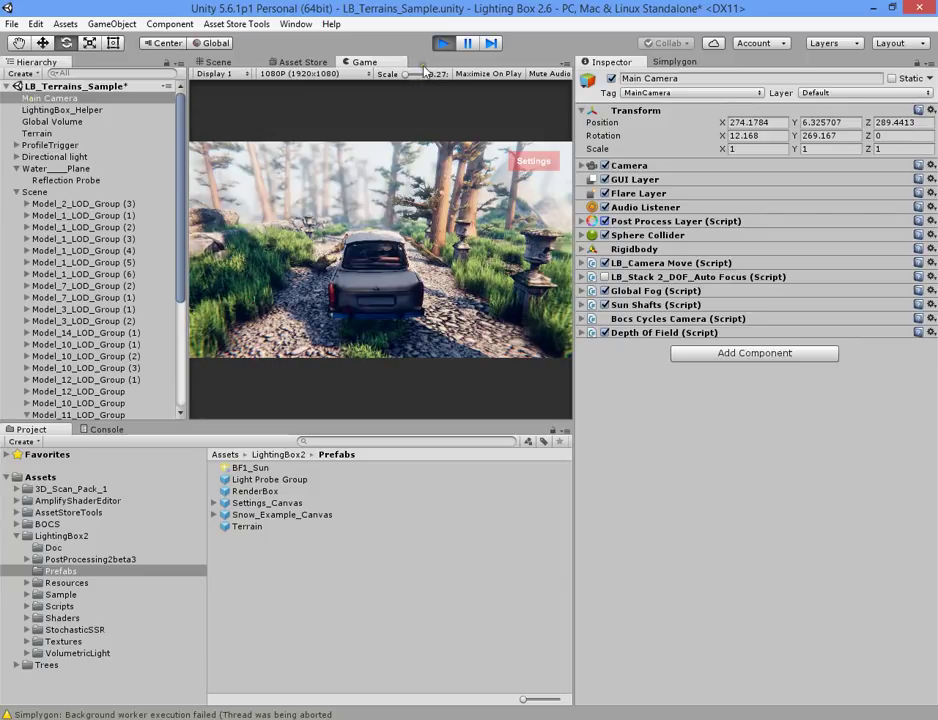
# Stop the running scene and examine the static setting of several model LOD groups under Scene
pyautogui.click(40, 192)
pyautogui.click(92, 275)
pyautogui.click(116, 310)
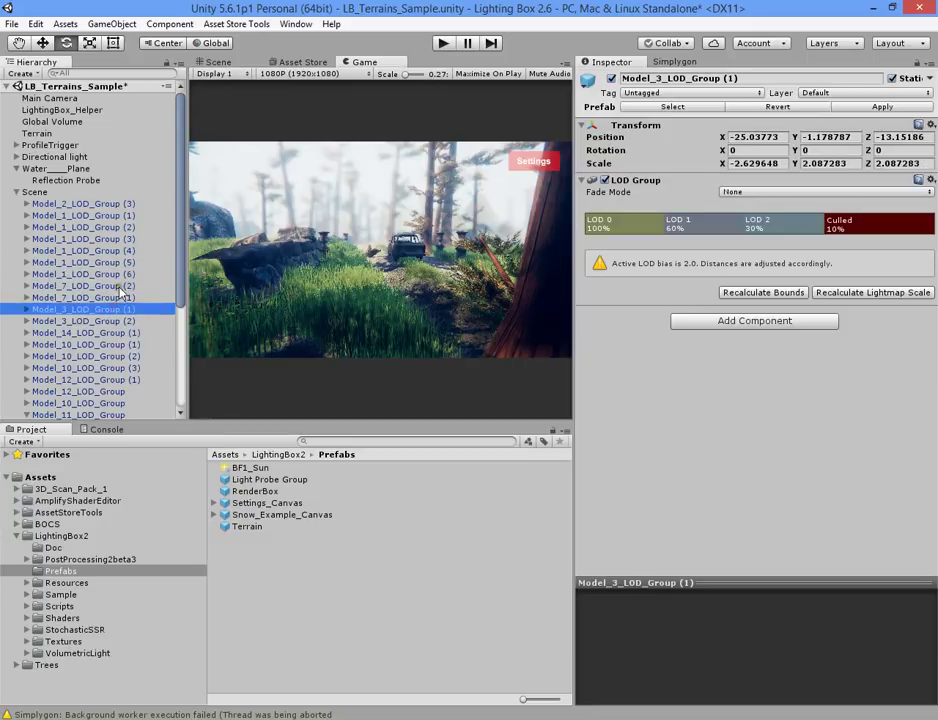
pyautogui.click(100, 332)
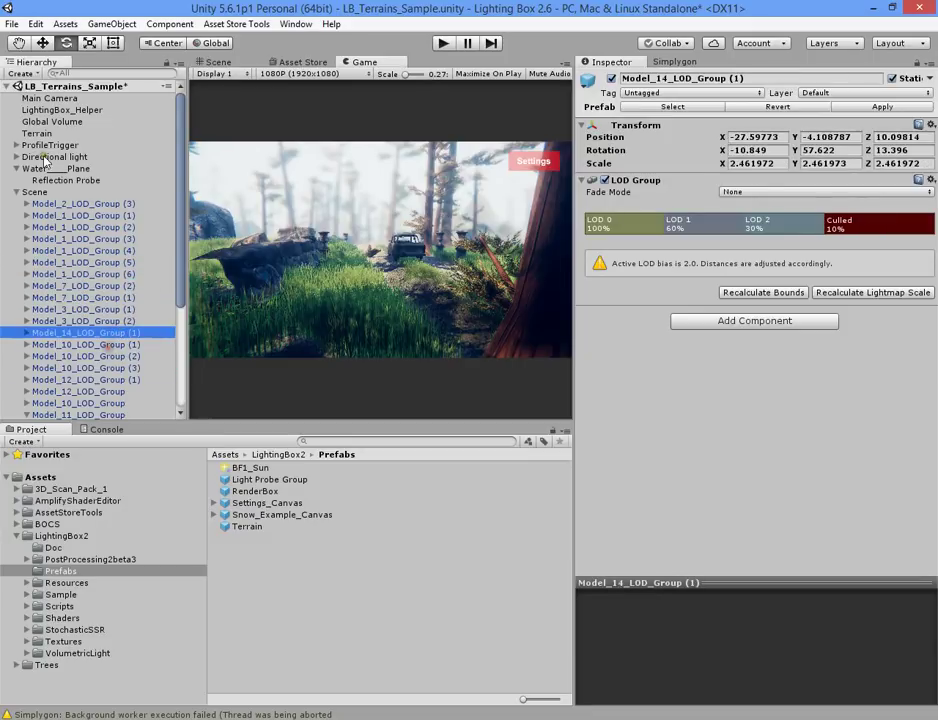
# Mark the Scene parent object as static and review its static flags, including Batching Static
pyautogui.click(36, 192)
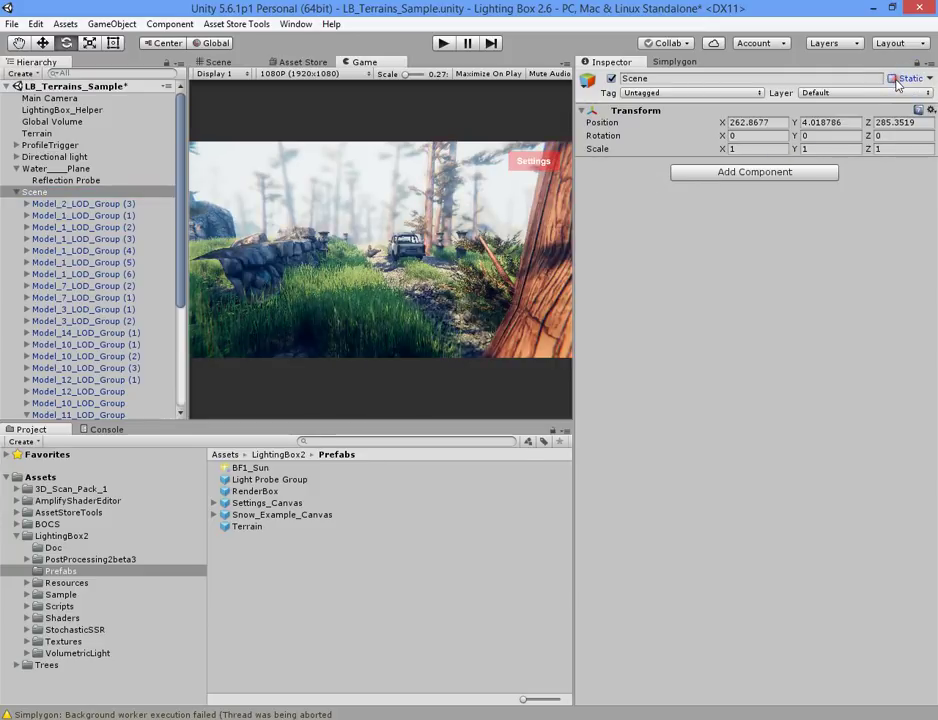
pyautogui.click(928, 79)
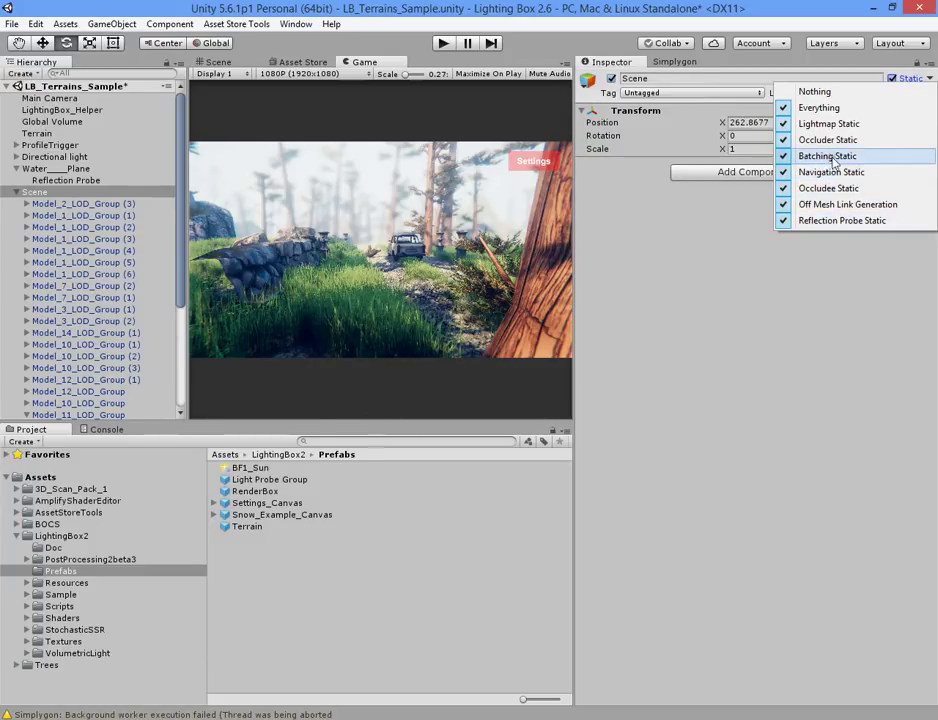
pyautogui.click(720, 200)
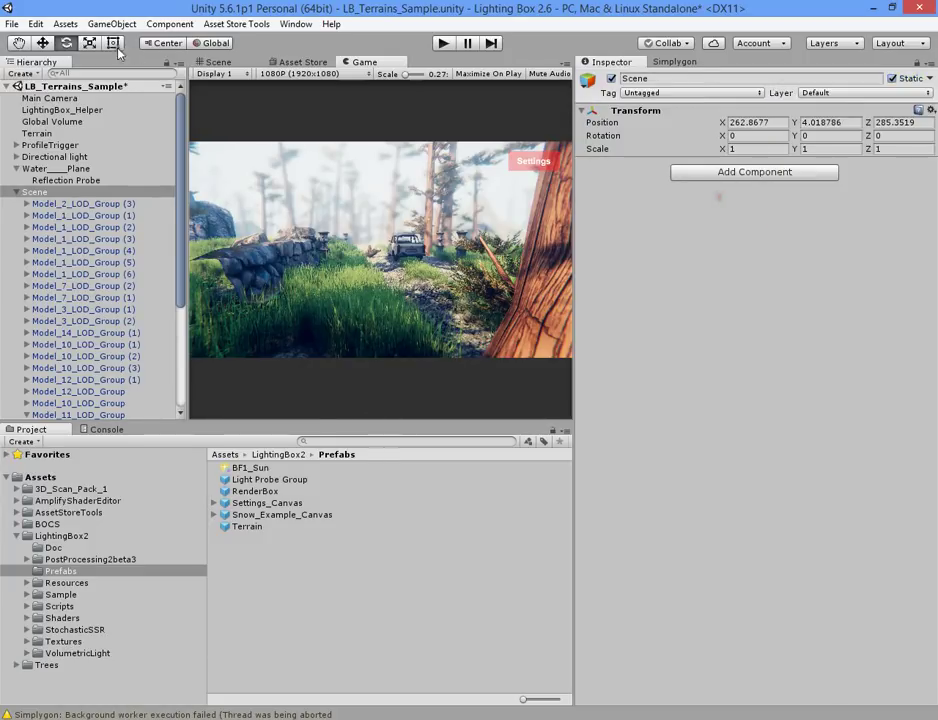
# Examine the Static Batching and Dynamic Batching options in the Player project settings, and return to the Scene view
pyautogui.click(35, 25)
pyautogui.moveTo(161, 390)
pyautogui.click(270, 453)
pyautogui.scroll(-3, 737, 430)
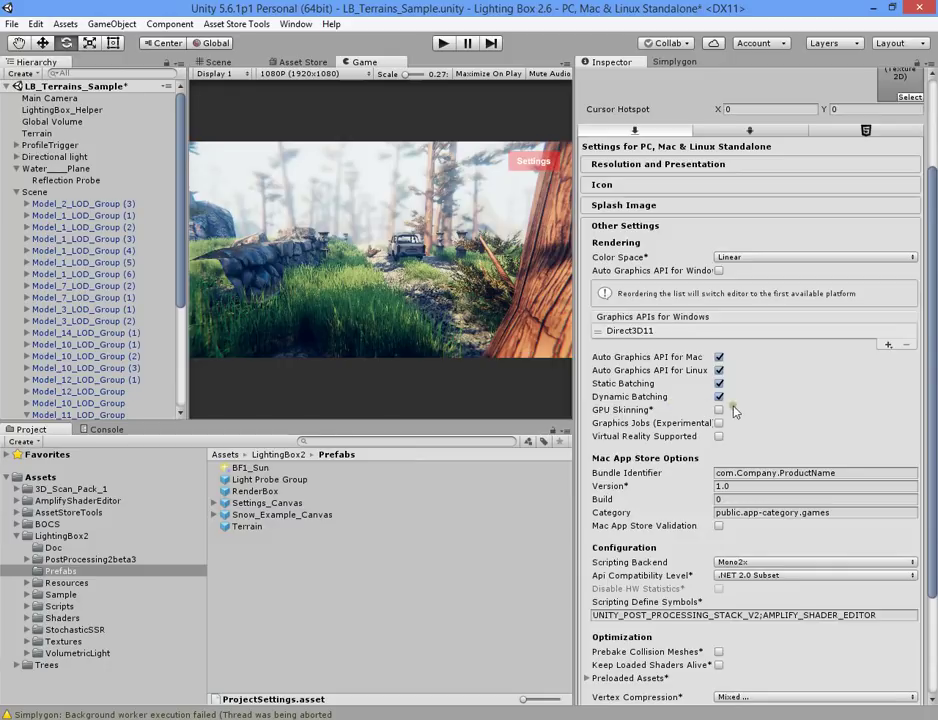
pyautogui.click(452, 553)
pyautogui.click(245, 62)
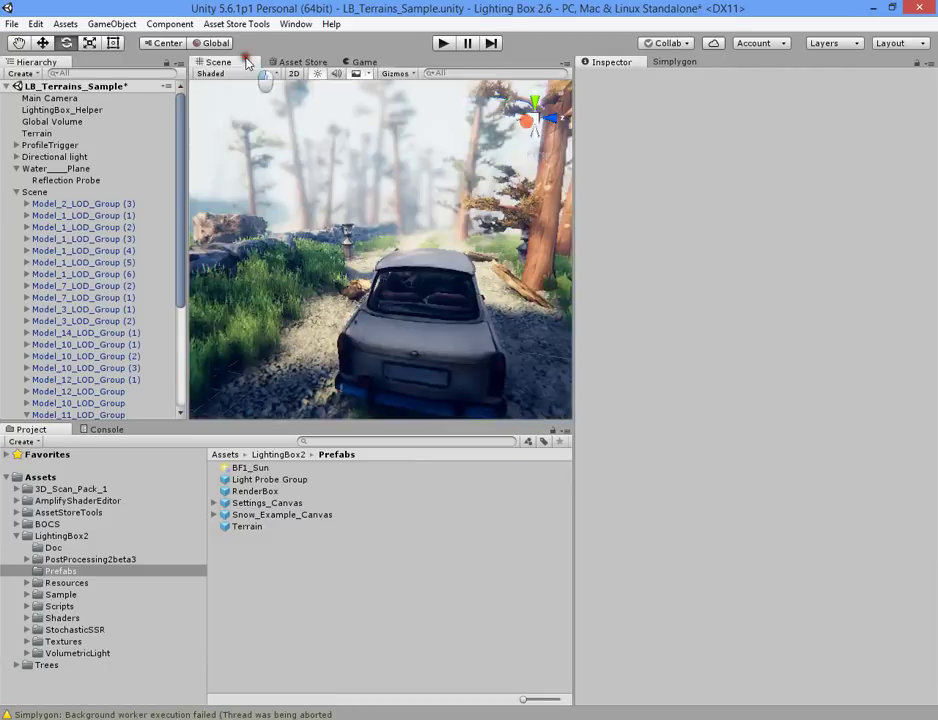